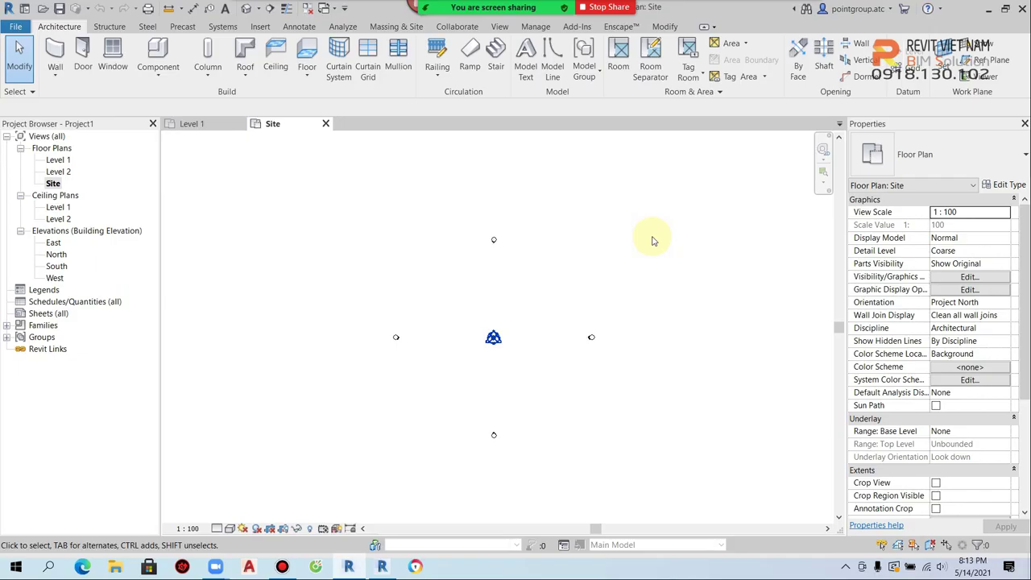
# Step: Zoom the Site plan slightly and bring up the Massing & Site modelling tools
pyautogui.scroll(1, 575, 290)
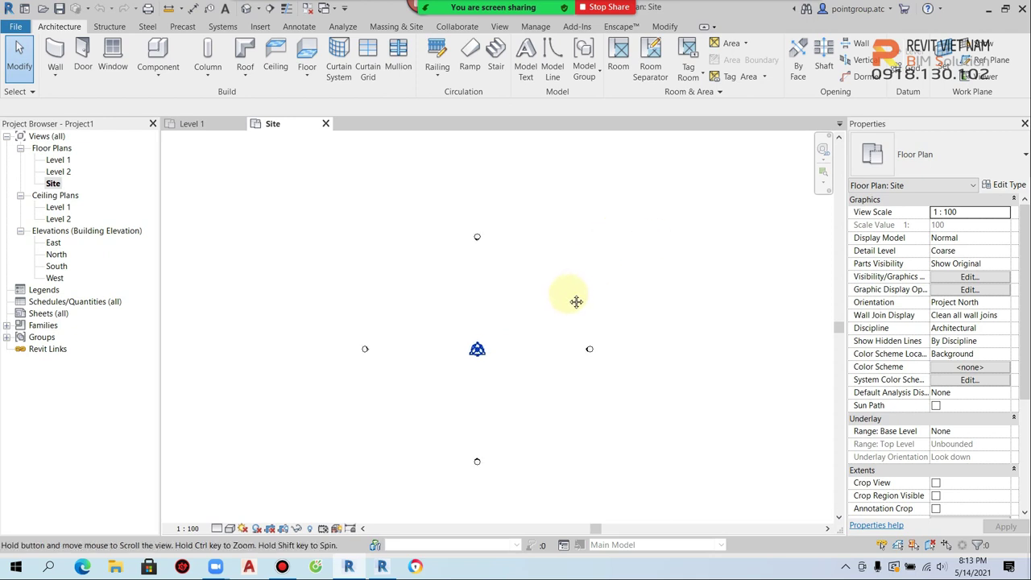
pyautogui.click(400, 27)
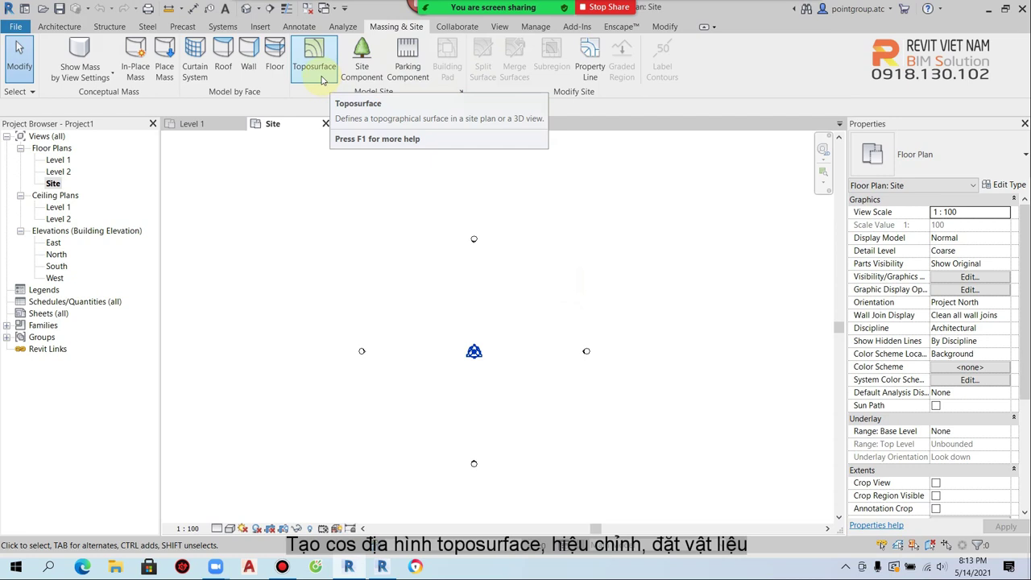
pyautogui.moveTo(314, 64)
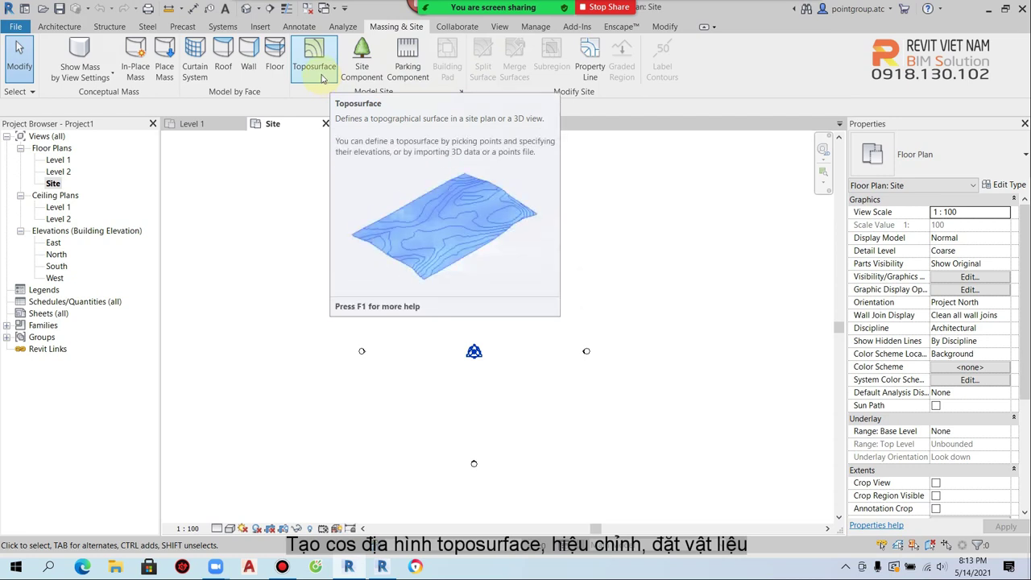
# Step: Start a toposurface and place an outer ring of points at elevation 0
pyautogui.click(319, 73)
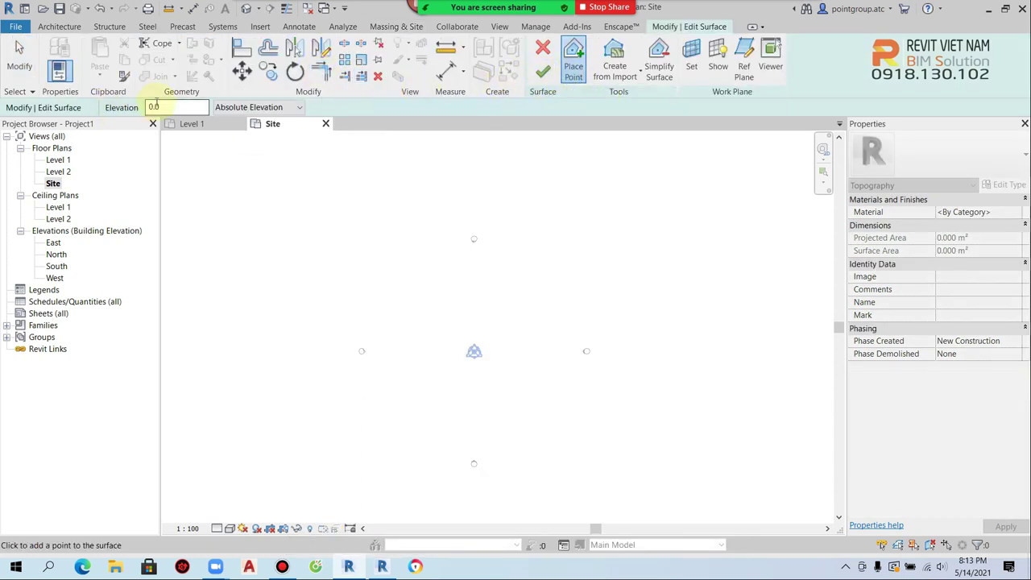
pyautogui.click(284, 230)
pyautogui.click(692, 175)
pyautogui.scroll(-3, 693, 175)
pyautogui.click(734, 271)
pyautogui.click(724, 428)
pyautogui.click(512, 420)
pyautogui.click(431, 303)
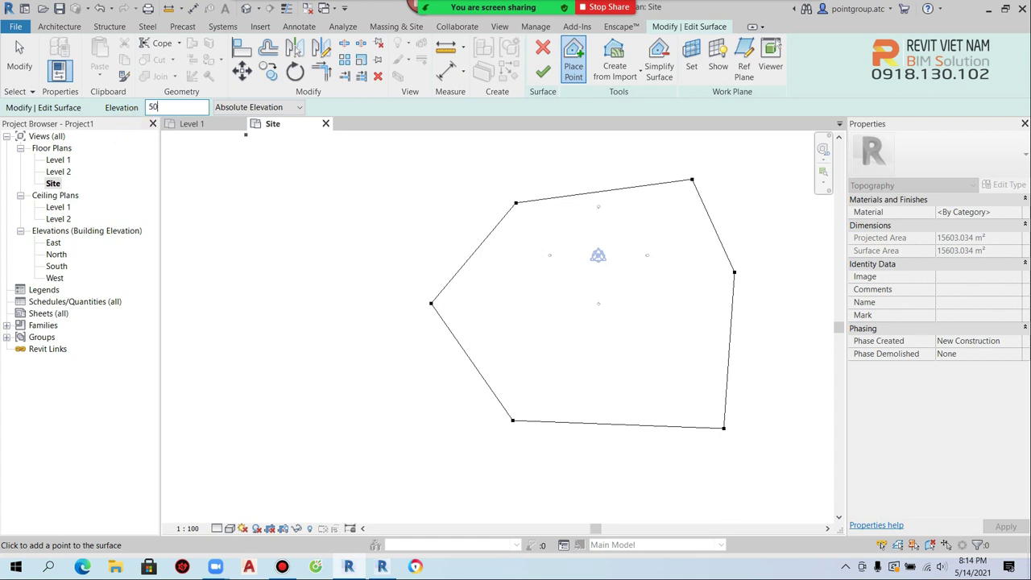
# Step: Place an inner ring of seven points at elevation 5000
pyautogui.click(549, 222)
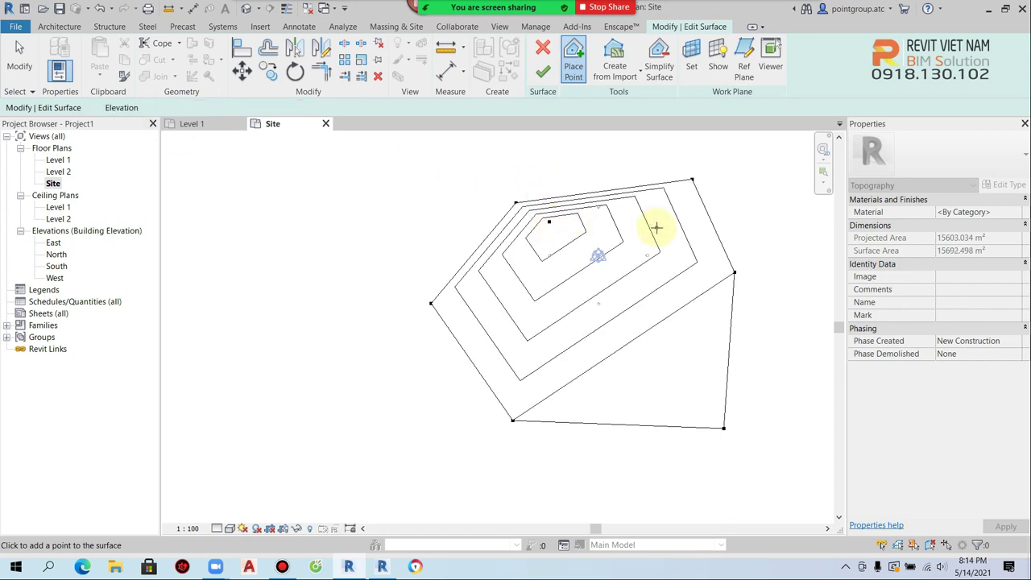
pyautogui.click(657, 228)
pyautogui.click(708, 307)
pyautogui.click(684, 376)
pyautogui.click(593, 395)
pyautogui.click(514, 355)
pyautogui.click(493, 278)
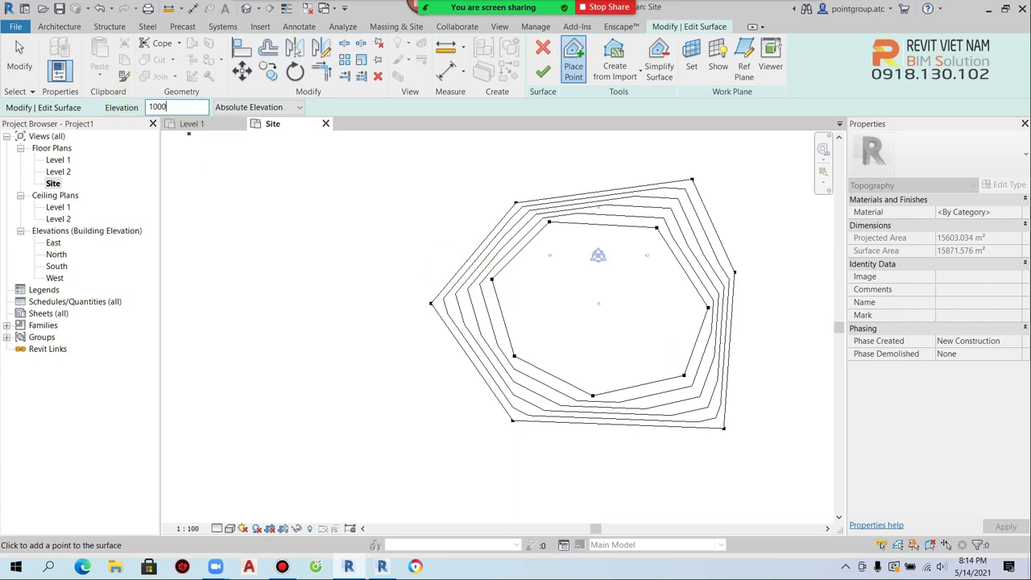
# Step: Add a top ring of six points at elevation 10000 and finish the surface
pyautogui.click(551, 256)
pyautogui.click(659, 264)
pyautogui.click(664, 332)
pyautogui.click(594, 354)
pyautogui.click(556, 329)
pyautogui.click(526, 290)
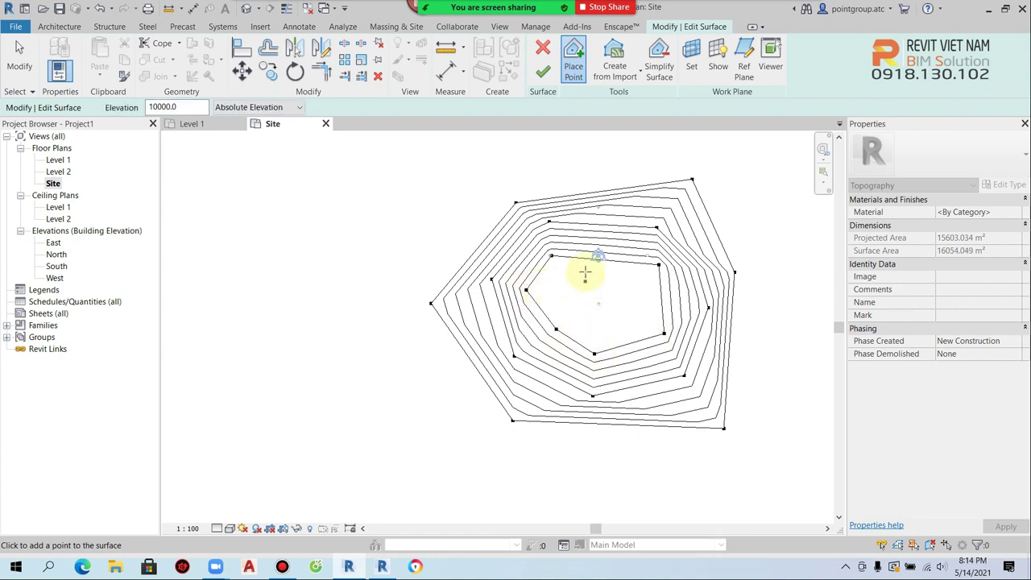
pyautogui.click(543, 74)
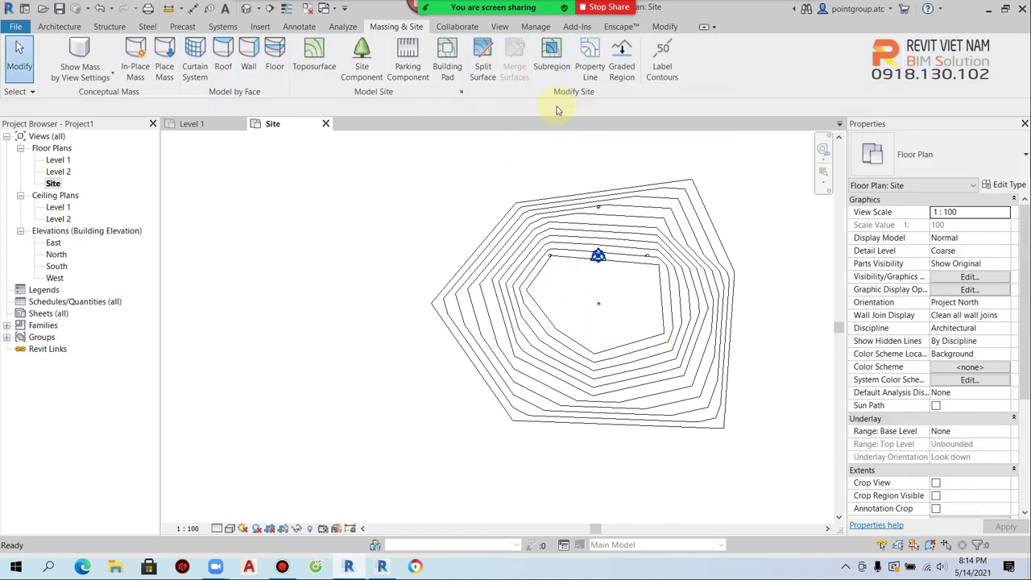
# Step: Open the default 3D view, turn on Section Box, and orbit to a front-right angle
pyautogui.click(246, 9)
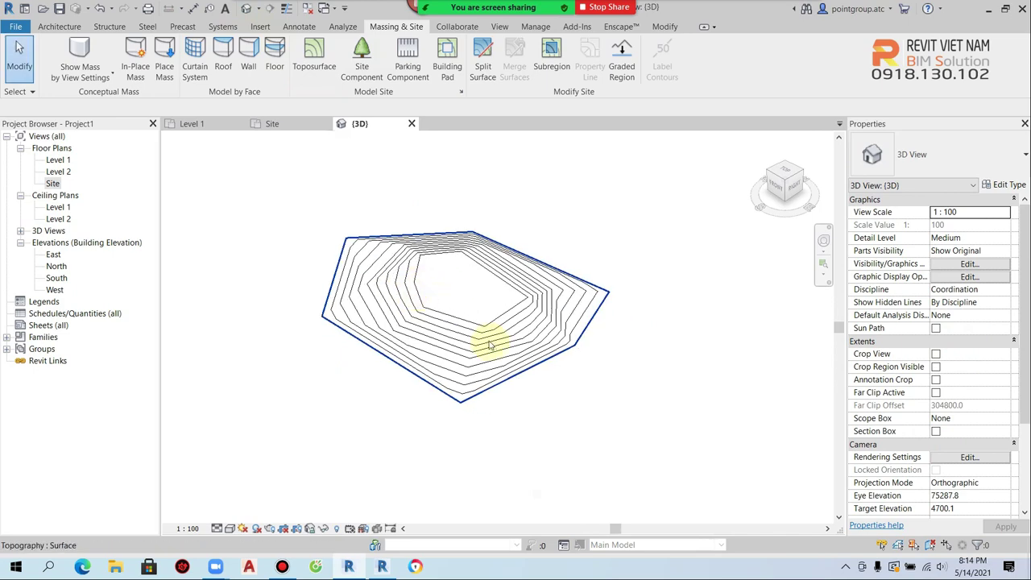
pyautogui.click(460, 357)
pyautogui.keyDown('shift'); pyautogui.moveTo(460, 357); pyautogui.dragTo(596, 348, button='middle'); pyautogui.keyUp('shift')
pyautogui.click(595, 348)
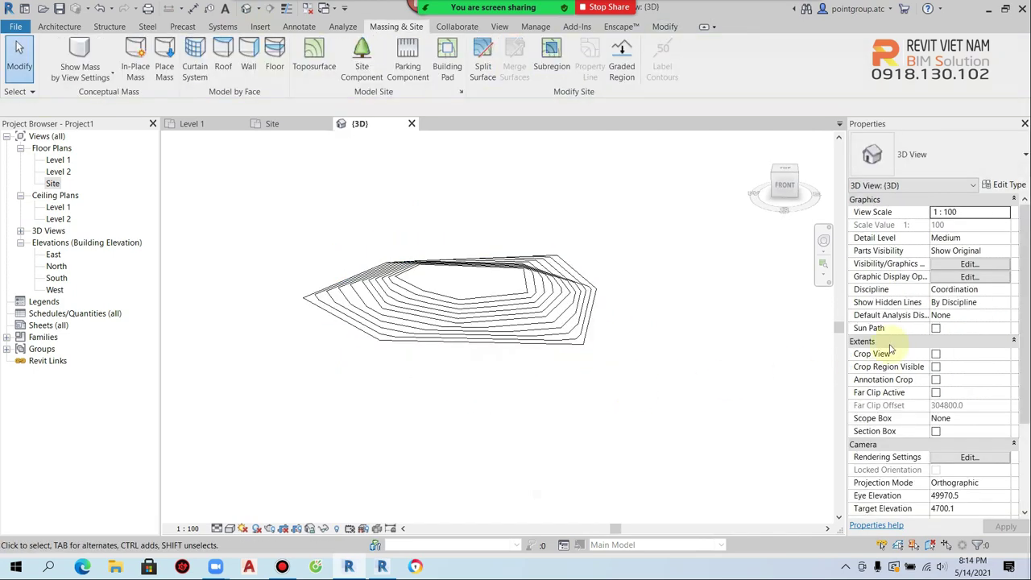
pyautogui.click(935, 432)
pyautogui.click(610, 329)
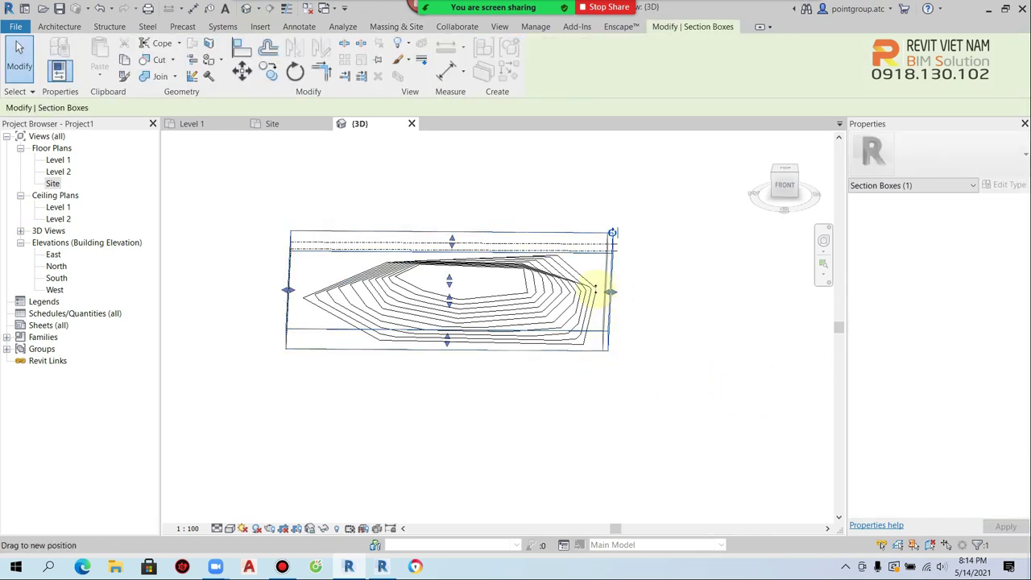
pyautogui.keyDown('shift'); pyautogui.moveTo(610, 291); pyautogui.dragTo(392, 282, button='middle'); pyautogui.keyUp('shift')
pyautogui.scroll(2, 392, 281)
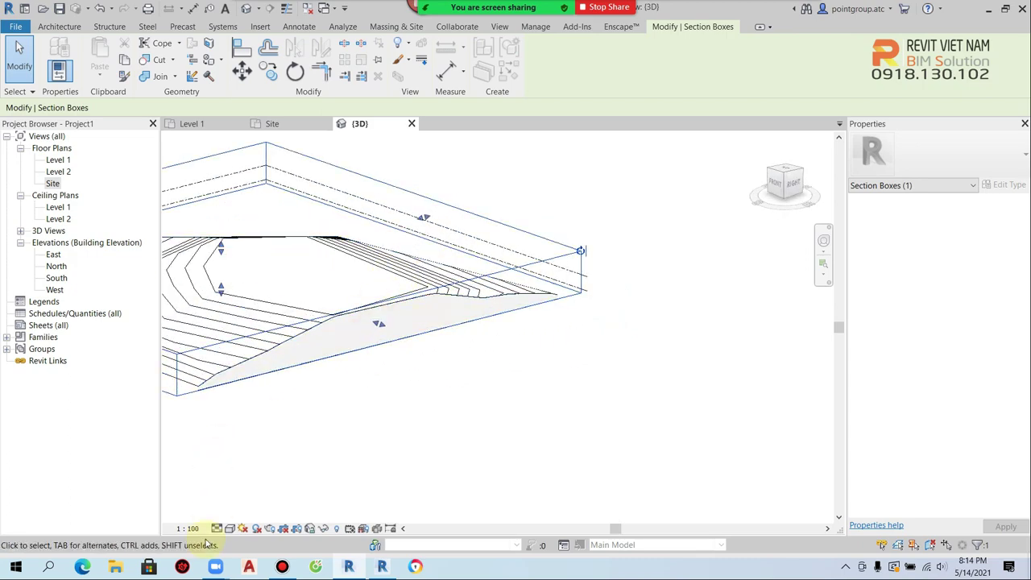
# Step: Set the 3D view's visual style to Shaded, then return to the Site plan
pyautogui.click(229, 528)
pyautogui.click(266, 497)
pyautogui.scroll(2, 362, 361)
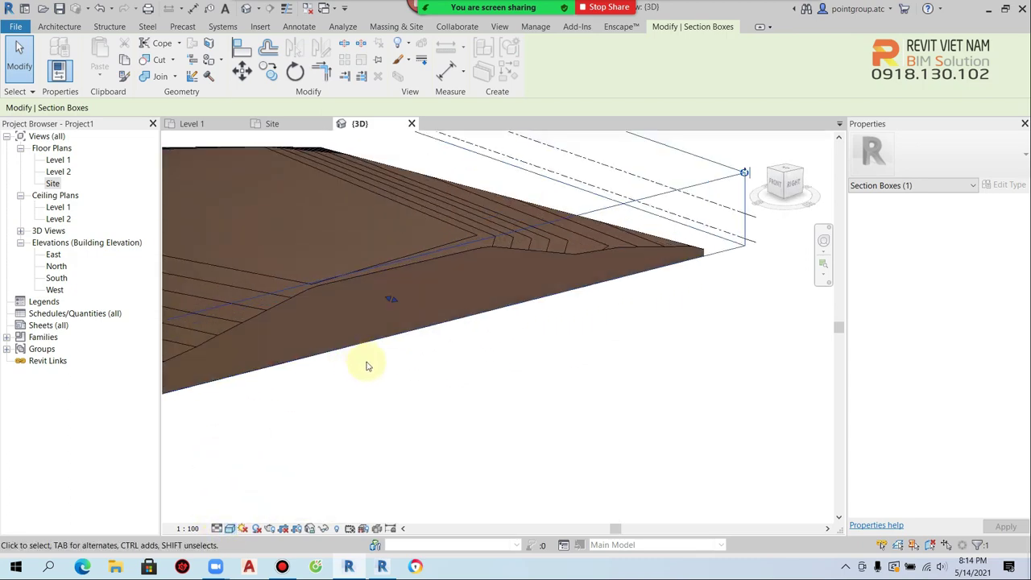
pyautogui.scroll(2, 572, 414)
pyautogui.scroll(-3, 571, 409)
pyautogui.scroll(1, 556, 395)
pyautogui.doubleClick(53, 184)
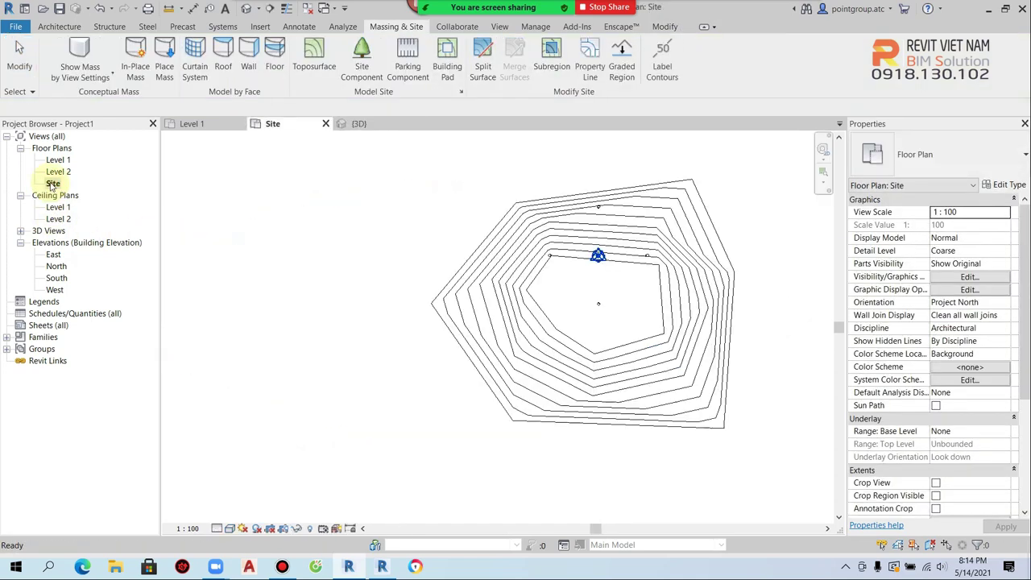
# Step: Recentre the Site plan on the toposurface and check its selection
pyautogui.click(505, 288)
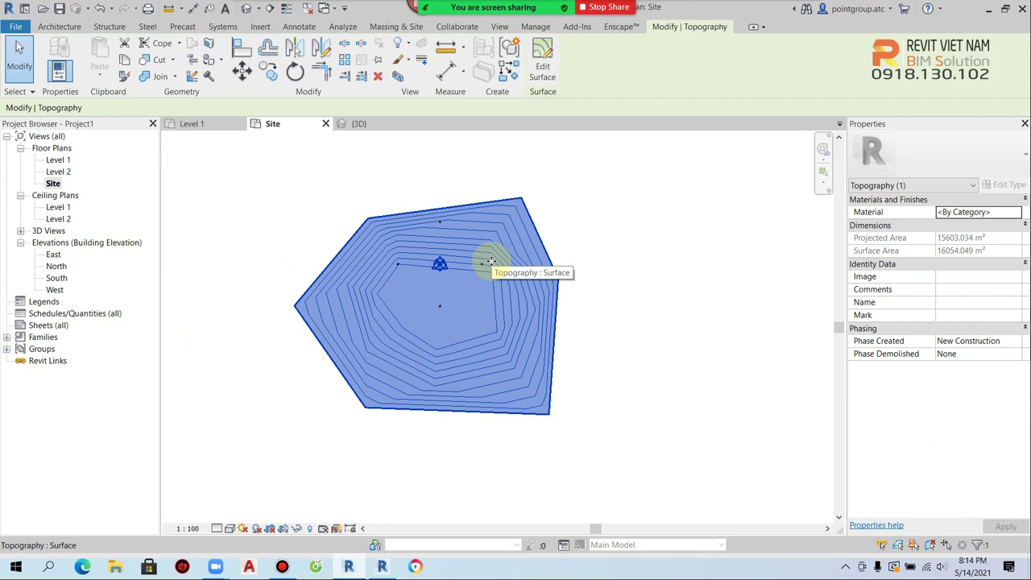
pyautogui.press('Escape')
pyautogui.moveTo(505, 290); pyautogui.dragTo(541, 275)
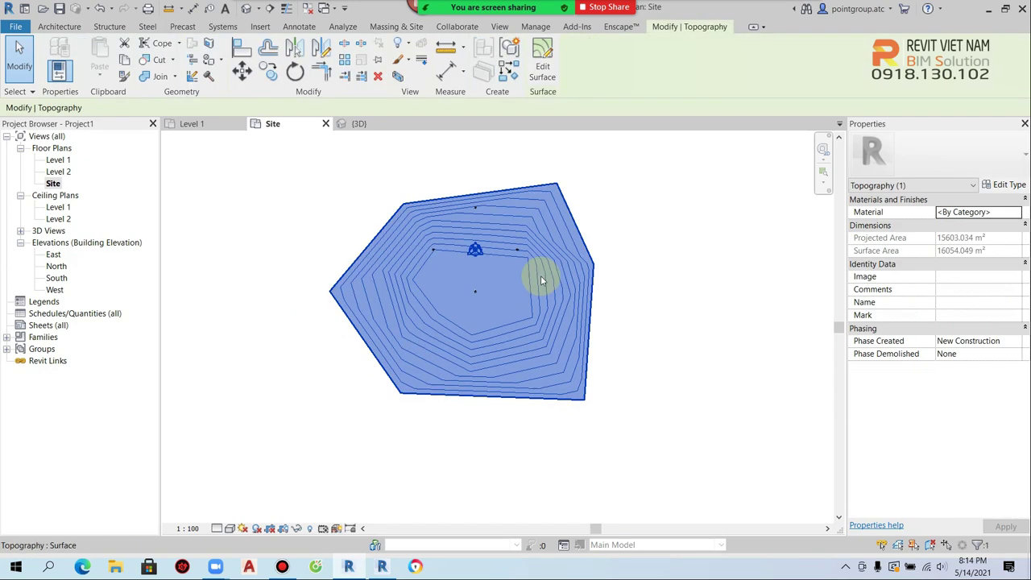
pyautogui.click(661, 230)
pyautogui.click(553, 230)
pyautogui.click(630, 229)
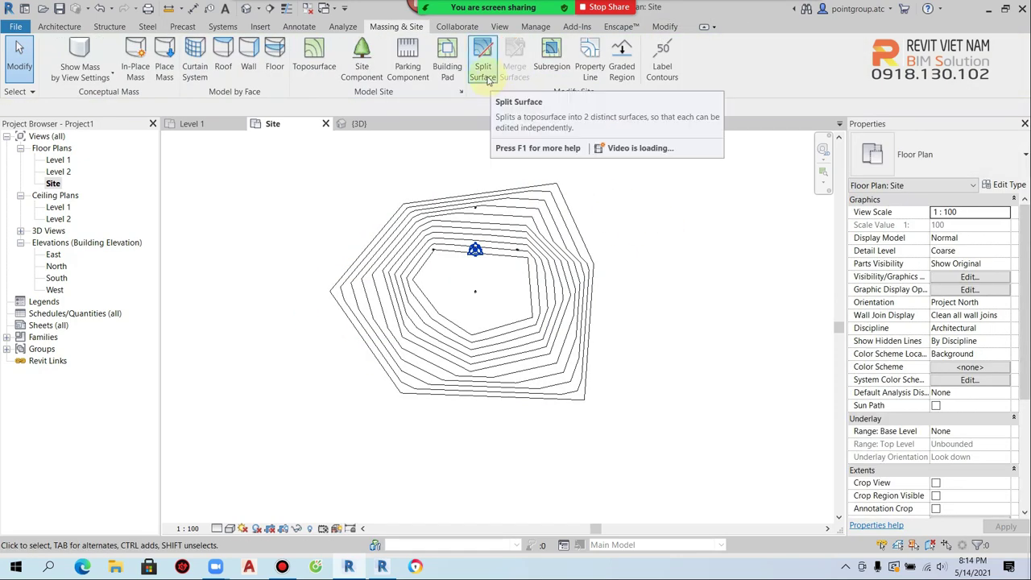
pyautogui.click(499, 216)
pyautogui.click(591, 201)
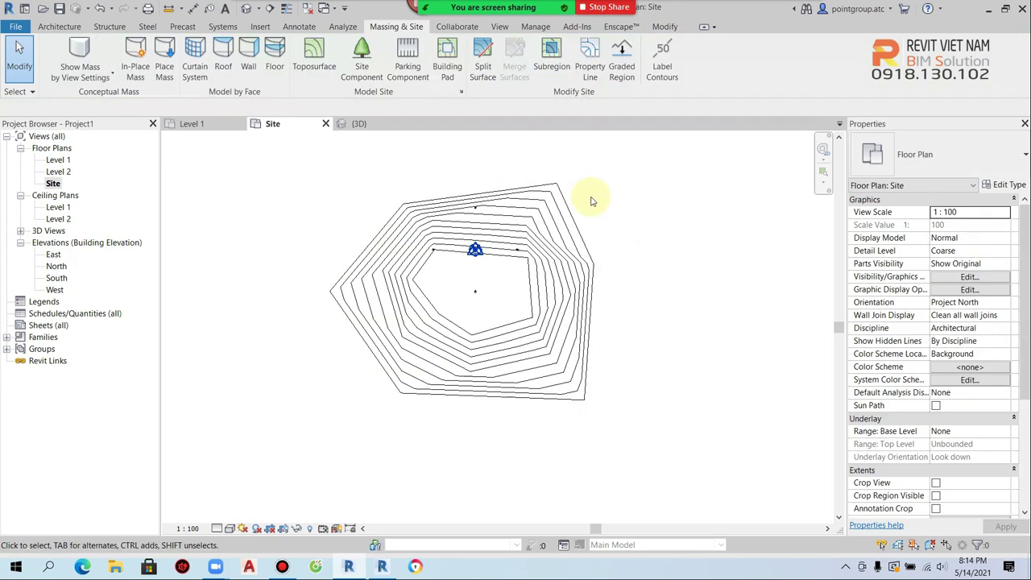
# Step: Split the toposurface with a vertical line drawn through its western side
pyautogui.click(485, 87)
pyautogui.click(556, 254)
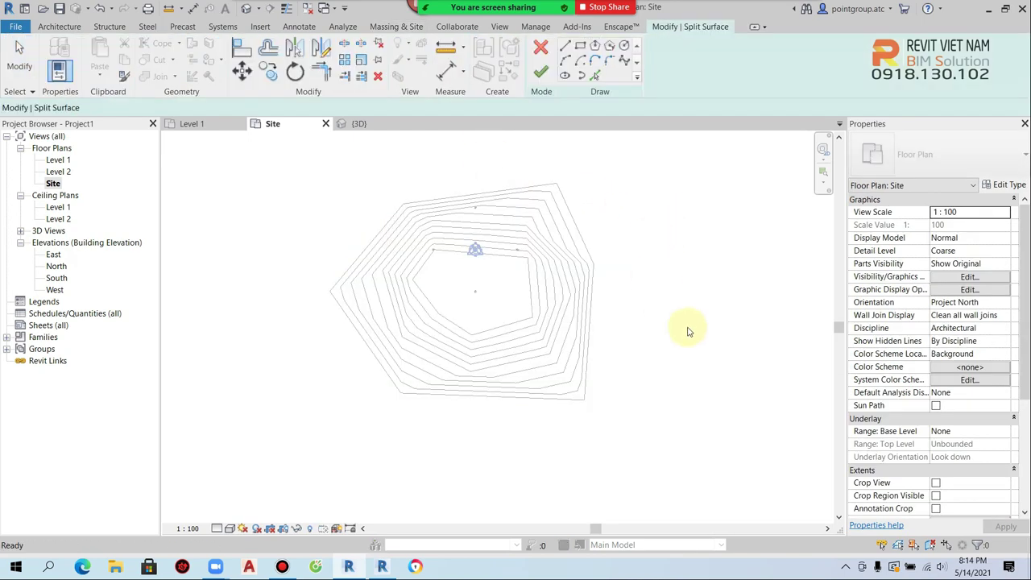
pyautogui.click(404, 202)
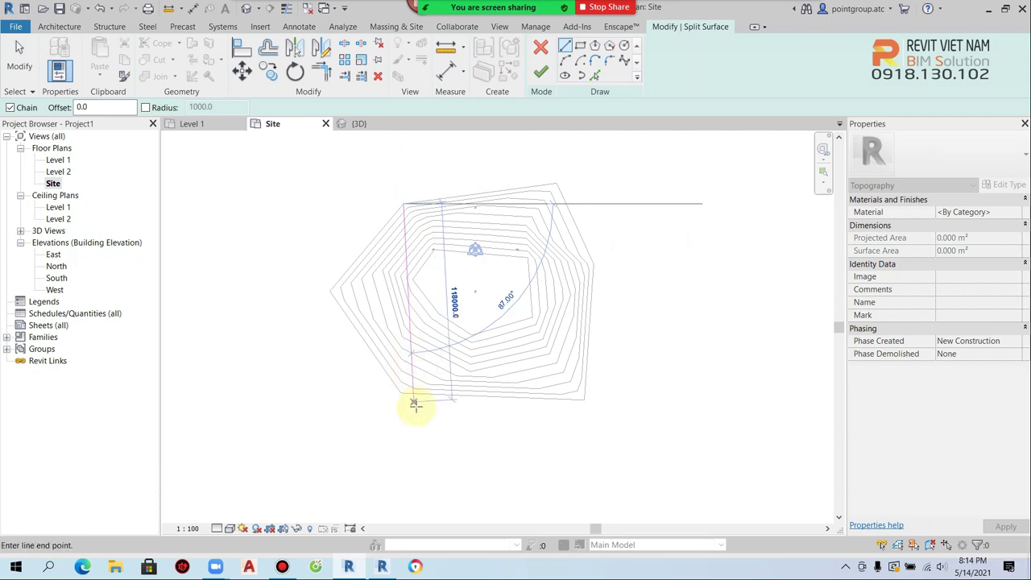
pyautogui.click(404, 413)
pyautogui.press('Escape')
pyautogui.press('Escape')
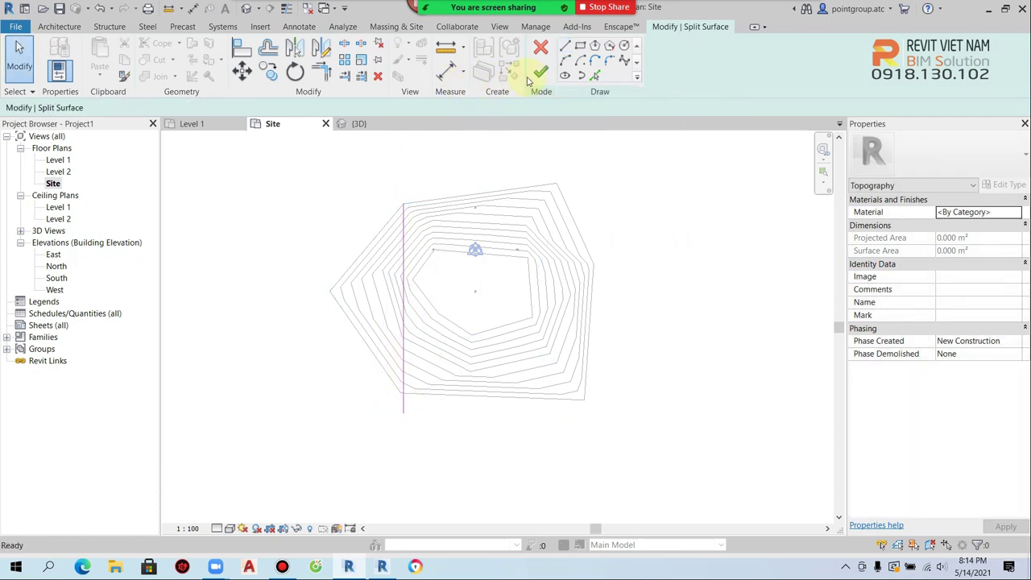
pyautogui.click(540, 72)
# Step: Delete the western piece of the split terrain and recentre on the remaining part
pyautogui.click(375, 269)
pyautogui.click(336, 293)
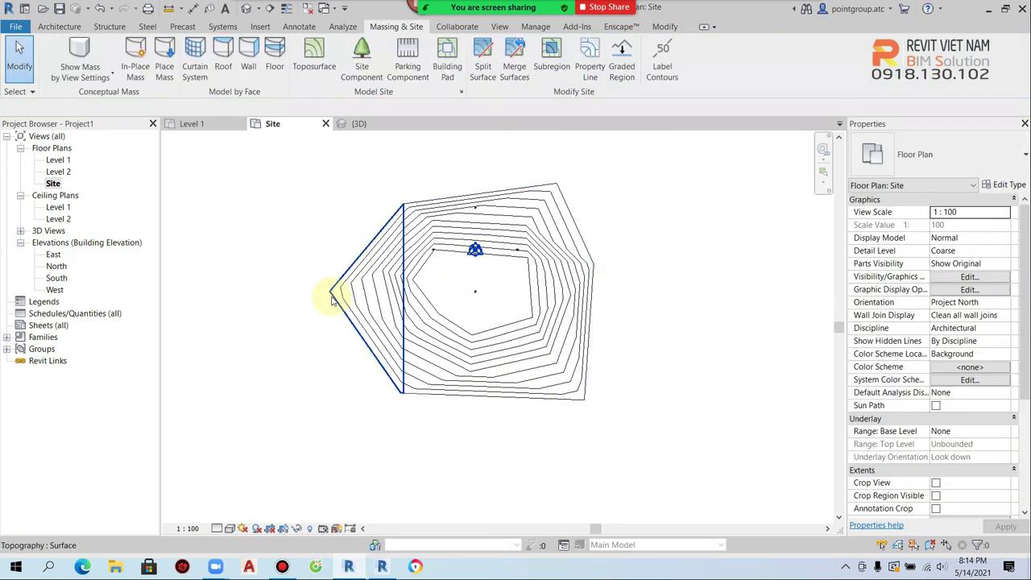
pyautogui.click(427, 292)
pyautogui.scroll(2, 377, 295)
pyautogui.press('Escape')
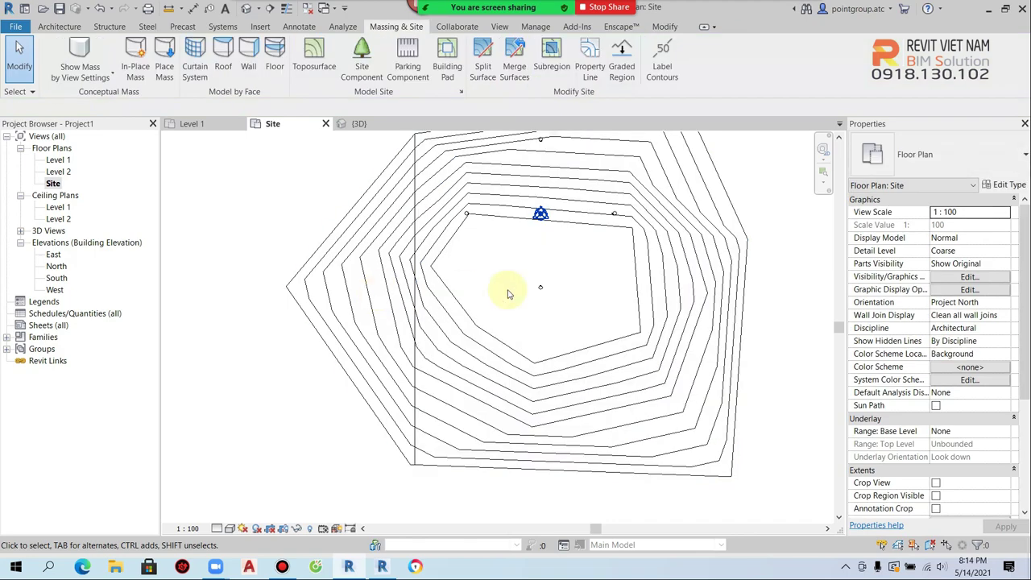
pyautogui.click(373, 294)
pyautogui.press('Delete')
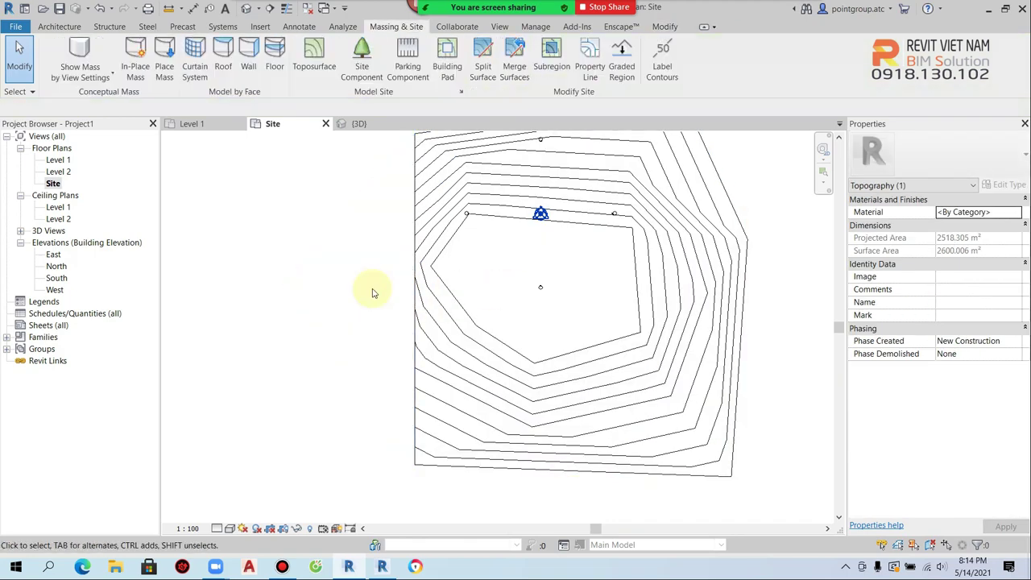
pyautogui.scroll(-2, 499, 168)
pyautogui.scroll(-2, 524, 236)
pyautogui.moveTo(525, 237)
pyautogui.mouseDown(button='middle')
pyautogui.moveTo(386, 242)
pyautogui.moveTo(410, 260)
pyautogui.mouseUp(button='middle')
pyautogui.click(313, 55)
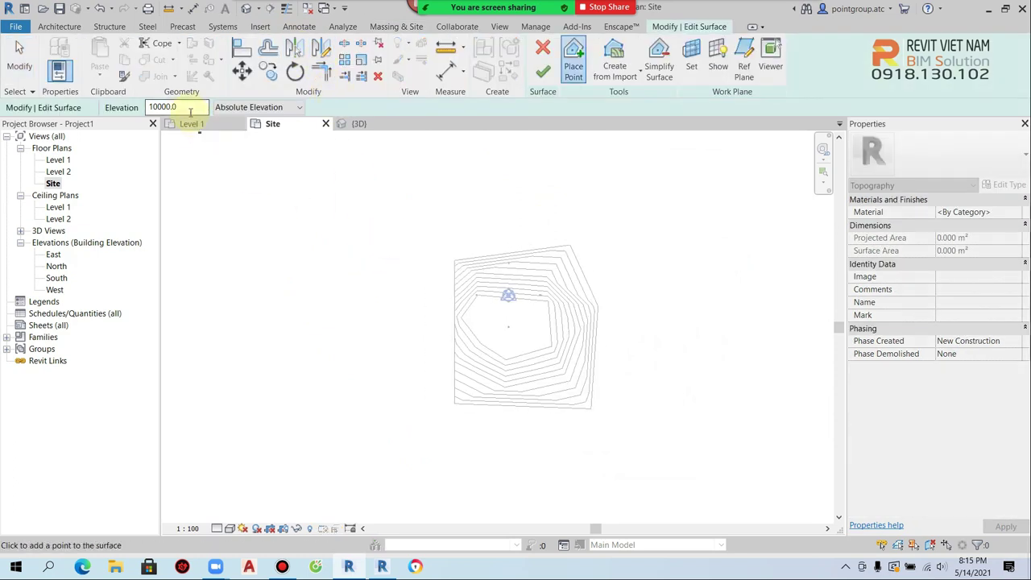
# Step: Place six boundary points for a new western surface and move one corner to the hill's edge
pyautogui.click(378, 187)
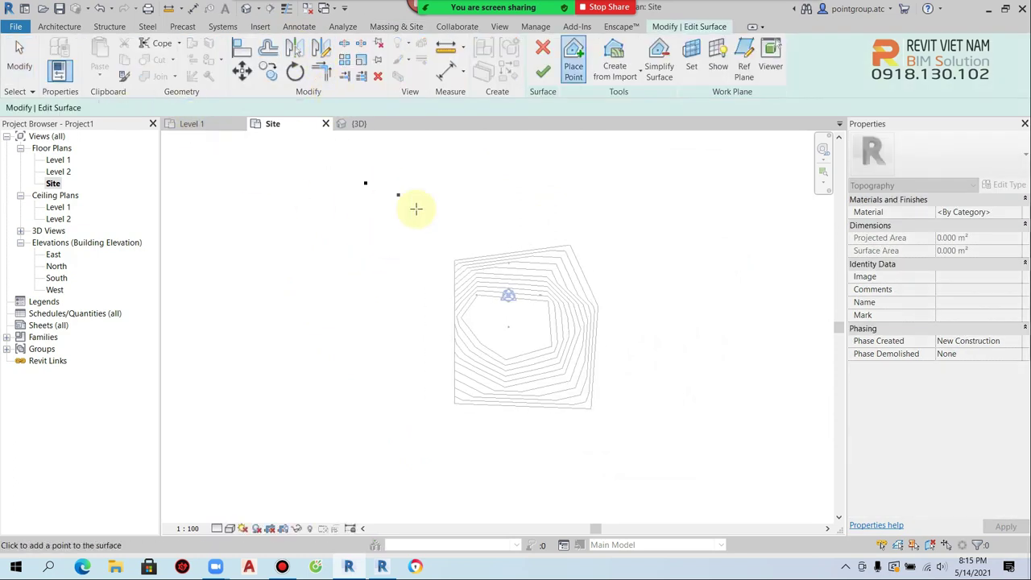
pyautogui.click(463, 355)
pyautogui.click(444, 415)
pyautogui.click(338, 480)
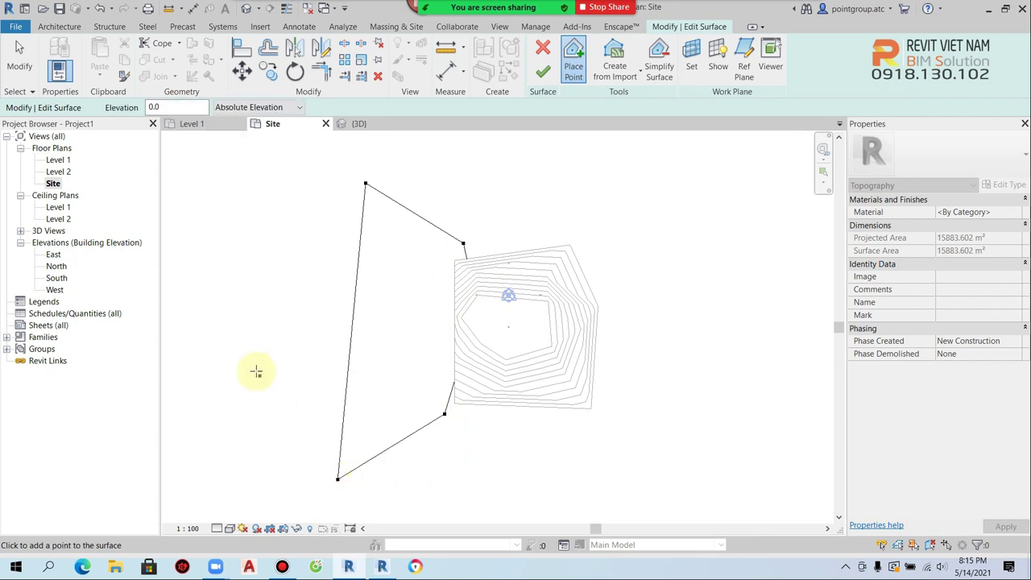
pyautogui.click(235, 382)
pyautogui.click(209, 206)
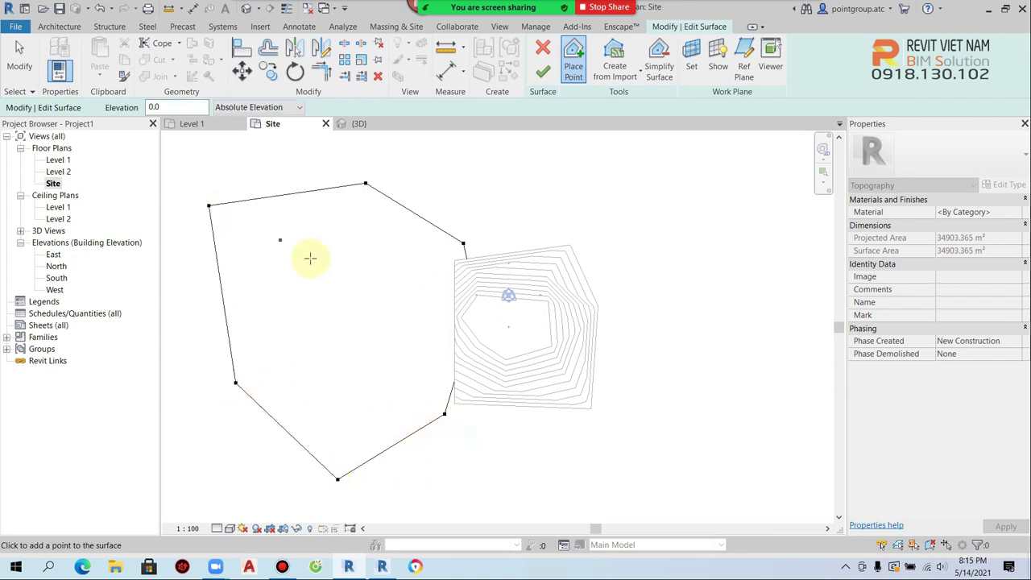
pyautogui.press('Escape')
pyautogui.moveTo(432, 383)
pyautogui.mouseDown()
pyautogui.moveTo(486, 444)
pyautogui.moveTo(445, 417)
pyautogui.moveTo(467, 426)
pyautogui.mouseUp()
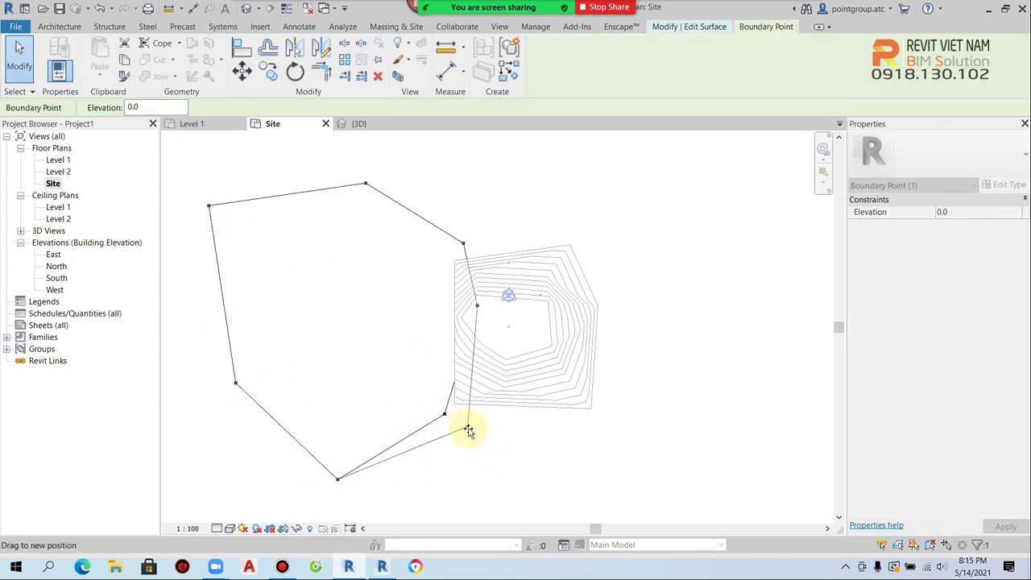
pyautogui.press('Escape')
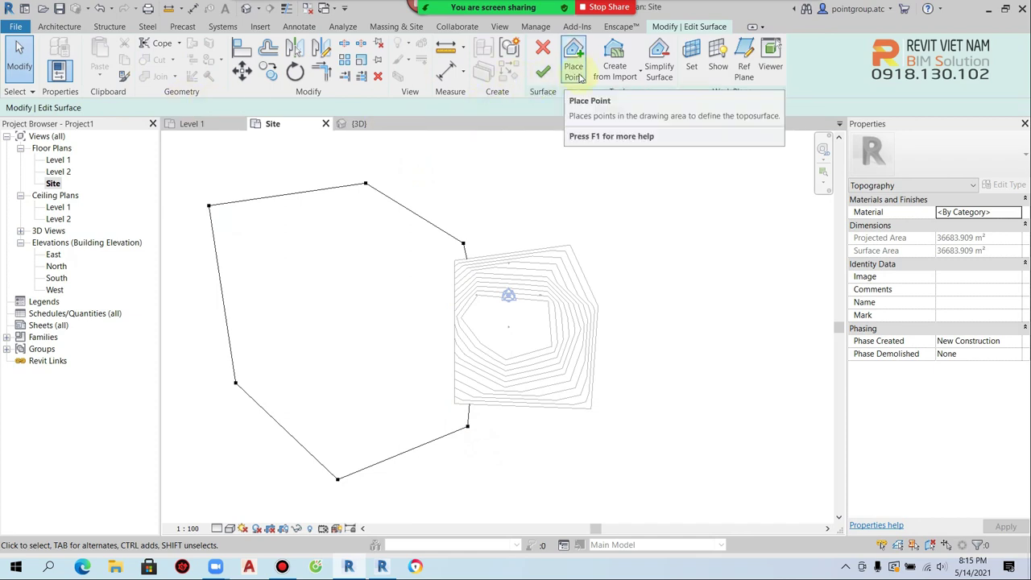
# Step: Add a hexagon of high points at elevation 10000 inside the western surface and finish it
pyautogui.click(573, 60)
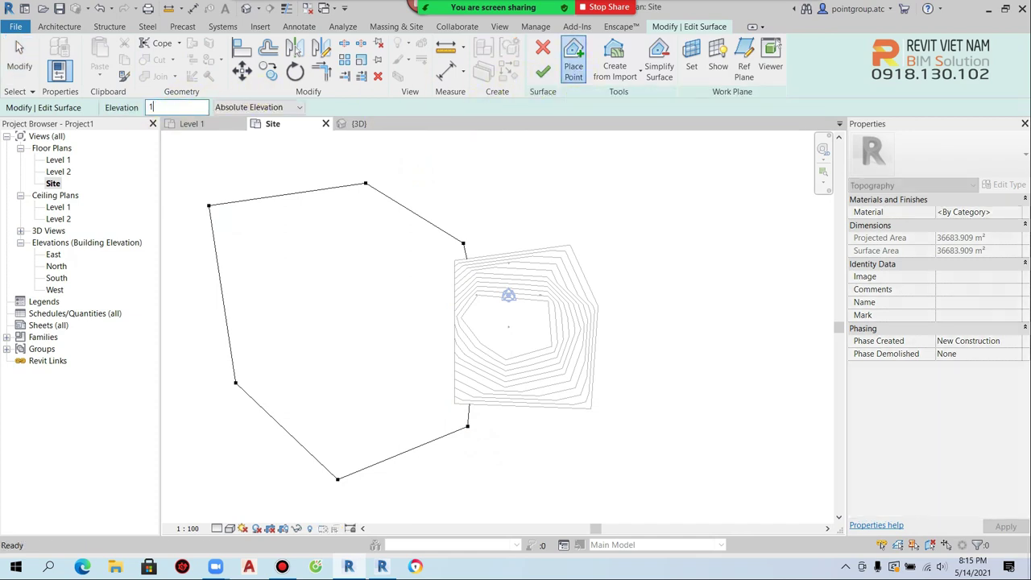
pyautogui.click(325, 301)
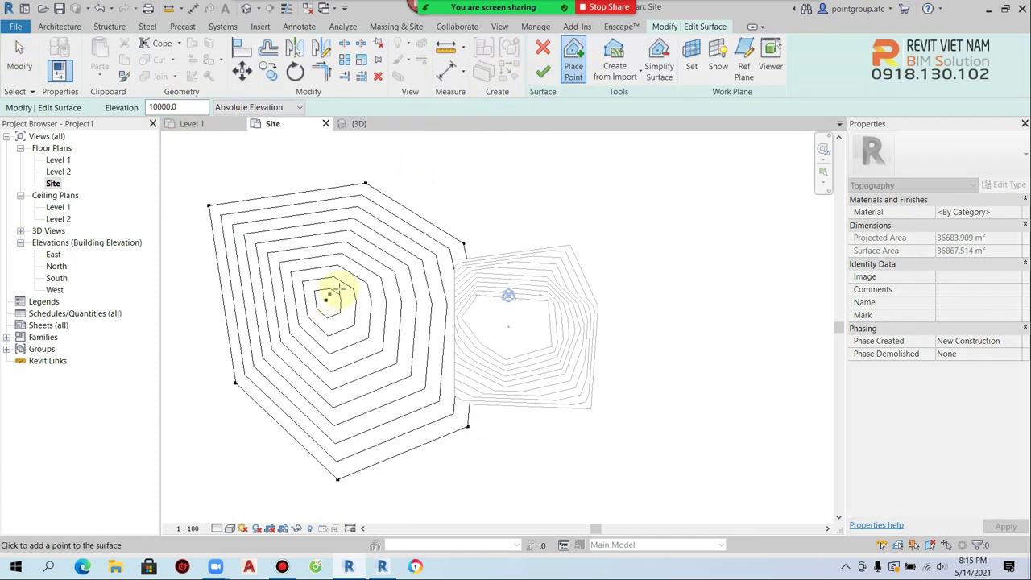
pyautogui.click(407, 290)
pyautogui.click(431, 350)
pyautogui.click(407, 392)
pyautogui.click(320, 389)
pyautogui.click(298, 330)
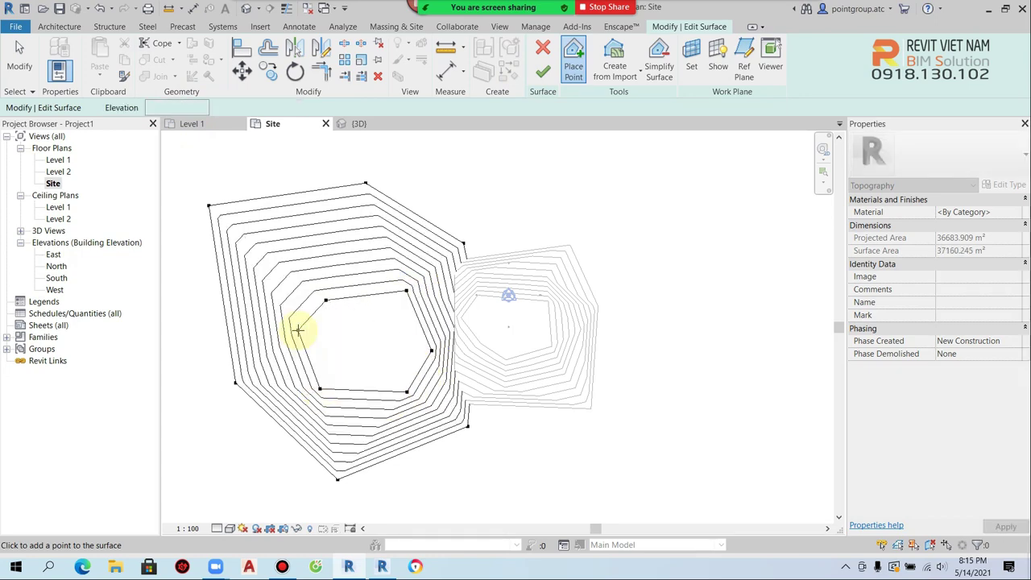
pyautogui.click(543, 72)
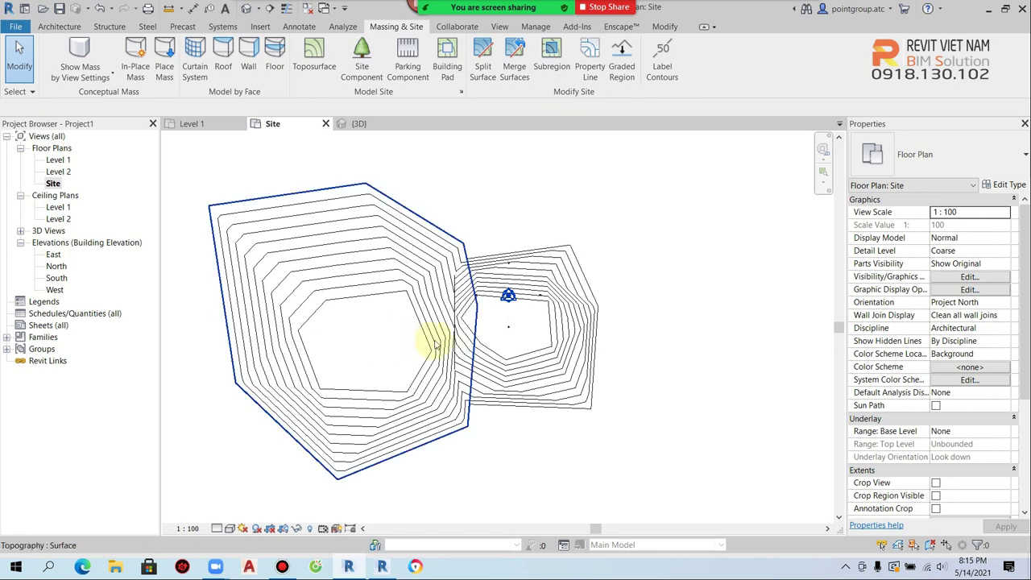
# Step: Merge the right and left toposurfaces into a single surface
pyautogui.scroll(3, 439, 345)
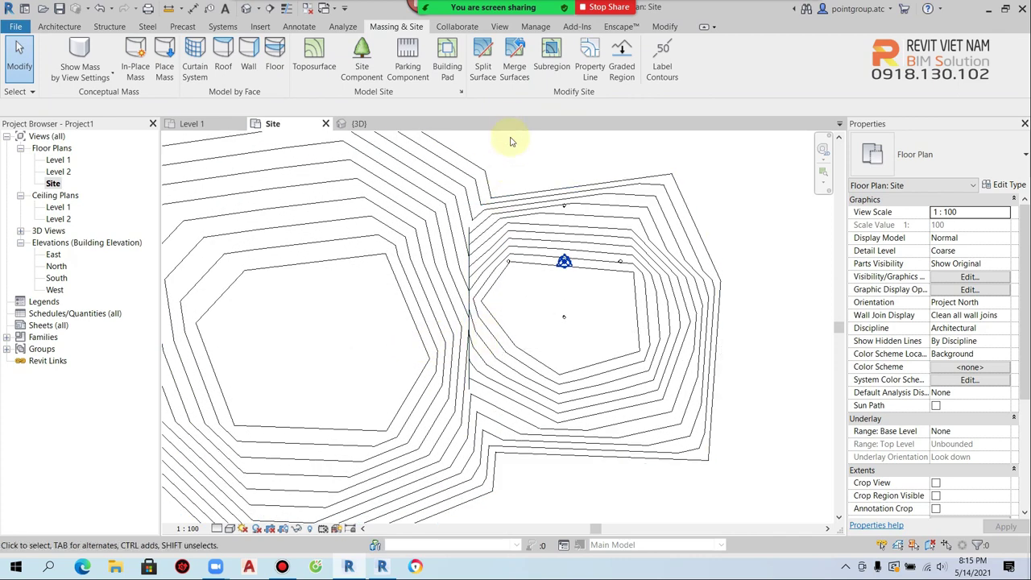
pyautogui.click(514, 66)
pyautogui.click(509, 275)
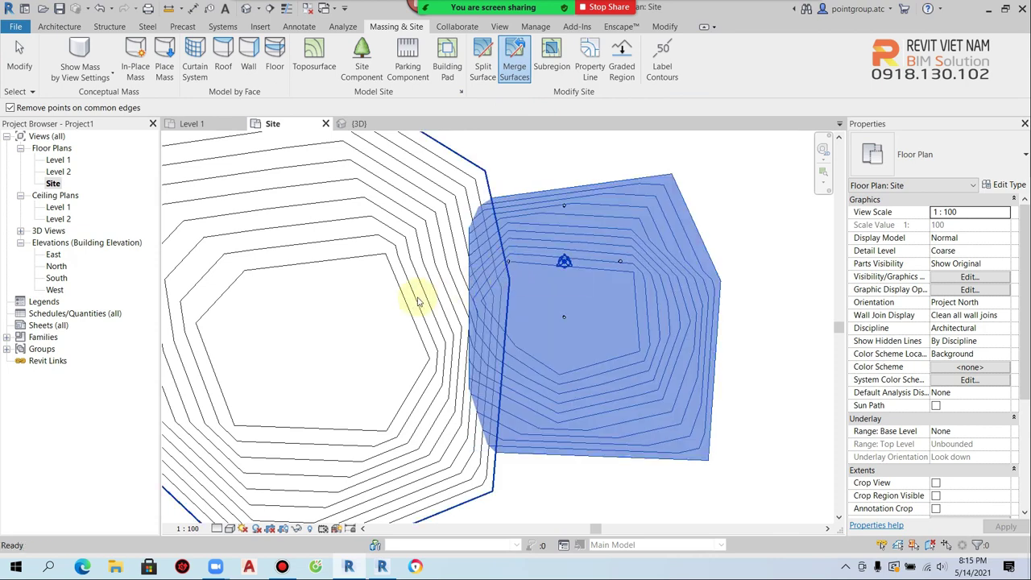
pyautogui.click(418, 302)
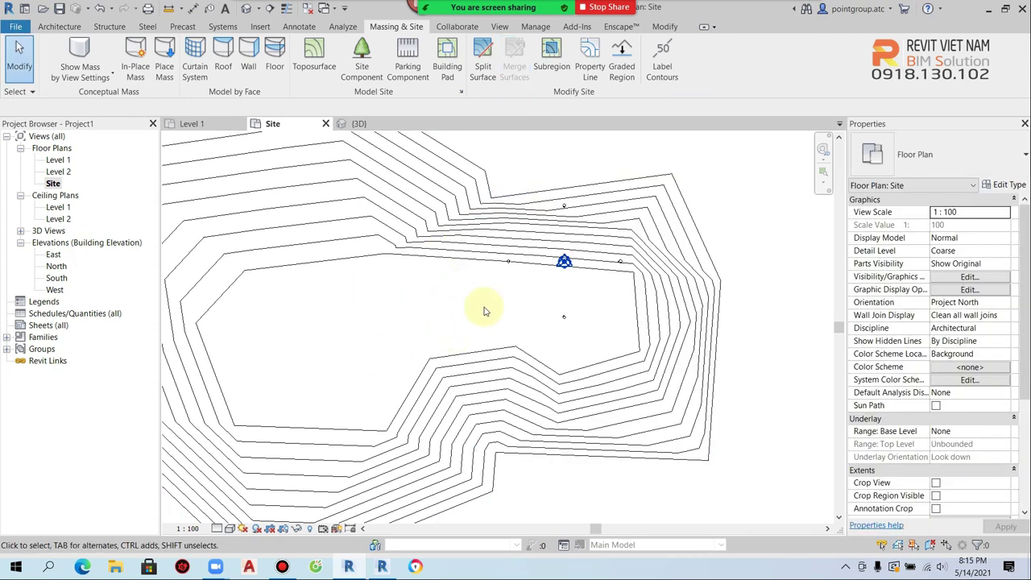
# Step: Check the merged terrain in 3D with Section Box off, then reselect it in the Site plan
pyautogui.click(245, 8)
pyautogui.scroll(-1, 496, 385)
pyautogui.click(936, 433)
pyautogui.moveTo(605, 410)
pyautogui.keyDown('shift'); pyautogui.mouseDown(button='middle')
pyautogui.moveTo(346, 495)
pyautogui.moveTo(357, 447)
pyautogui.mouseUp(button='middle'); pyautogui.keyUp('shift')
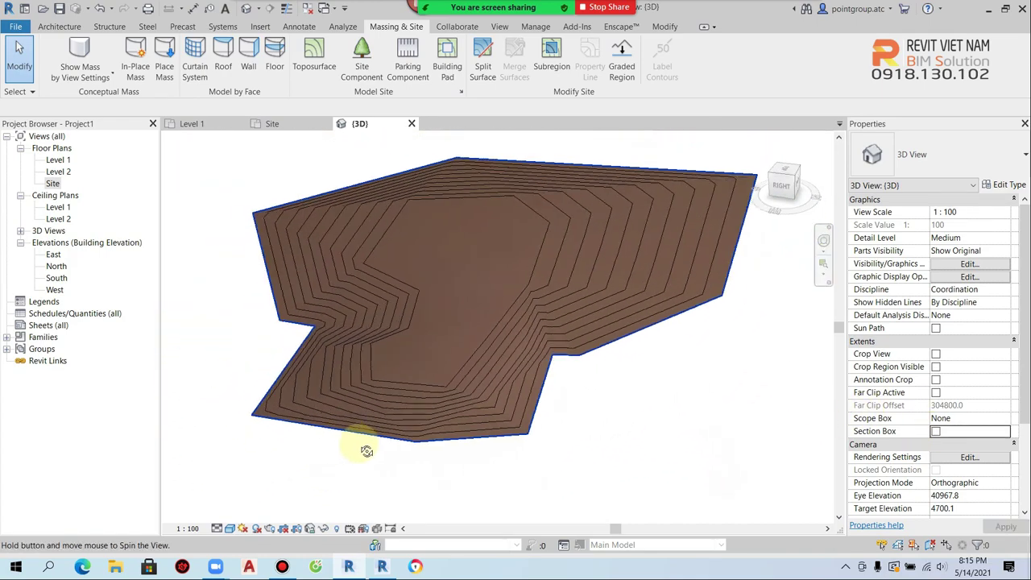
pyautogui.doubleClick(53, 184)
pyautogui.scroll(-2, 449, 298)
pyautogui.scroll(-1, 467, 288)
pyautogui.click(457, 272)
# Step: Split off a thin strip along the terrain's top edge with a horizontal line and remove it
pyautogui.press('Escape')
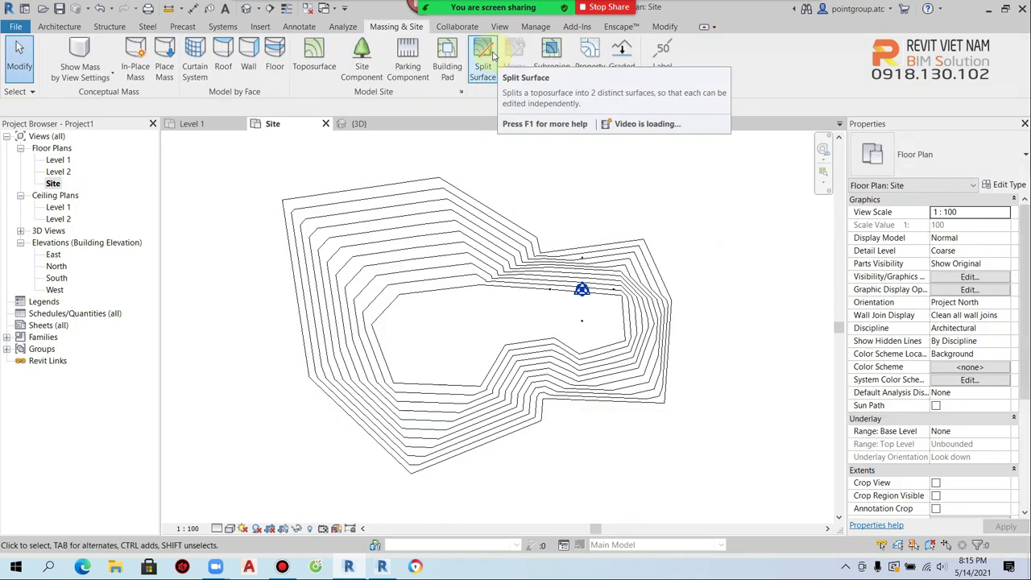
pyautogui.click(483, 66)
pyautogui.click(466, 202)
pyautogui.click(281, 198)
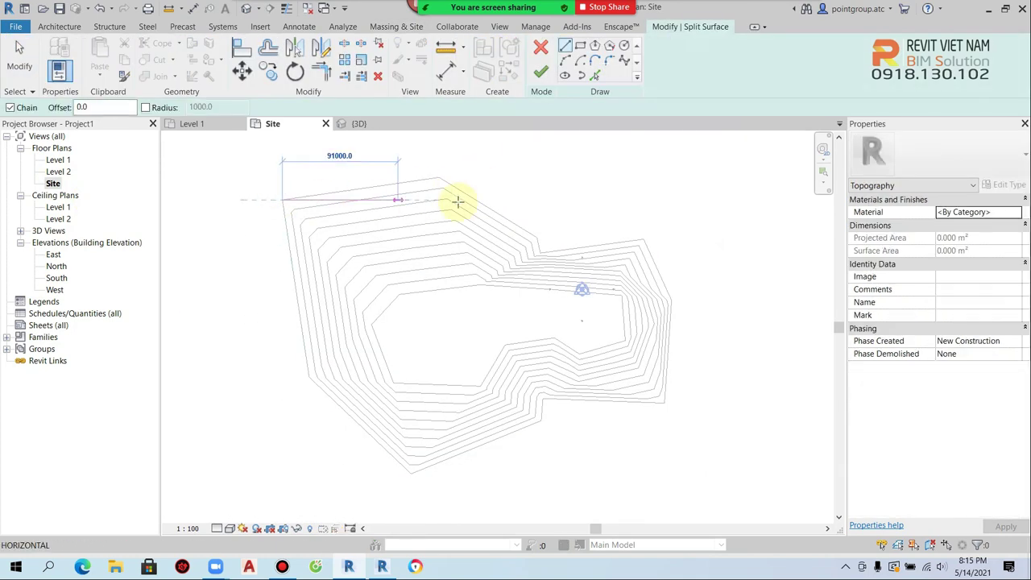
pyautogui.click(538, 74)
pyautogui.press('Escape')
pyautogui.click(450, 187)
pyautogui.press('Escape')
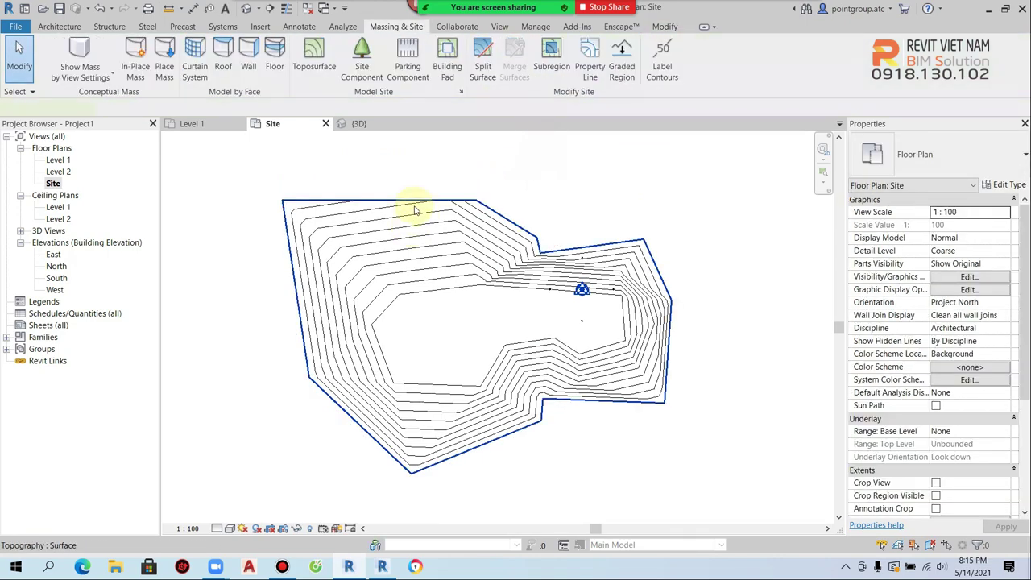
pyautogui.click(416, 208)
pyautogui.press('Escape')
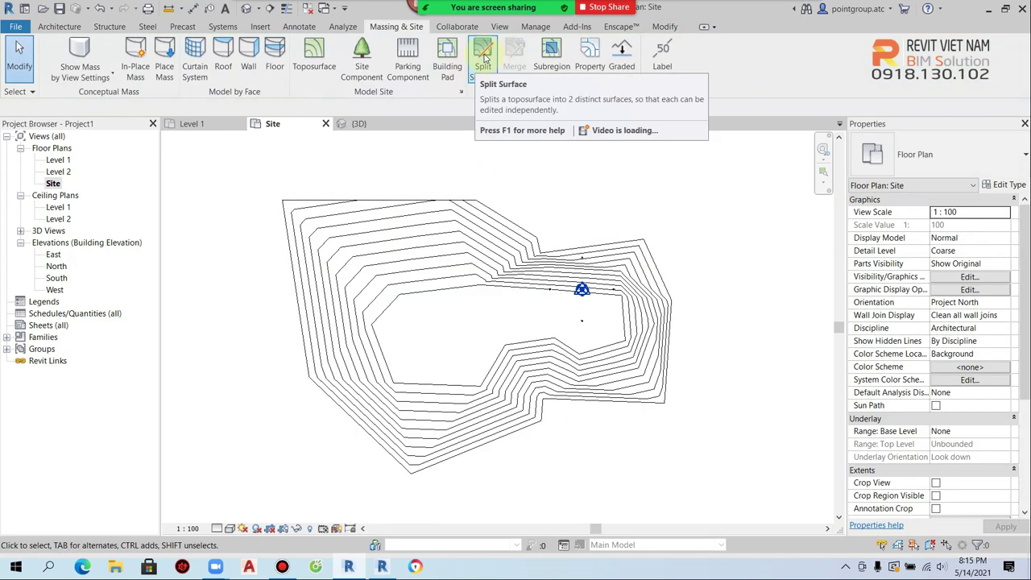
# Step: Split off the left-edge strip with a vertical line and delete it
pyautogui.click(484, 49)
pyautogui.click(395, 221)
pyautogui.click(310, 376)
pyautogui.click(309, 184)
pyautogui.press('Escape')
pyautogui.press('Escape')
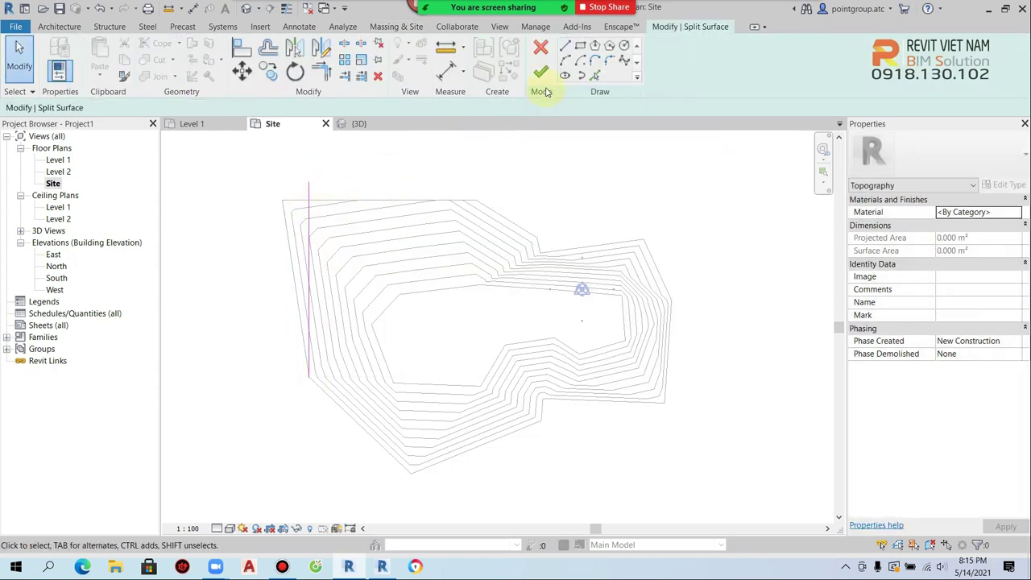
pyautogui.click(541, 72)
pyautogui.click(288, 211)
pyautogui.press('Escape')
pyautogui.click(294, 213)
pyautogui.press('Delete')
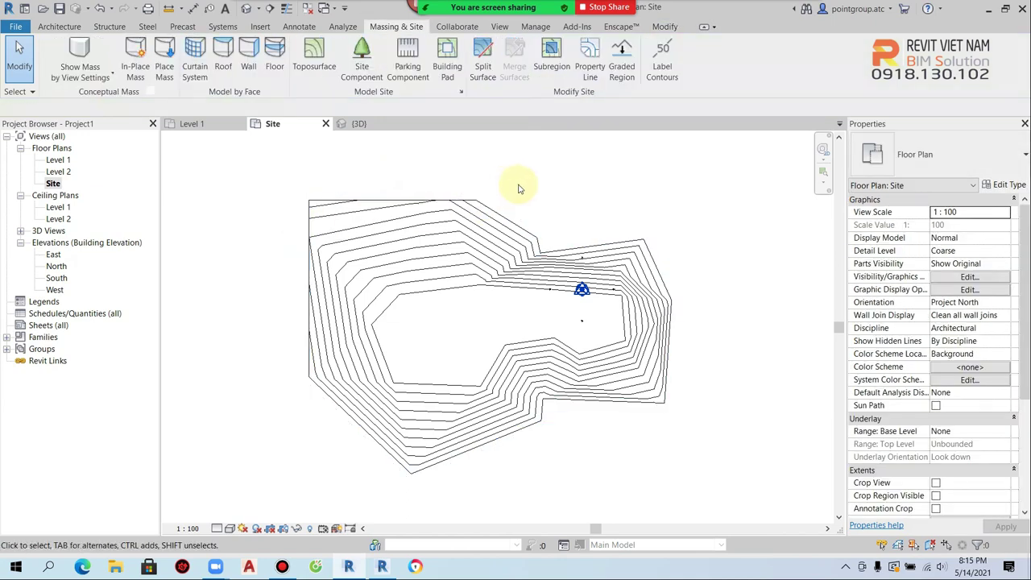
# Step: Sketch a circle subregion on the terrain's upper-left slope and finish it
pyautogui.scroll(-2, 519, 188)
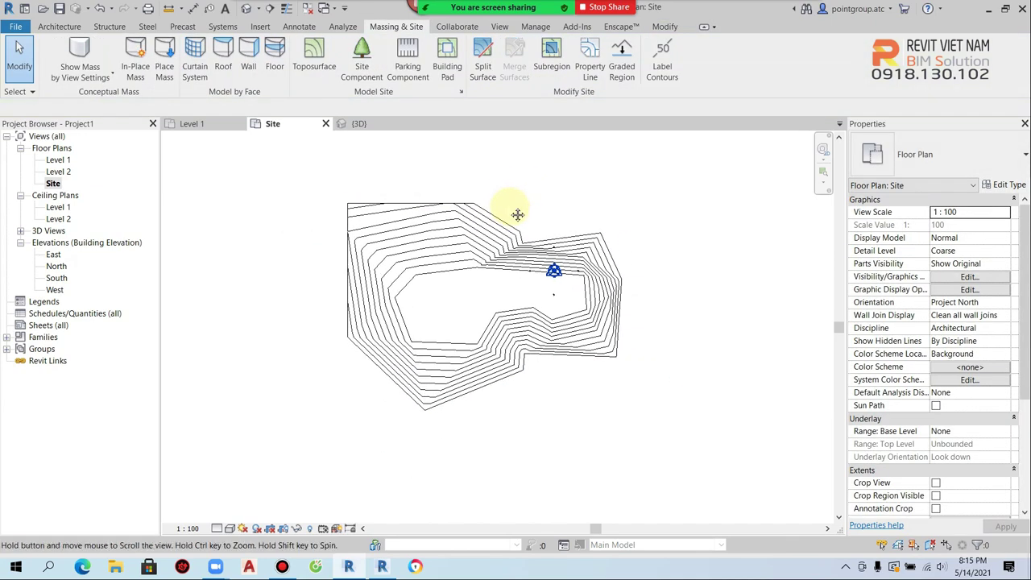
pyautogui.moveTo(509, 209); pyautogui.dragTo(509, 221, button='middle')
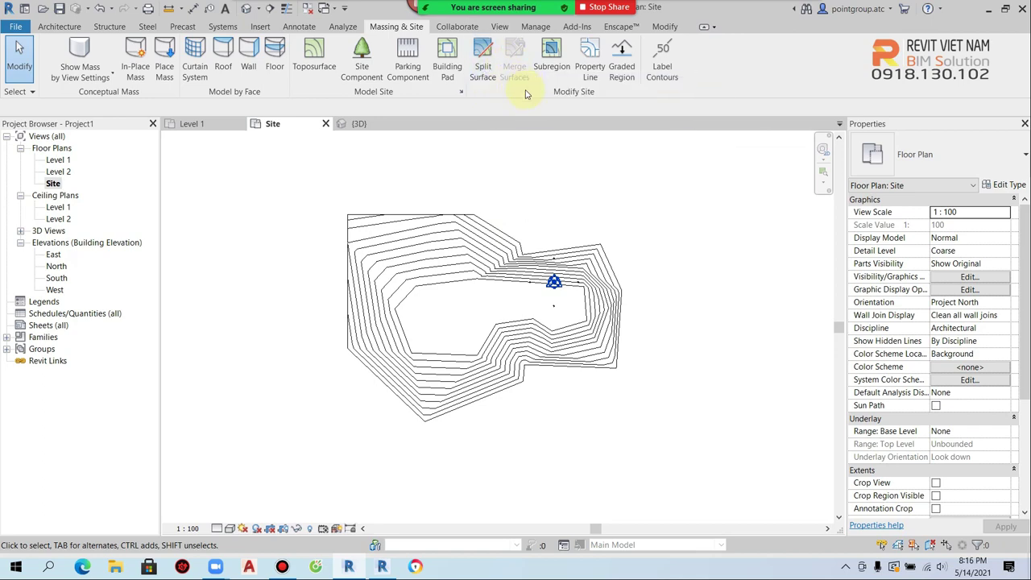
pyautogui.scroll(3, 426, 345)
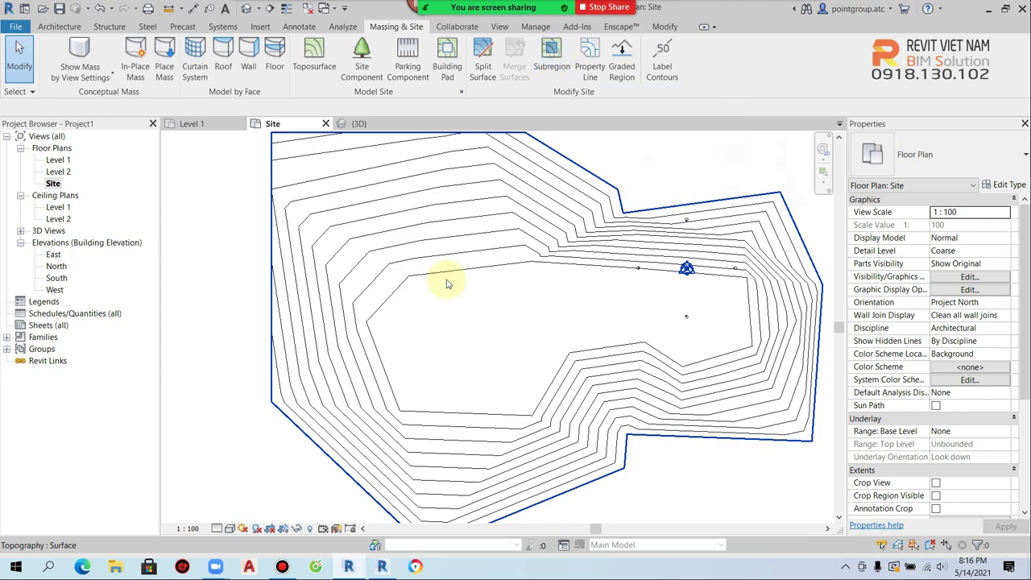
pyautogui.click(550, 61)
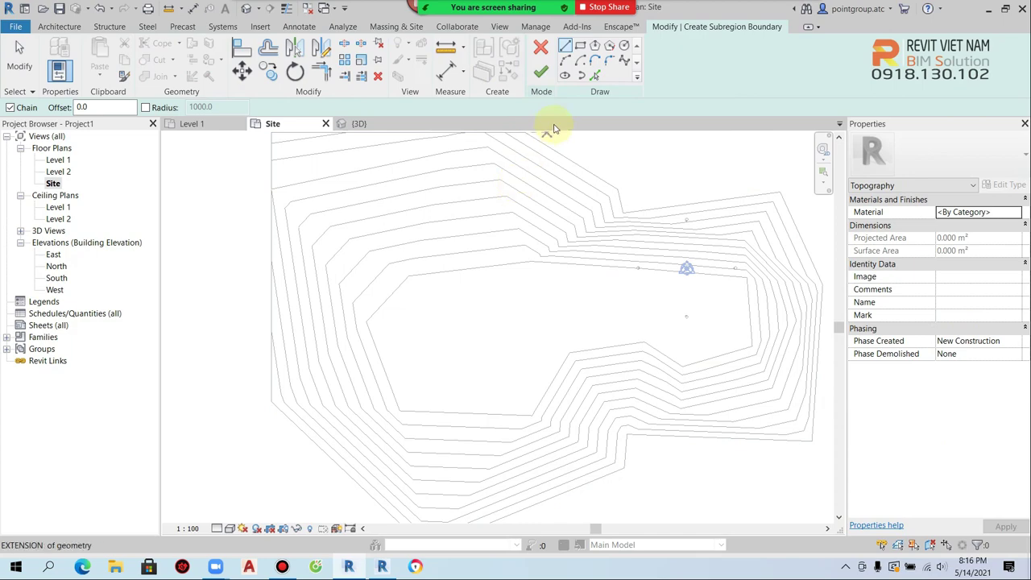
pyautogui.click(623, 46)
pyautogui.click(361, 220)
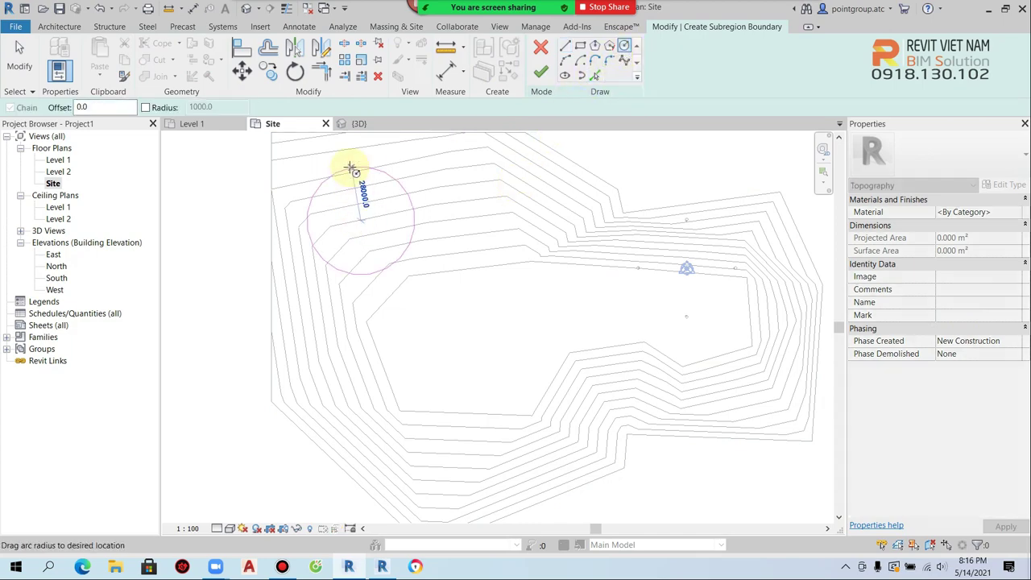
pyautogui.click(366, 151)
pyautogui.click(541, 72)
# Step: Select the circular subregion and open the Material Browser for its material
pyautogui.click(403, 202)
pyautogui.click(394, 191)
pyautogui.click(459, 207)
pyautogui.click(1017, 212)
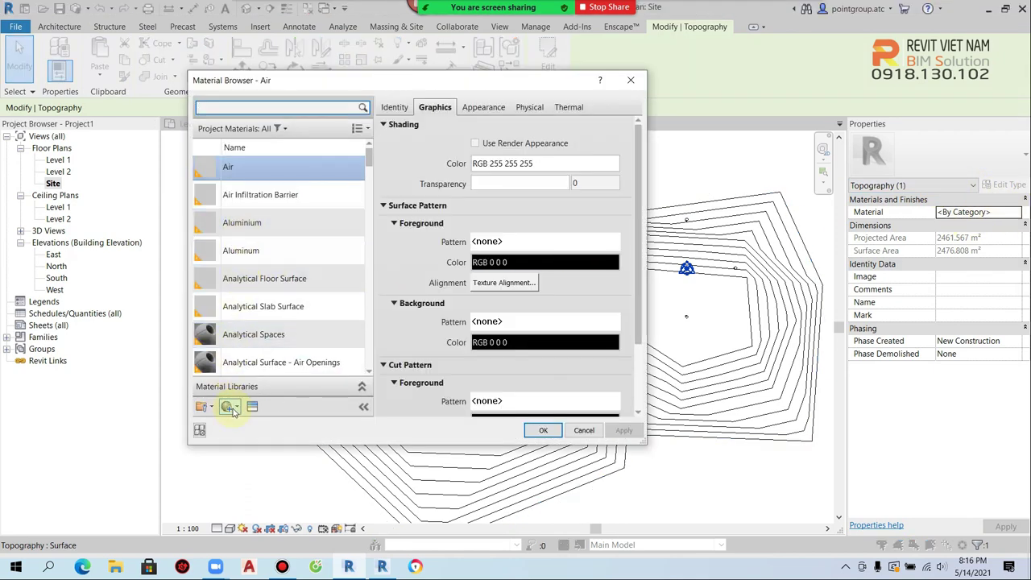
# Step: Create a new material and rename it Mta- Vuon rau
pyautogui.click(238, 412)
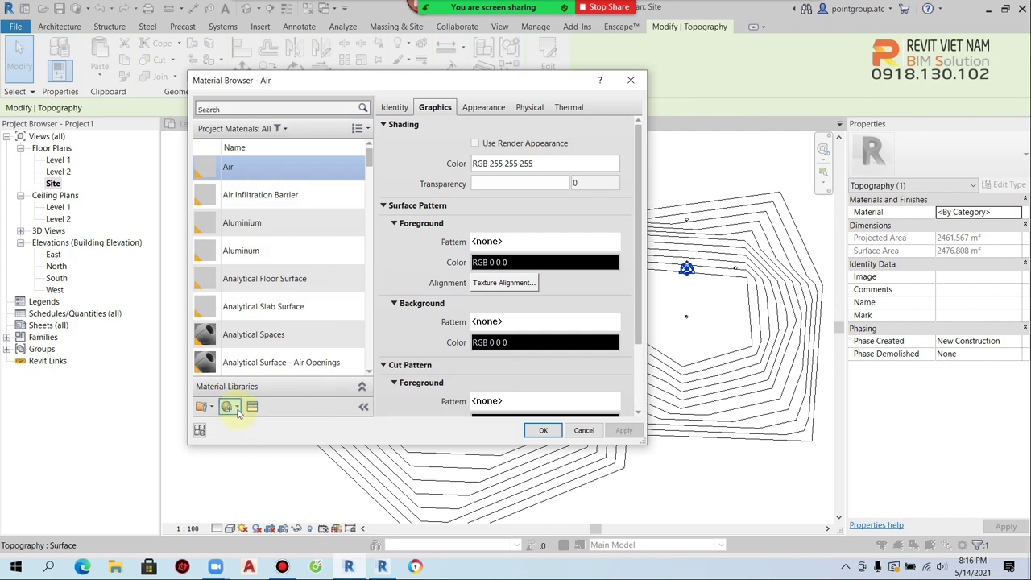
pyautogui.click(241, 422)
pyautogui.rightClick(278, 255)
pyautogui.click(290, 275)
pyautogui.write('Mta- Vuon rau')
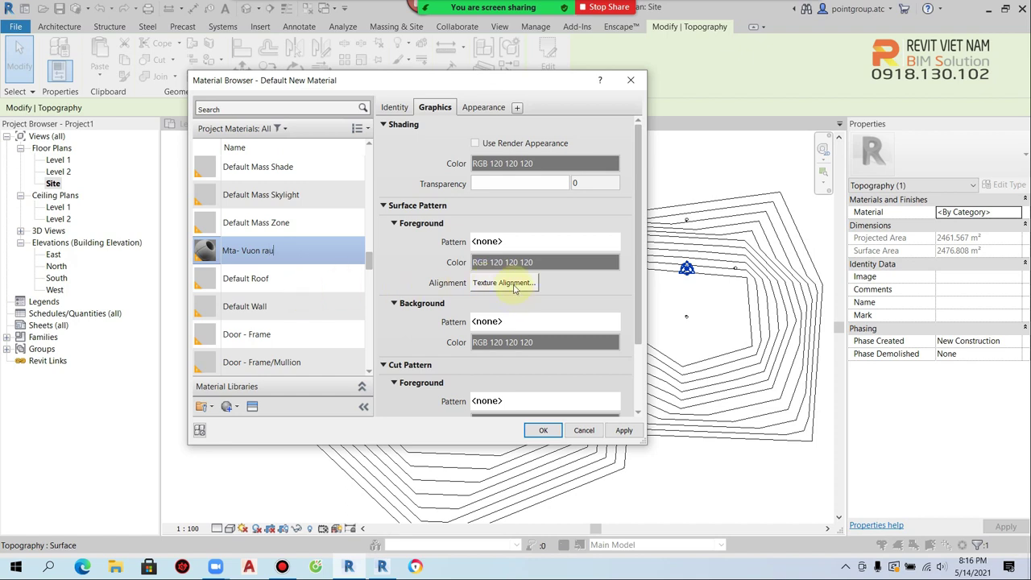
# Step: Replace its appearance with Sitework > Grass - Generic and confirm the material for the subregion
pyautogui.click(253, 407)
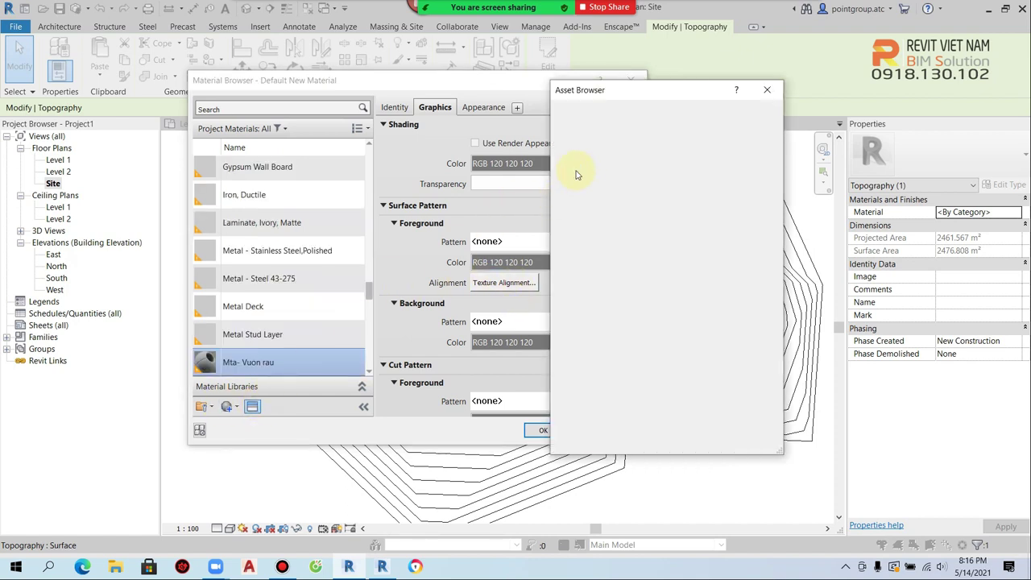
pyautogui.click(555, 184)
pyautogui.scroll(-3, 613, 314)
pyautogui.click(597, 268)
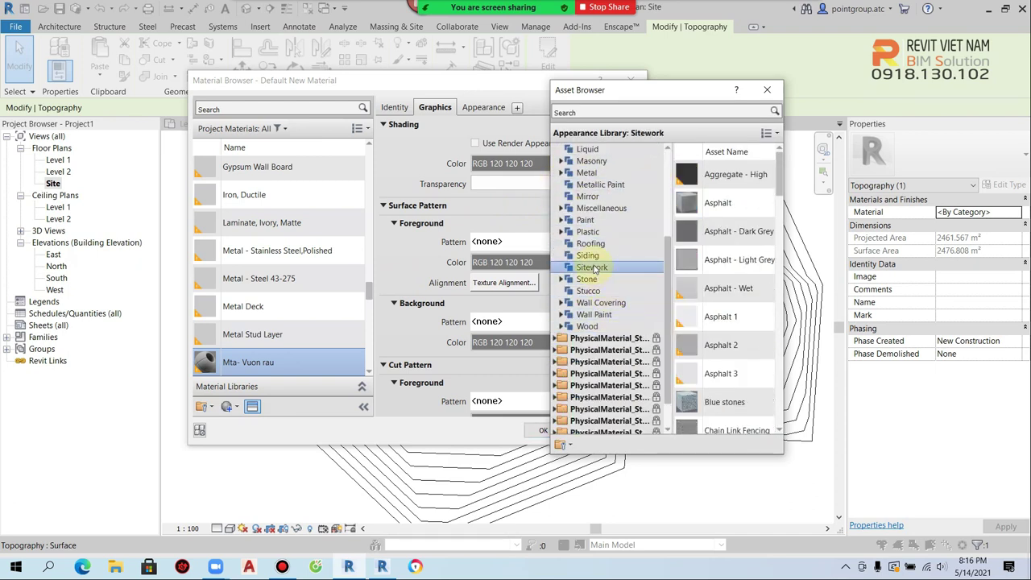
pyautogui.moveTo(729, 260)
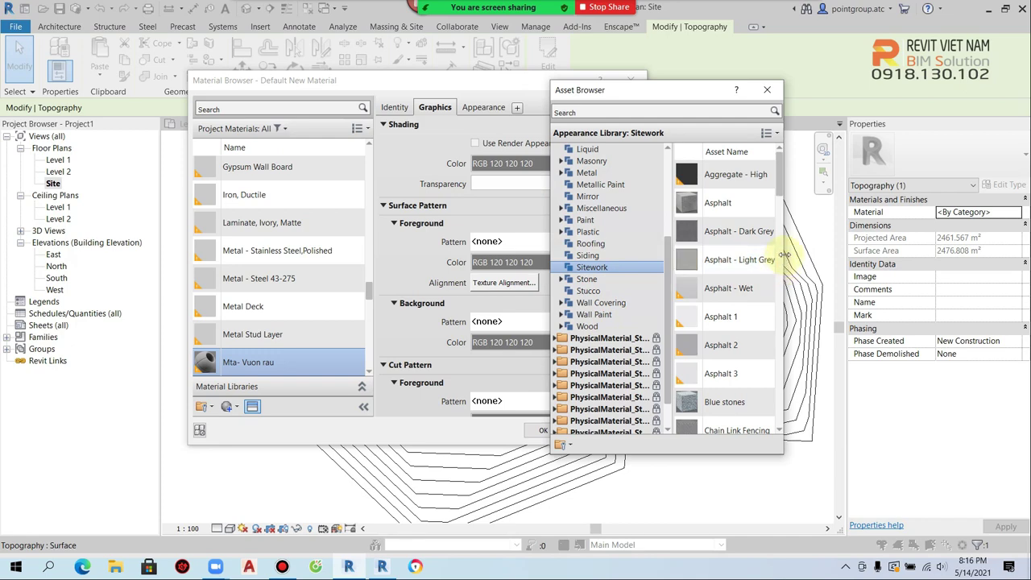
pyautogui.moveTo(783, 255); pyautogui.dragTo(875, 184)
pyautogui.scroll(-5, 874, 368)
pyautogui.scroll(-3, 872, 354)
pyautogui.scroll(2, 870, 330)
pyautogui.scroll(2, 871, 310)
pyautogui.scroll(1, 870, 304)
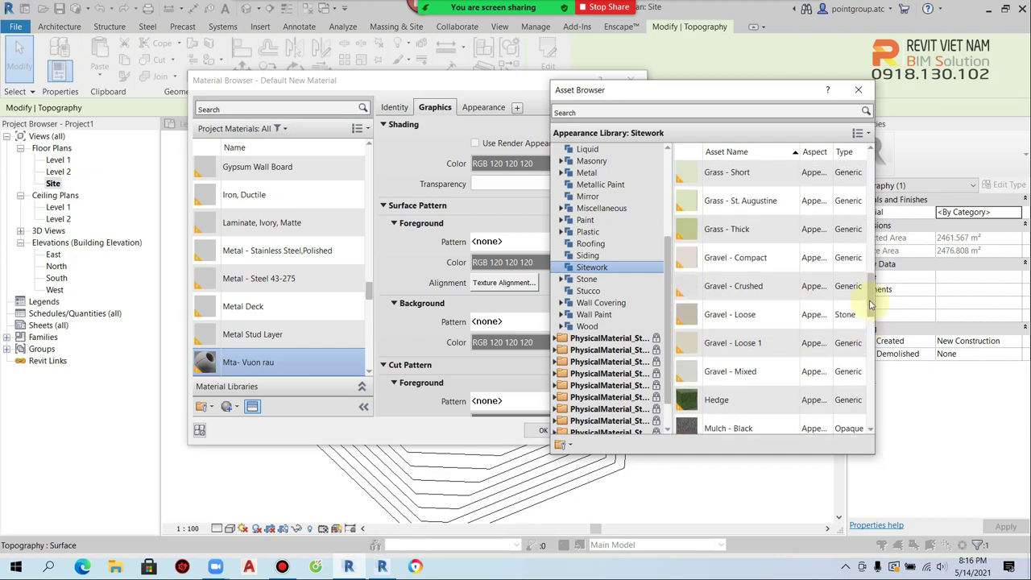
pyautogui.scroll(2, 870, 305)
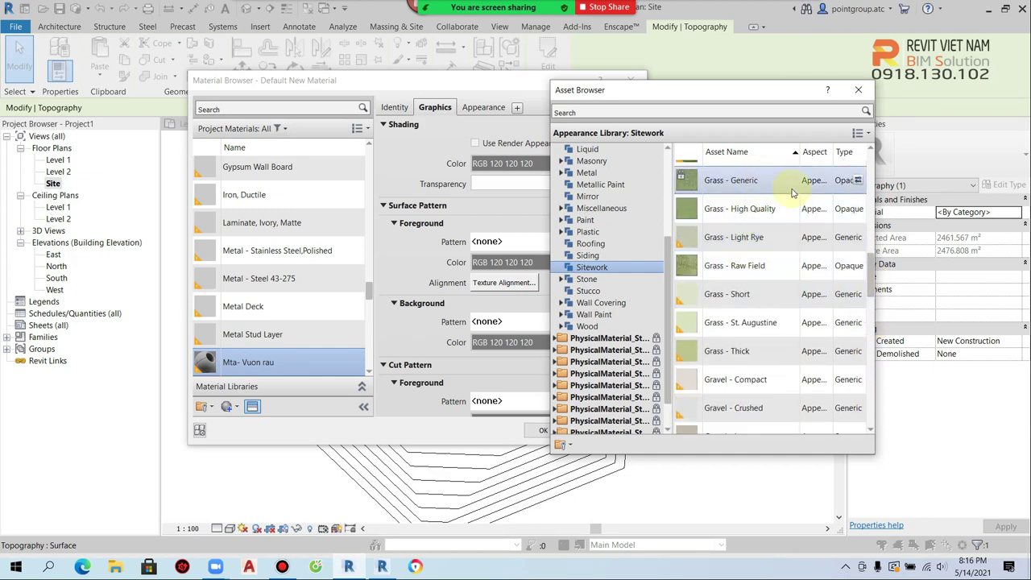
pyautogui.click(855, 180)
pyautogui.click(859, 89)
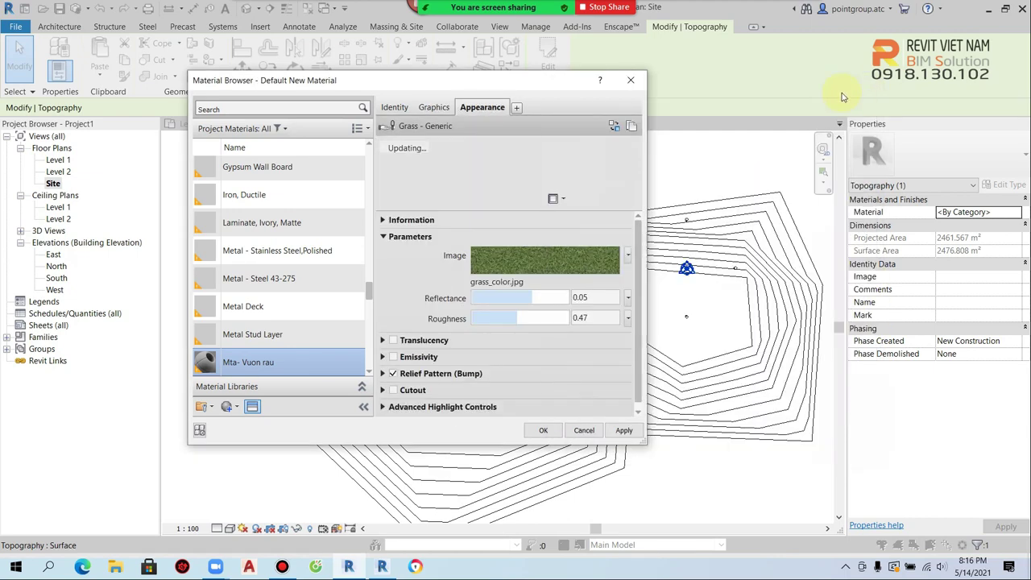
pyautogui.click(543, 430)
pyautogui.press('Escape')
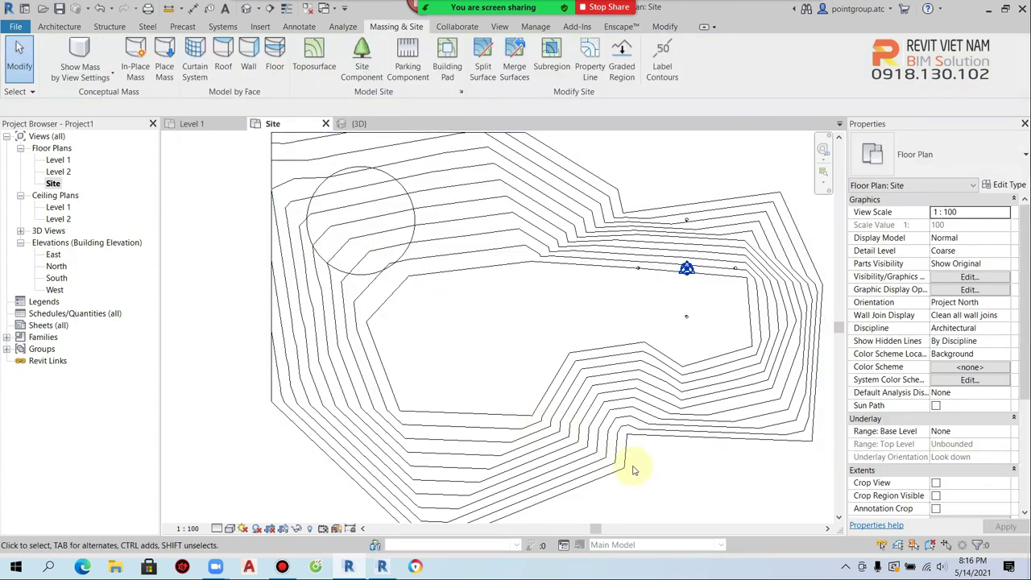
# Step: Show the Site plan in Realistic style, zoom out over the terrain, and start a new Subregion
pyautogui.click(230, 529)
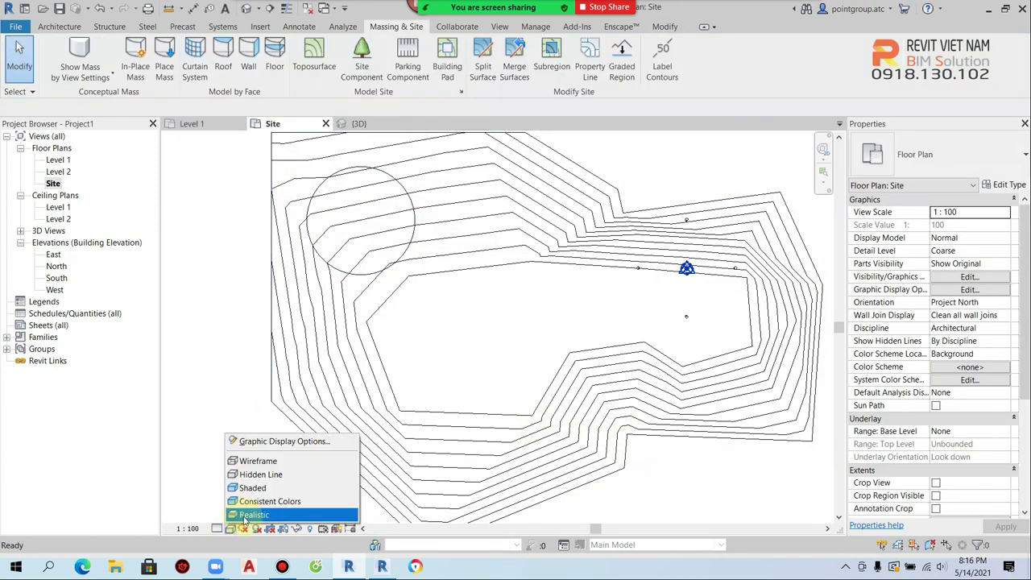
pyautogui.click(246, 516)
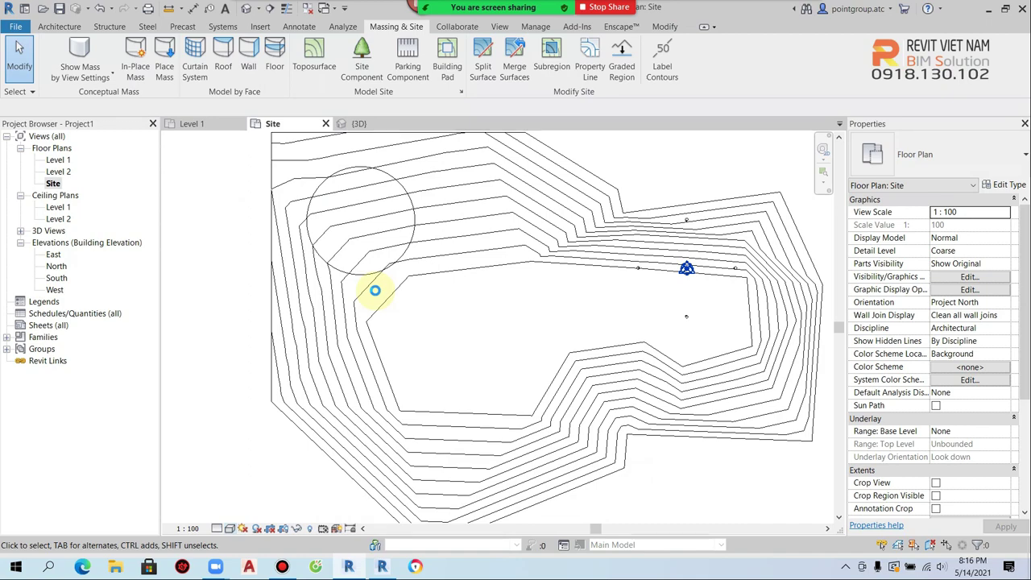
pyautogui.scroll(5, 362, 242)
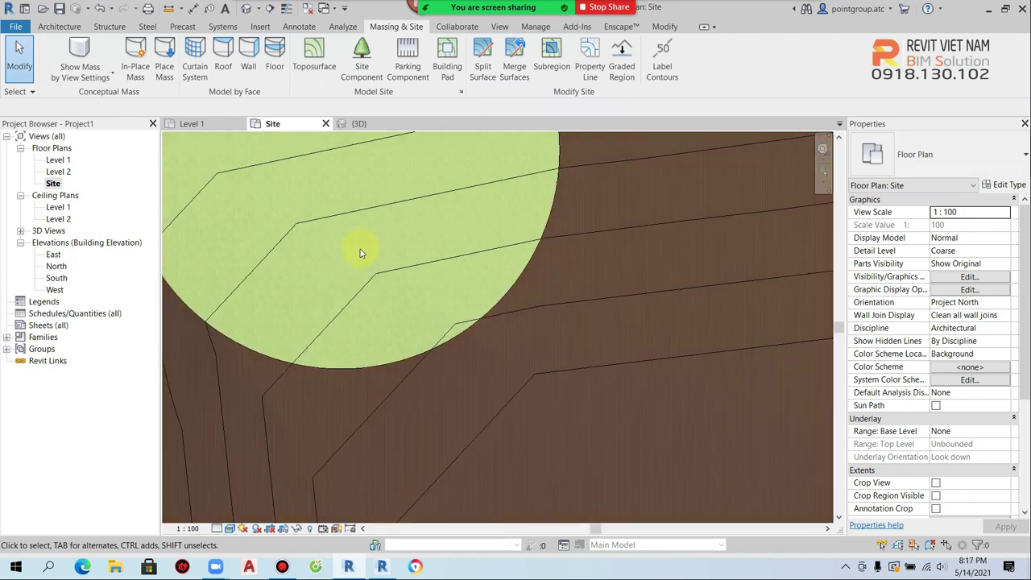
pyautogui.scroll(3, 360, 253)
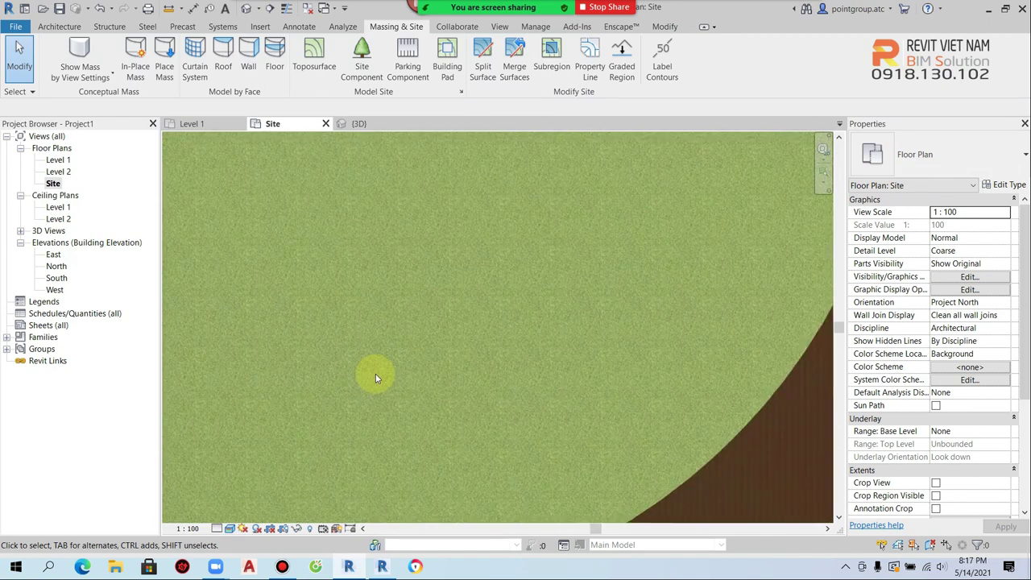
pyautogui.scroll(-2, 376, 378)
pyautogui.scroll(-2, 375, 379)
pyautogui.scroll(-1, 477, 326)
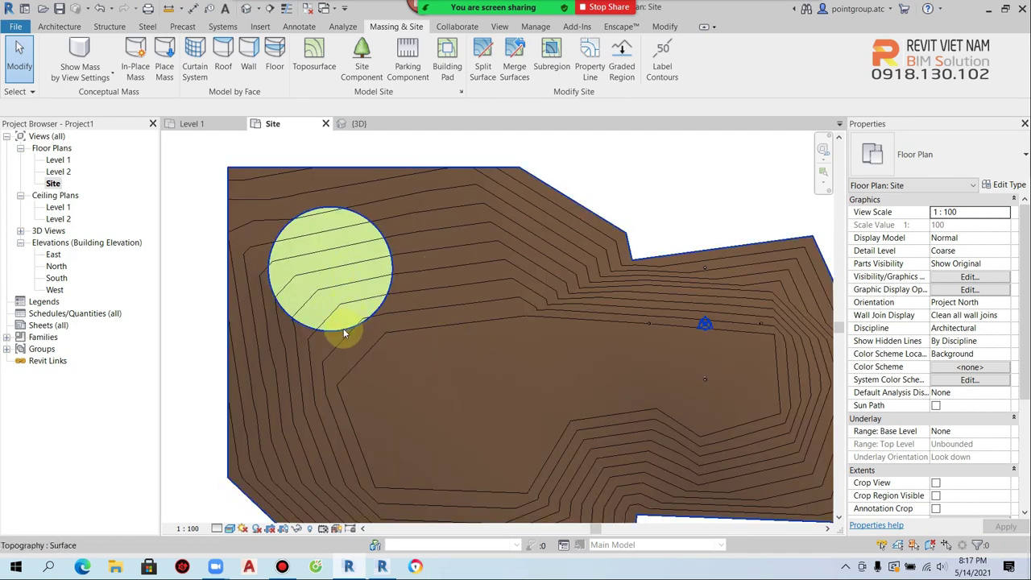
pyautogui.click(552, 50)
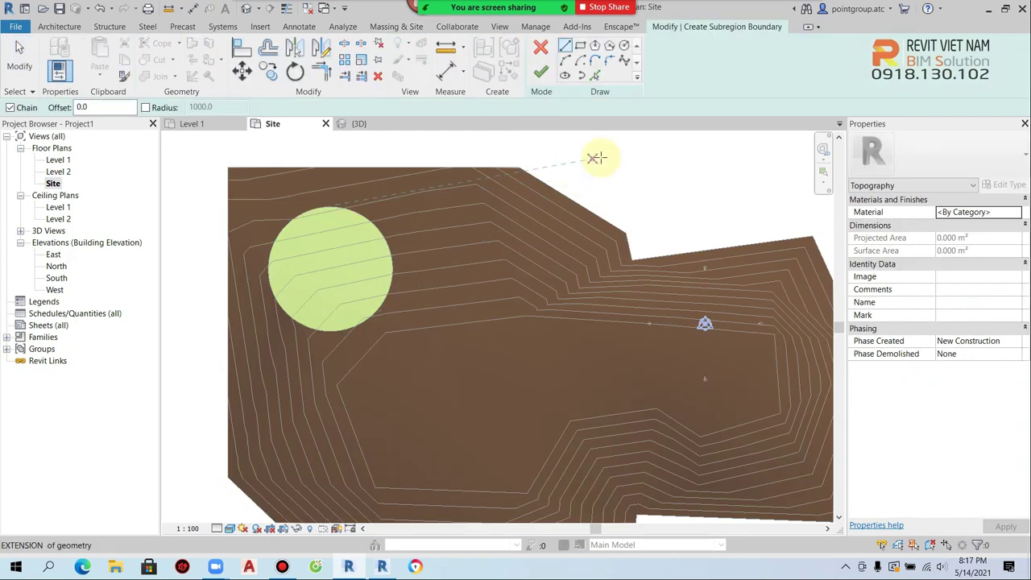
# Step: Sketch a circle subregion just right of the green circle, finish it, and select it
pyautogui.click(624, 45)
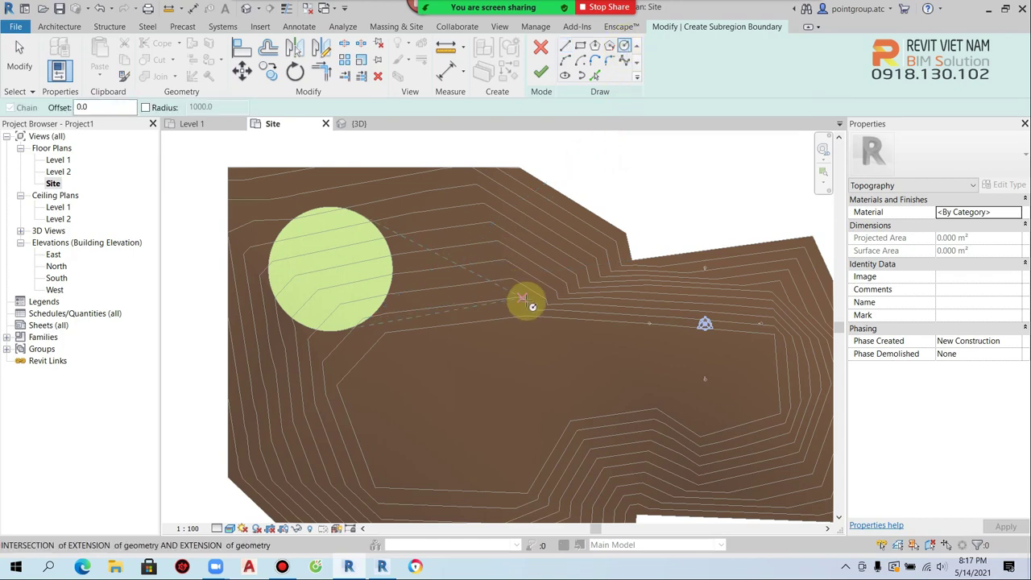
pyautogui.click(491, 266)
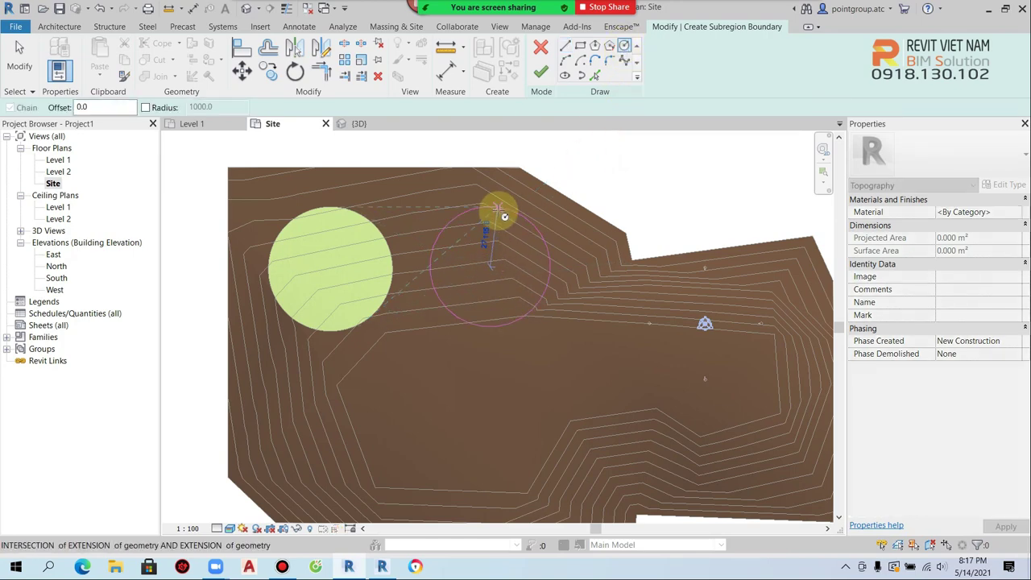
pyautogui.click(497, 208)
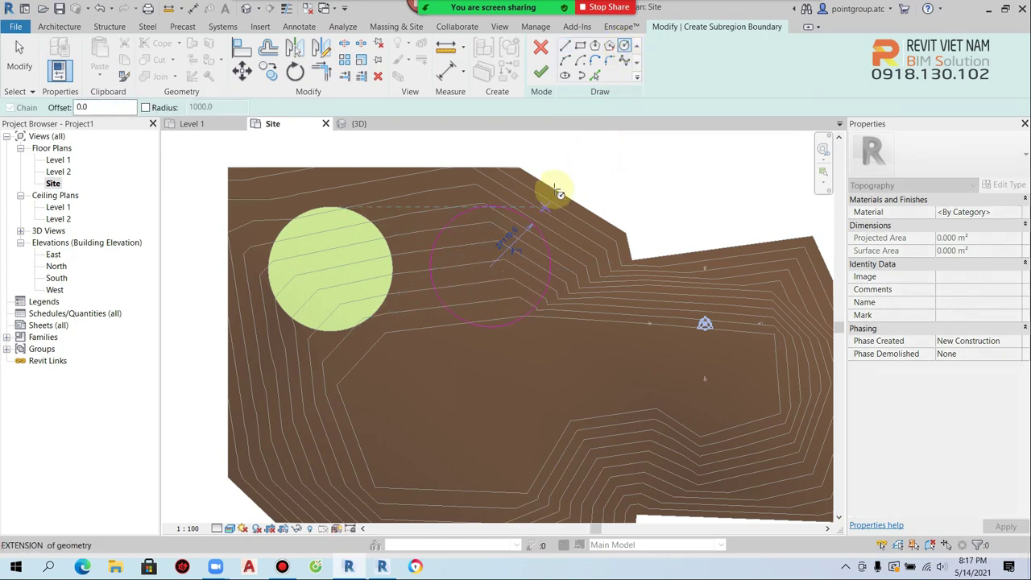
pyautogui.click(541, 71)
pyautogui.click(644, 181)
pyautogui.click(512, 237)
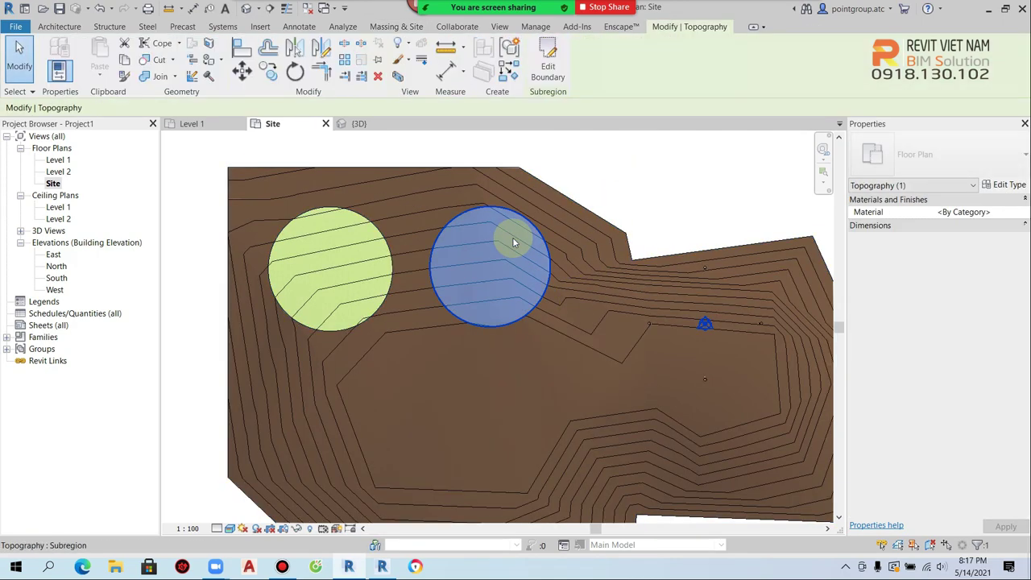
# Step: Duplicate the Mta- Vuon rau material as Mta- Vuon chuoi for the new circle
pyautogui.click(1014, 212)
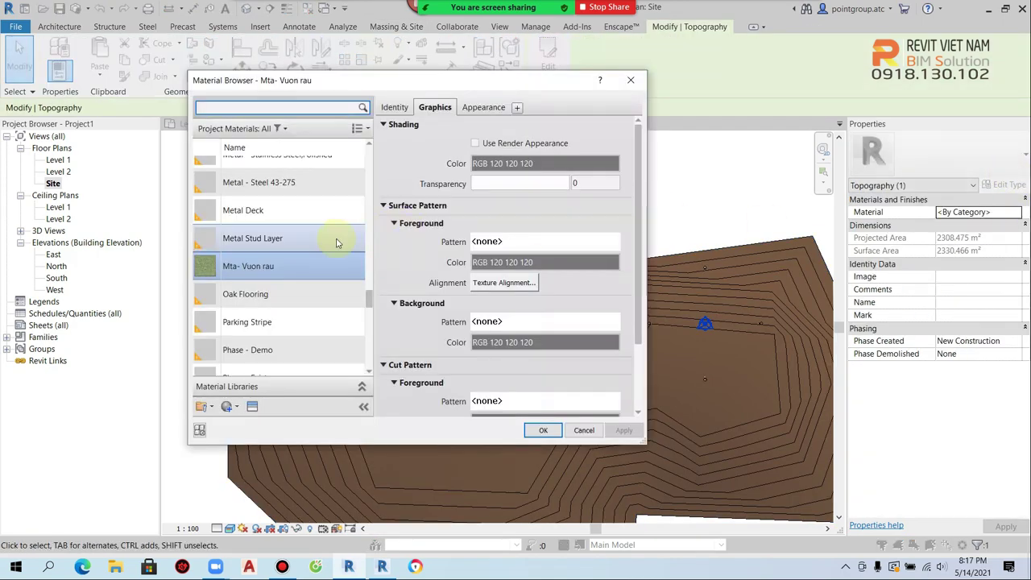
pyautogui.rightClick(261, 271)
pyautogui.click(297, 293)
pyautogui.write('Mta- Vuon chuoi')
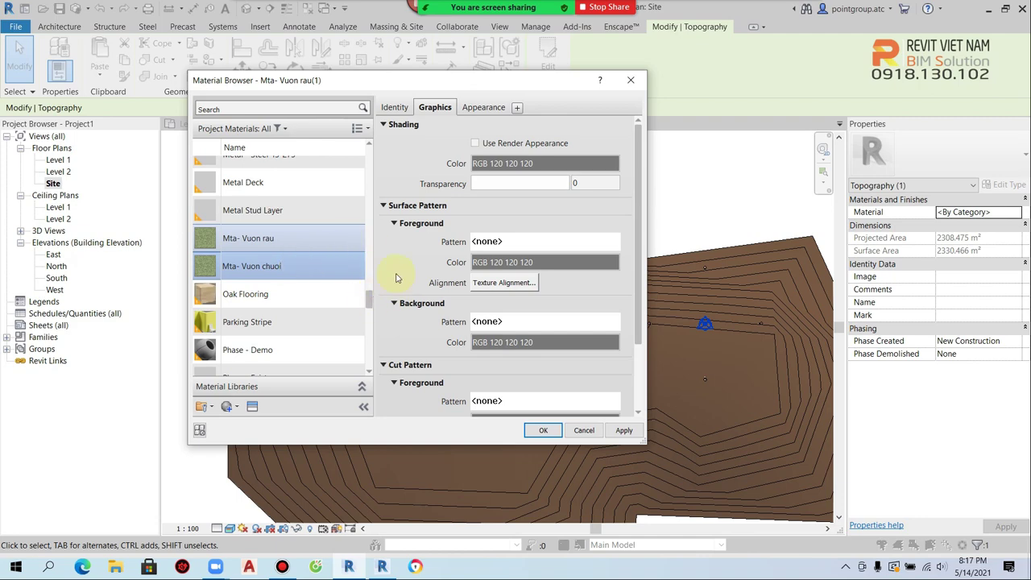
# Step: Replace its appearance with Sitework > Grass - Raw Field and confirm the material
pyautogui.click(253, 407)
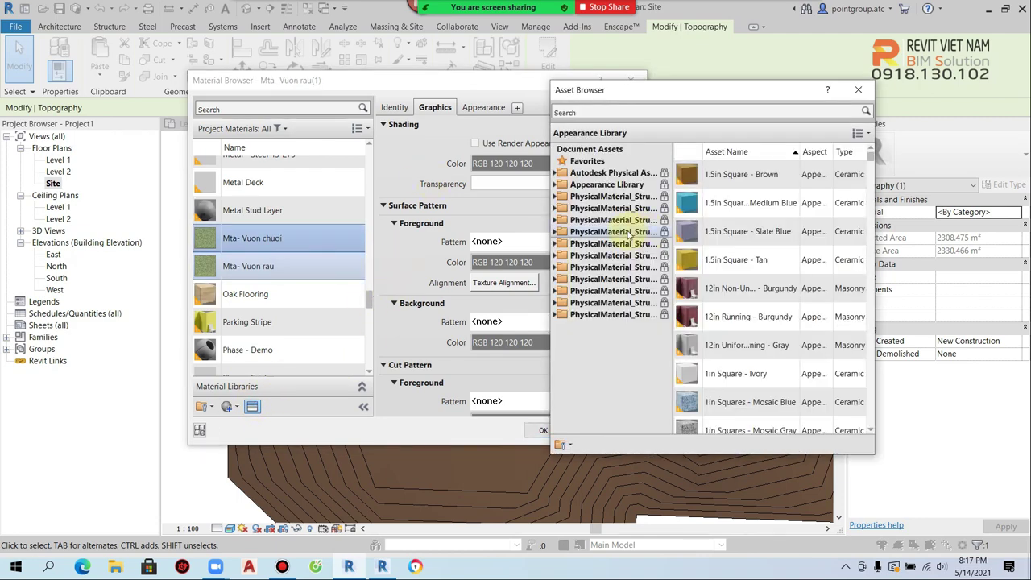
pyautogui.click(554, 184)
pyautogui.scroll(-3, 614, 318)
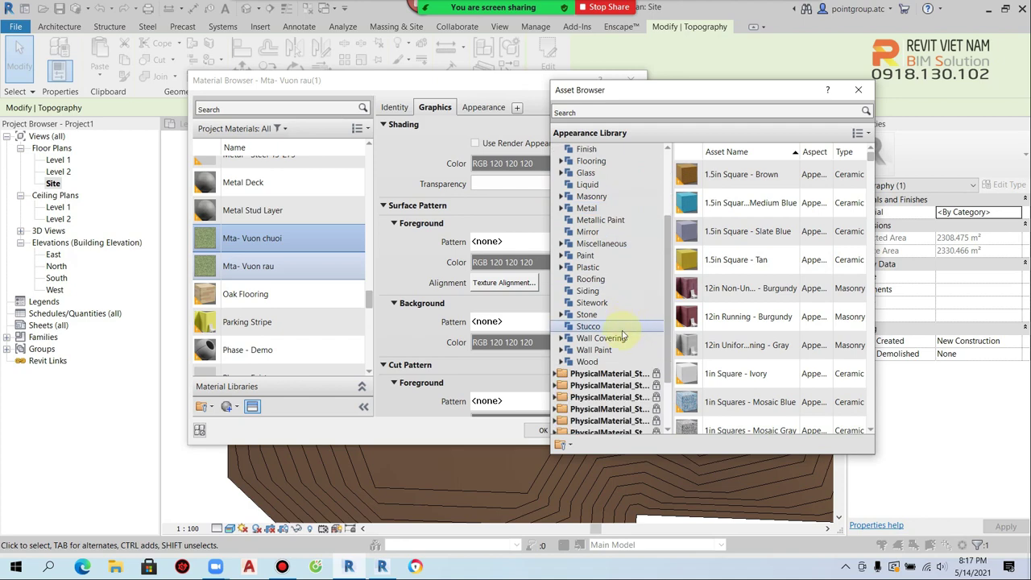
pyautogui.click(615, 308)
pyautogui.scroll(-3, 760, 334)
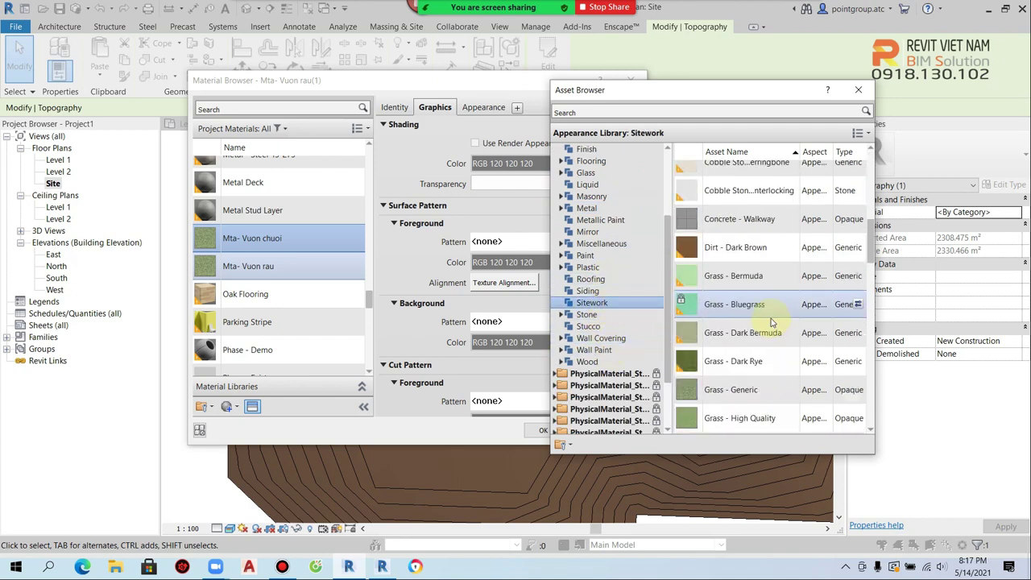
pyautogui.scroll(-3, 765, 337)
pyautogui.scroll(-2, 774, 340)
pyautogui.scroll(-1, 777, 342)
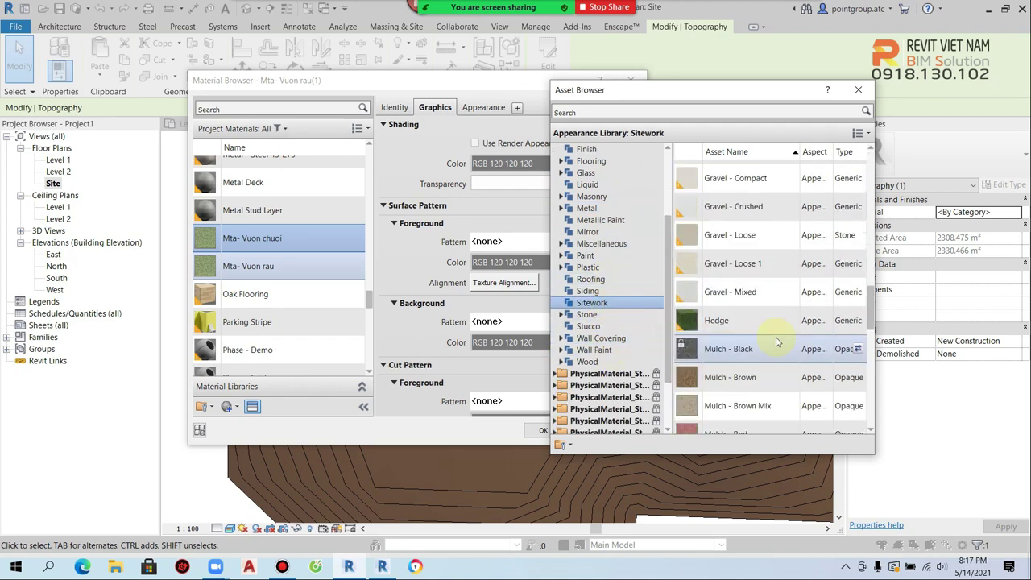
pyautogui.scroll(2, 778, 342)
pyautogui.scroll(2, 805, 250)
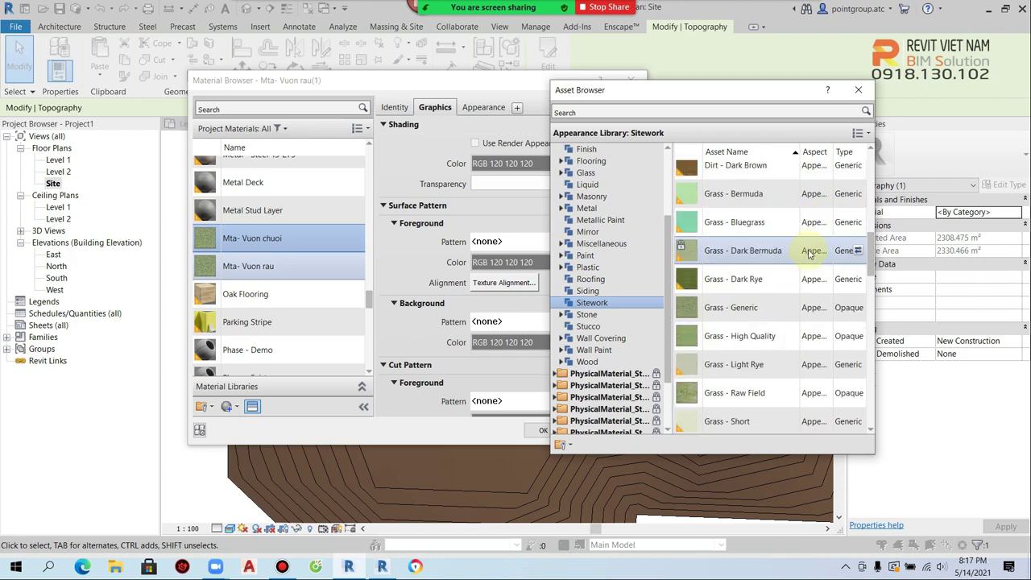
pyautogui.scroll(-1, 809, 311)
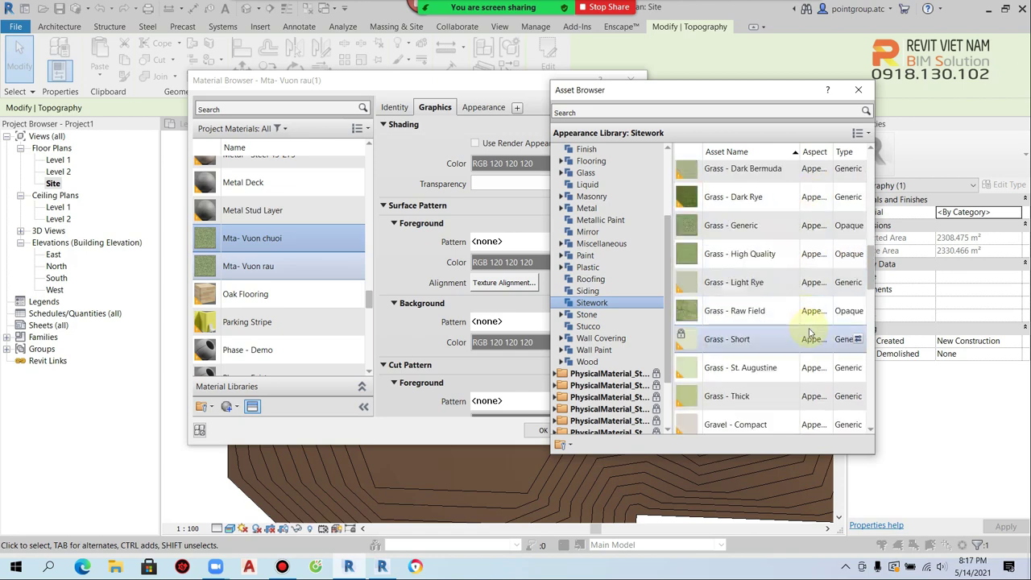
pyautogui.scroll(-1, 810, 339)
pyautogui.scroll(-3, 810, 337)
pyautogui.scroll(2, 812, 340)
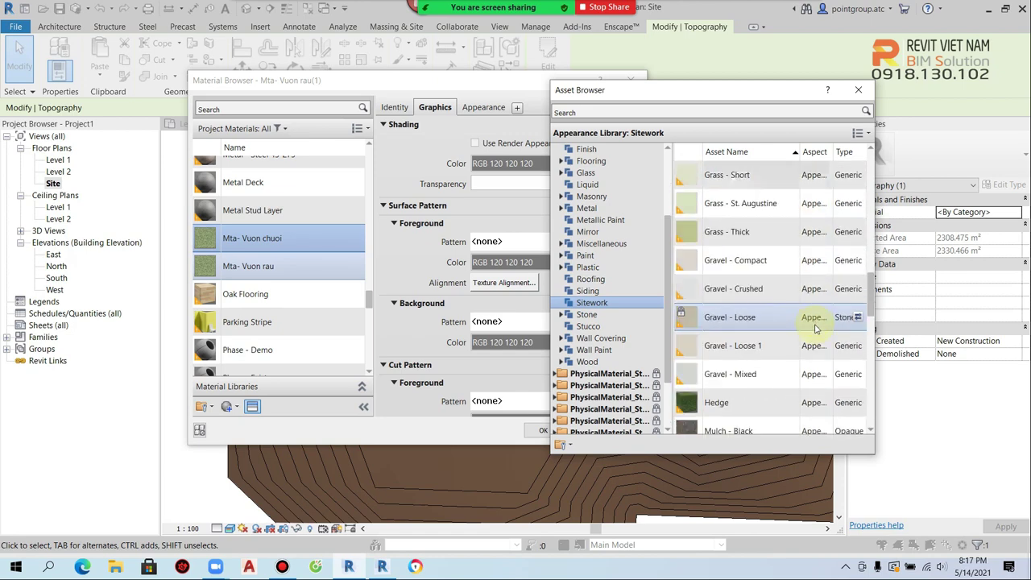
pyautogui.scroll(1, 812, 342)
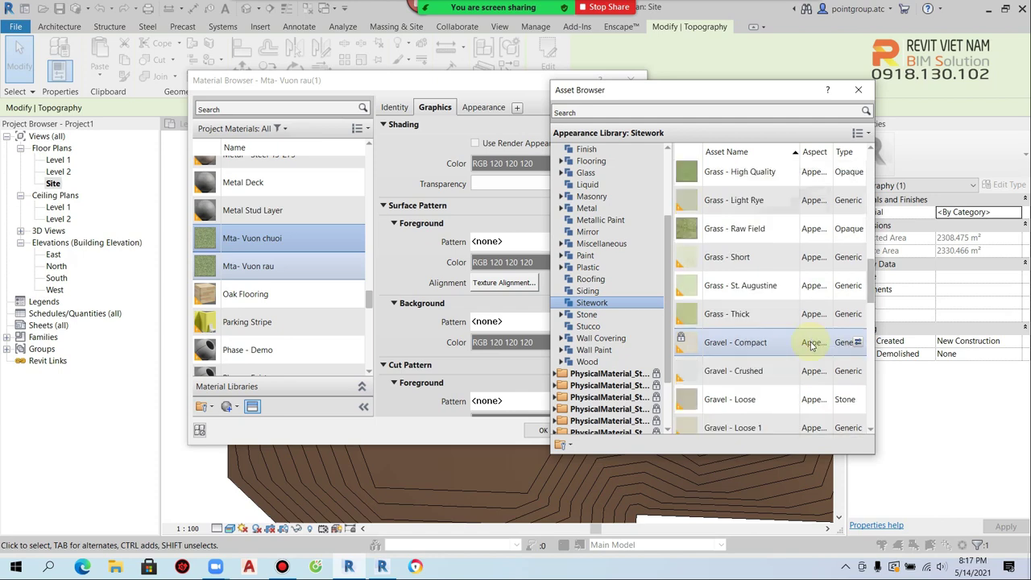
pyautogui.click(858, 229)
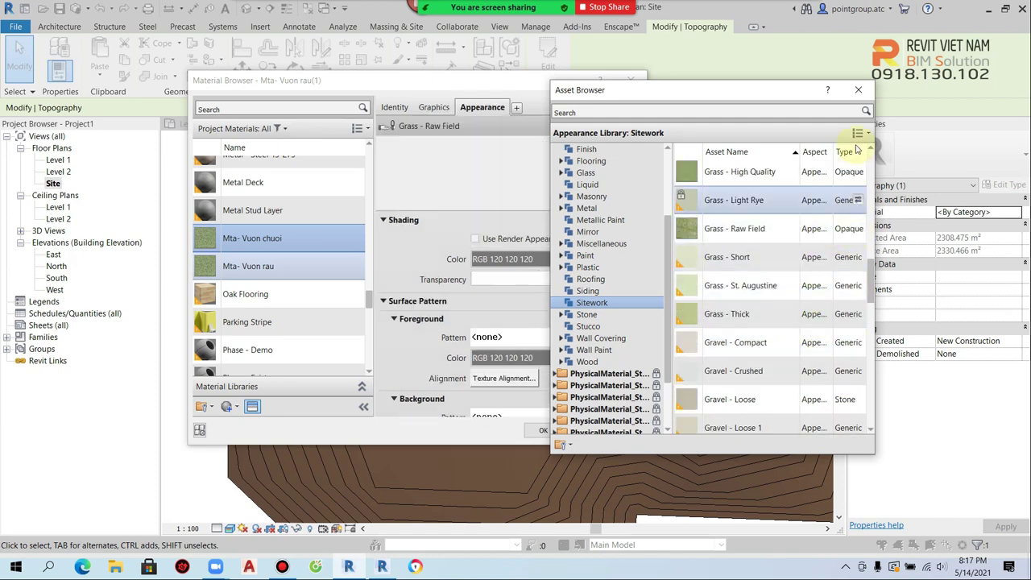
pyautogui.click(858, 89)
pyautogui.click(535, 430)
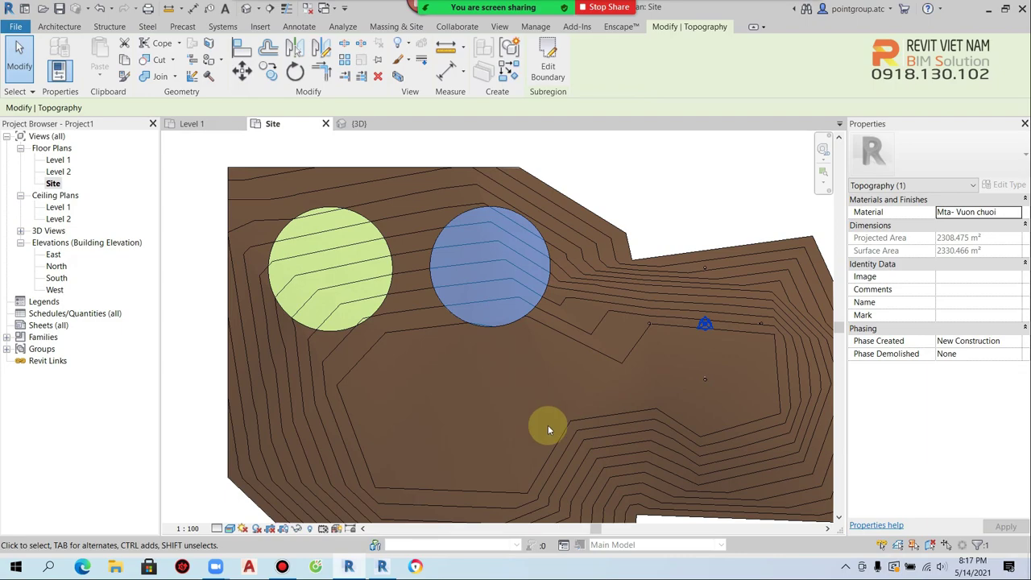
pyautogui.click(666, 198)
# Step: Zoom in to check both grass circles, recentre the site, and start a path Subregion
pyautogui.scroll(5, 460, 299)
pyautogui.scroll(3, 460, 349)
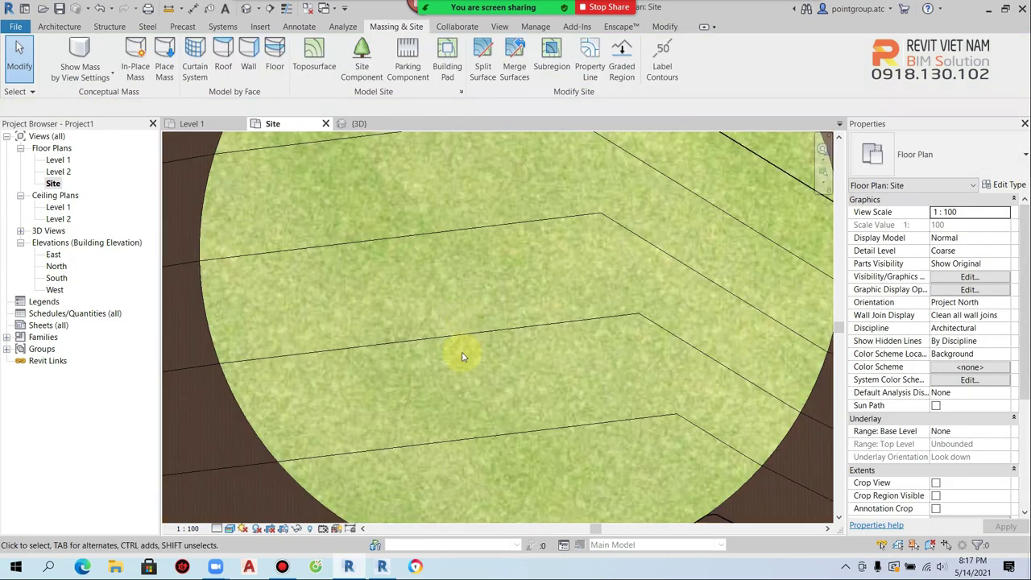
pyautogui.scroll(3, 456, 375)
pyautogui.scroll(-2, 456, 377)
pyautogui.scroll(-2, 460, 382)
pyautogui.scroll(-2, 483, 374)
pyautogui.scroll(-4, 599, 202)
pyautogui.scroll(1, 505, 290)
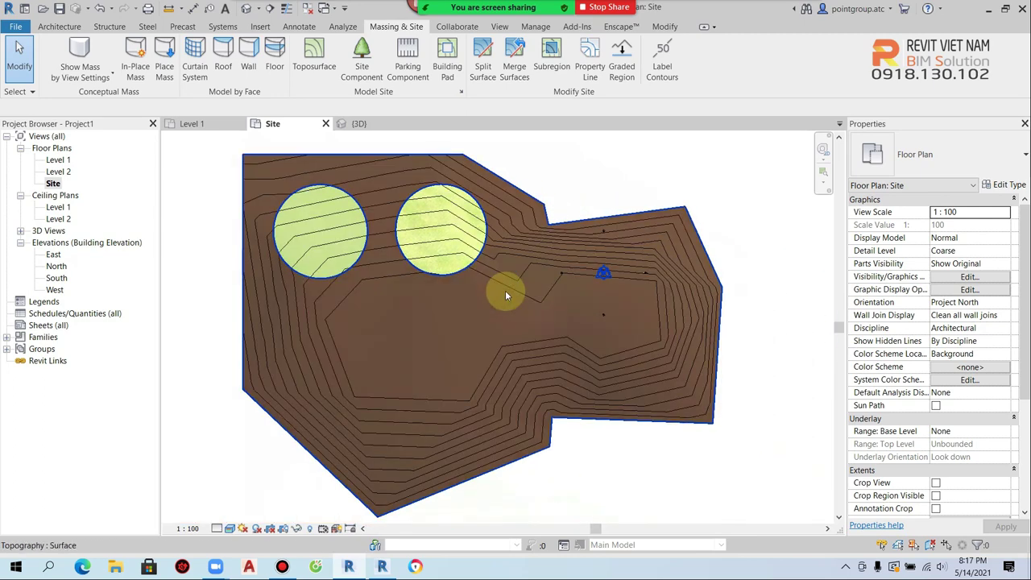
pyautogui.moveTo(505, 290)
pyautogui.mouseDown(button='middle')
pyautogui.moveTo(527, 381)
pyautogui.moveTo(531, 278)
pyautogui.mouseUp(button='middle')
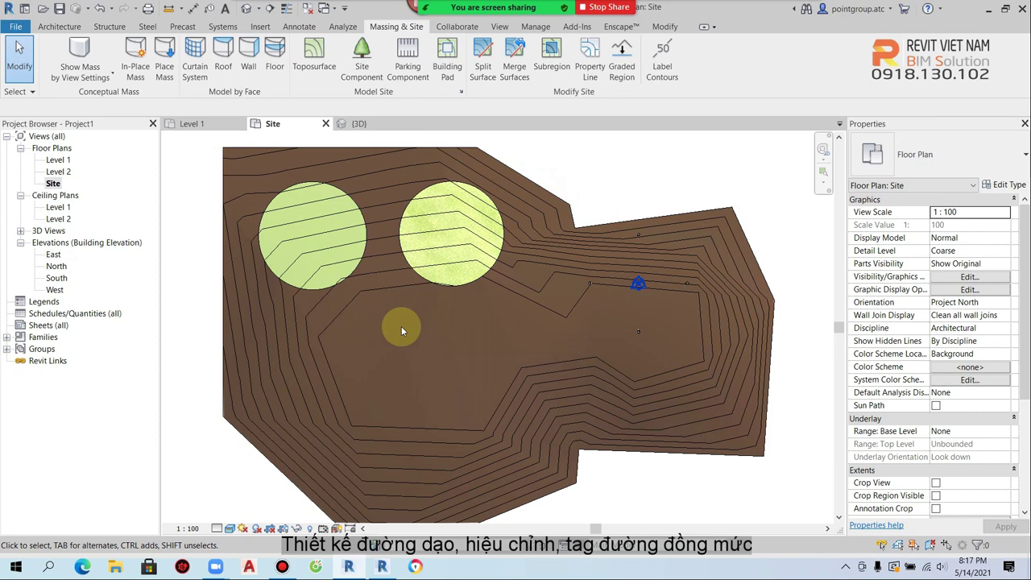
pyautogui.click(551, 56)
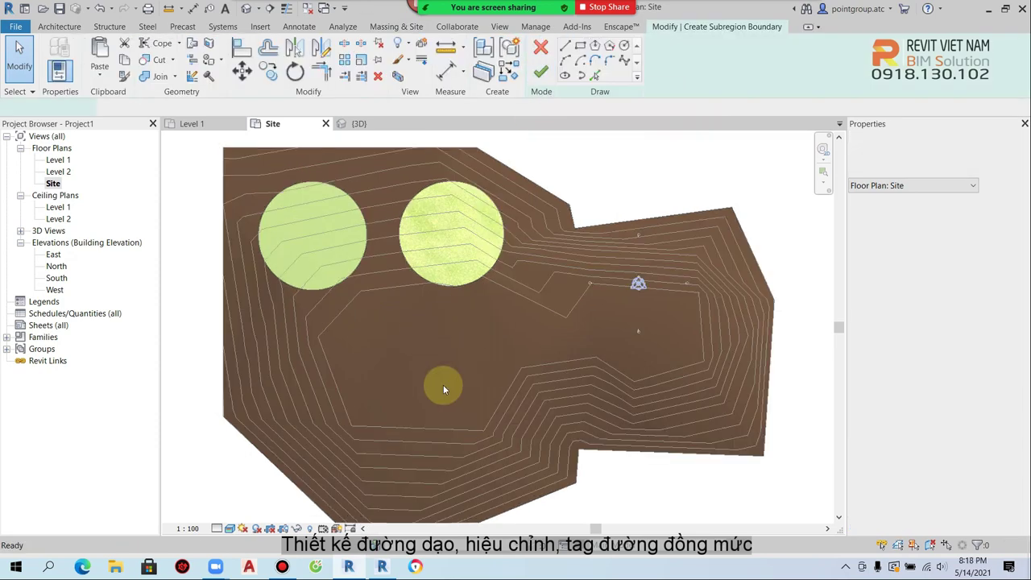
# Step: Outline a narrow winding path from below the left grass circle to the lower site edge and finish
pyautogui.scroll(2, 441, 371)
pyautogui.scroll(5, 390, 435)
pyautogui.click(345, 402)
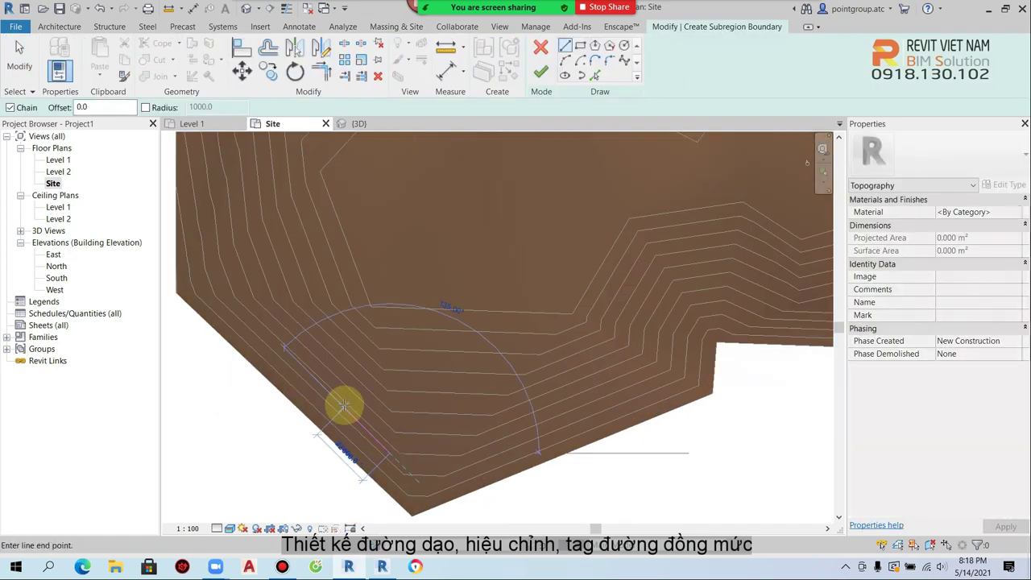
pyautogui.moveTo(279, 204); pyautogui.dragTo(288, 302, button='middle')
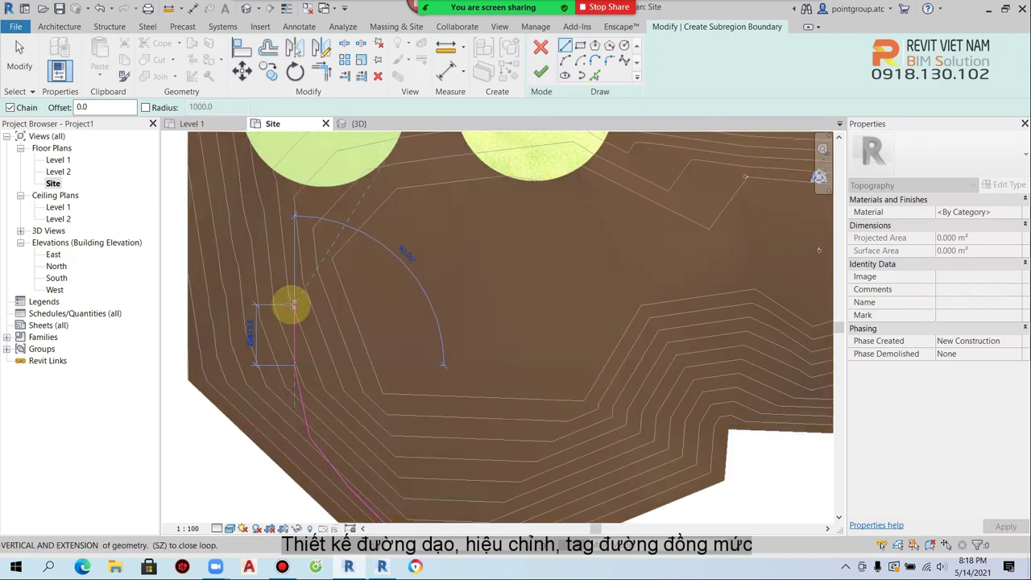
pyautogui.click(284, 230)
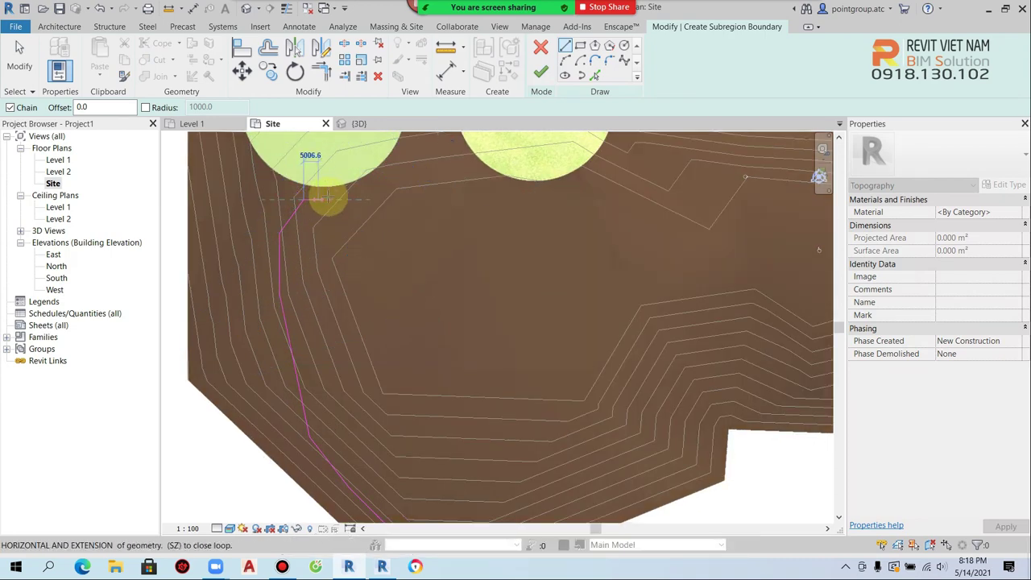
pyautogui.click(330, 199)
pyautogui.click(311, 236)
pyautogui.click(312, 294)
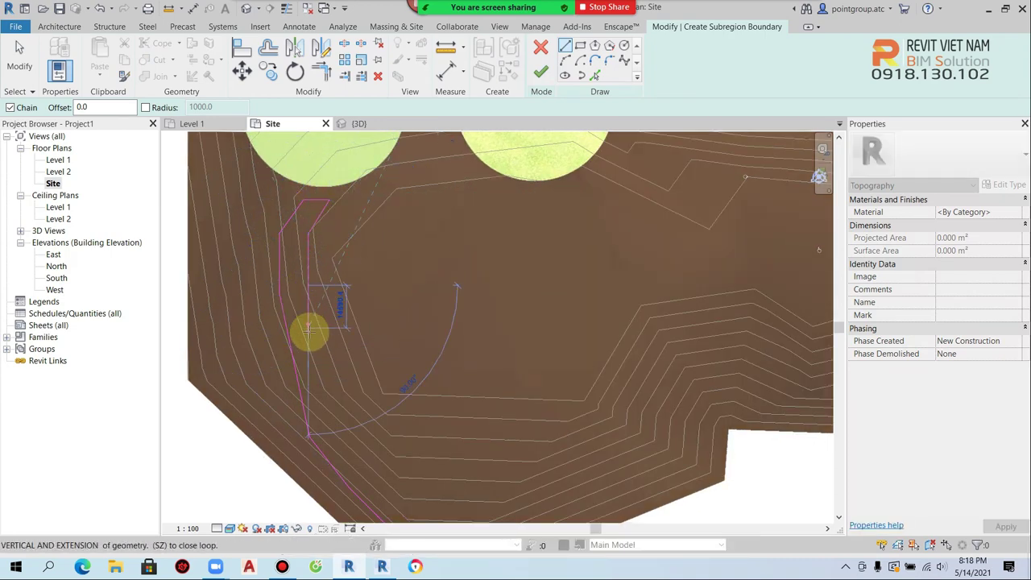
pyautogui.moveTo(362, 451); pyautogui.dragTo(345, 385, button='middle')
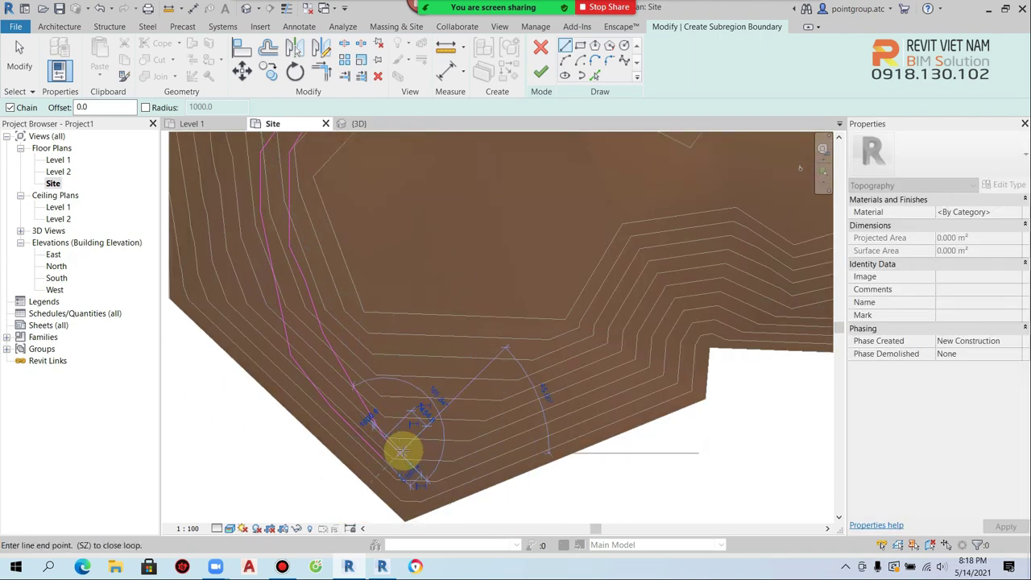
pyautogui.click(390, 452)
pyautogui.scroll(3, 380, 466)
pyautogui.scroll(-2, 379, 444)
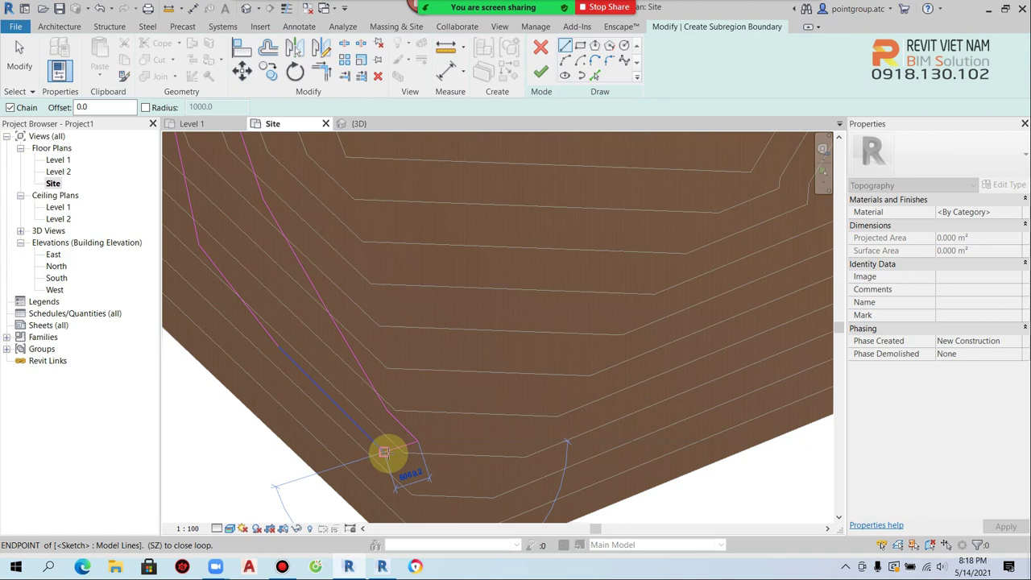
pyautogui.click(540, 72)
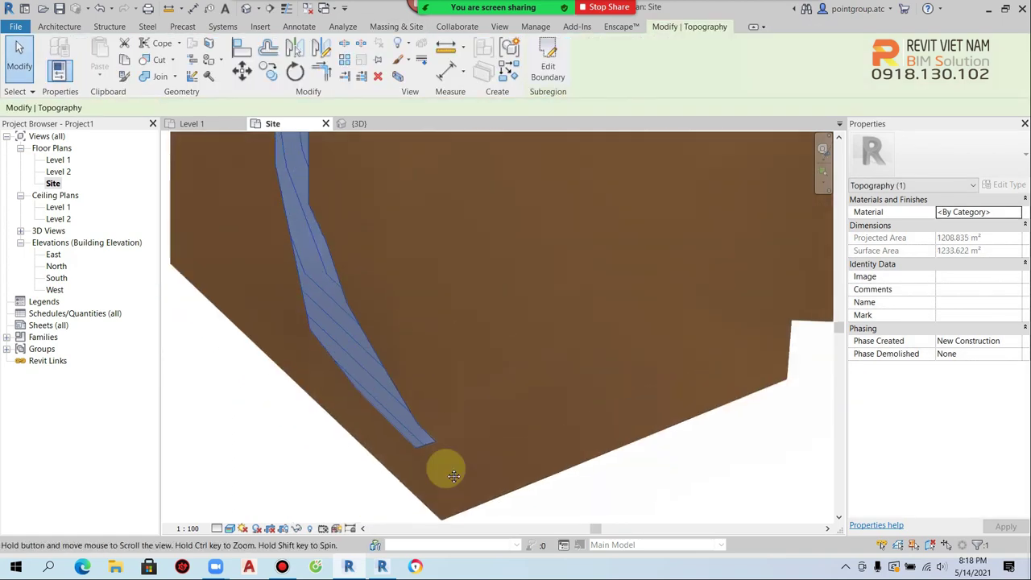
# Step: Select the path subregion, duplicate Mta- Vuon rau as Mta- Duong dao, and open the Asset Browser
pyautogui.click(336, 295)
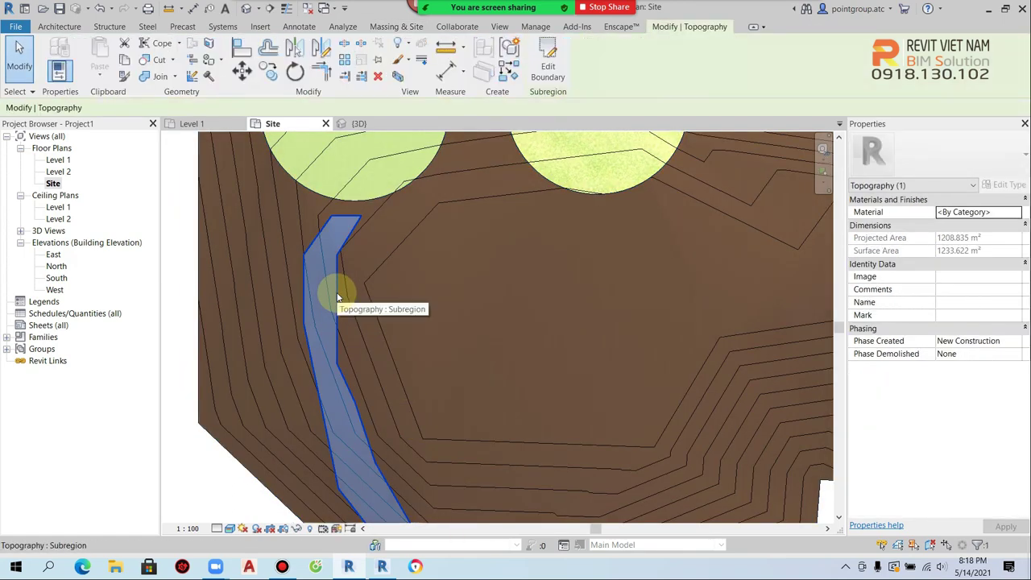
pyautogui.click(1018, 212)
pyautogui.rightClick(275, 297)
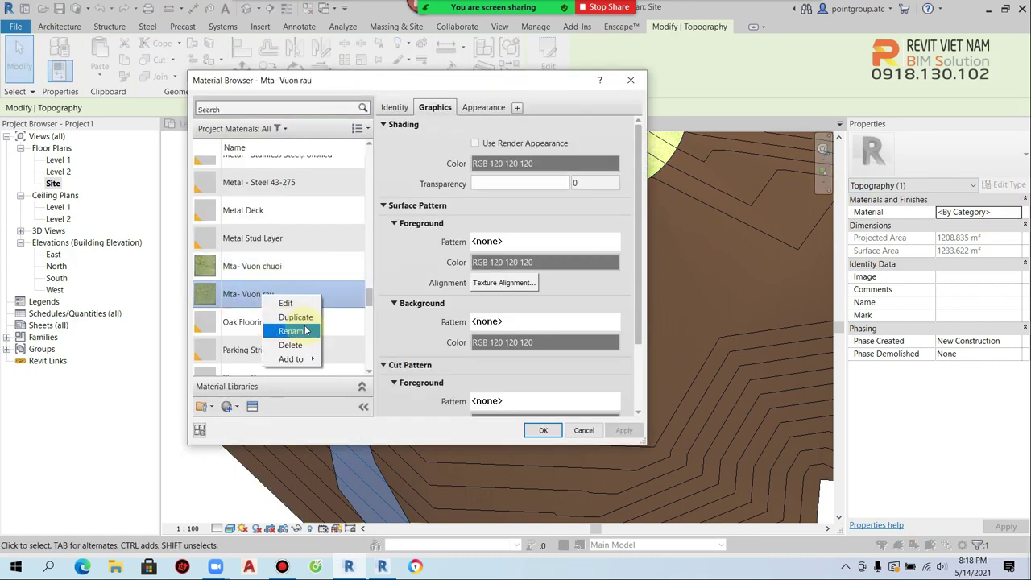
pyautogui.click(307, 320)
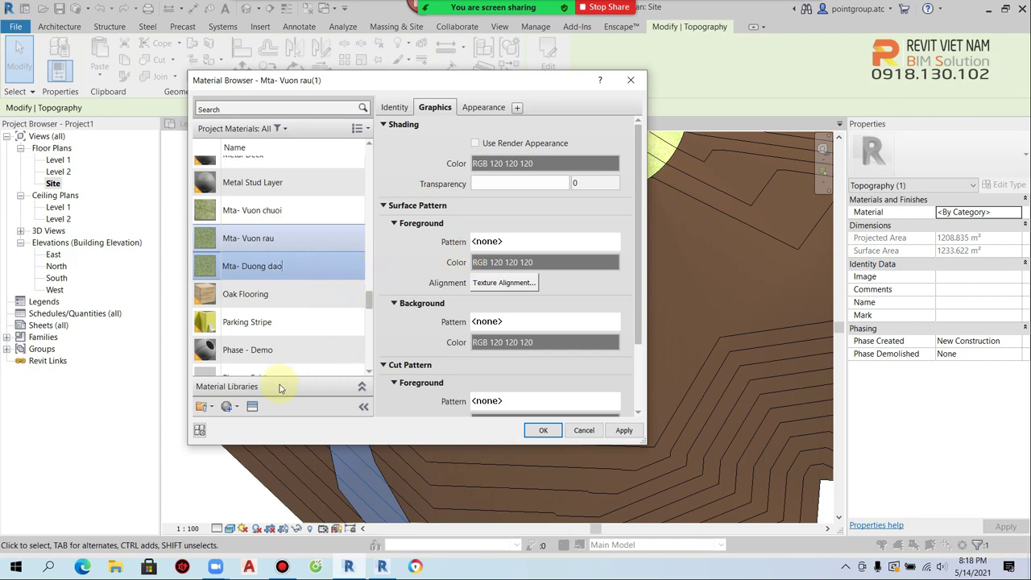
pyautogui.click(253, 406)
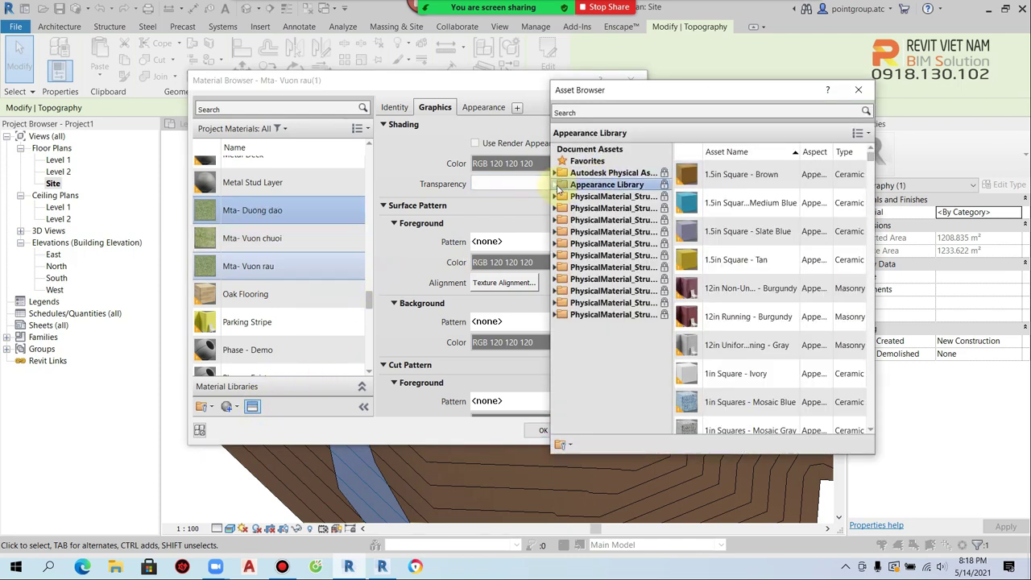
# Step: Apply the Sitework Mulch - Brown Mix appearance to Mta- Duong dao
pyautogui.click(557, 186)
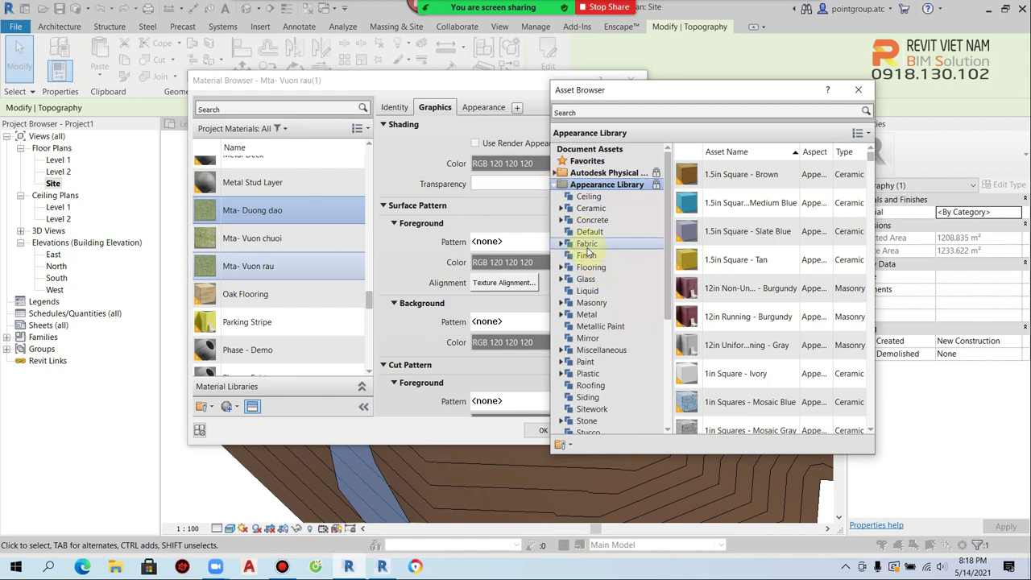
pyautogui.scroll(-2, 602, 318)
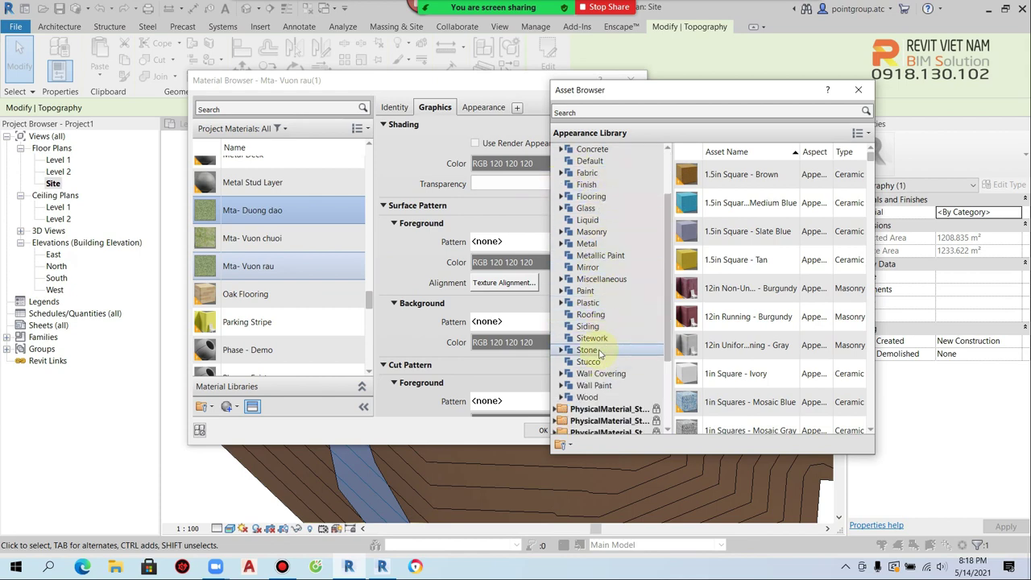
pyautogui.click(592, 337)
pyautogui.scroll(-2, 691, 379)
pyautogui.scroll(-1, 714, 377)
pyautogui.scroll(-3, 742, 359)
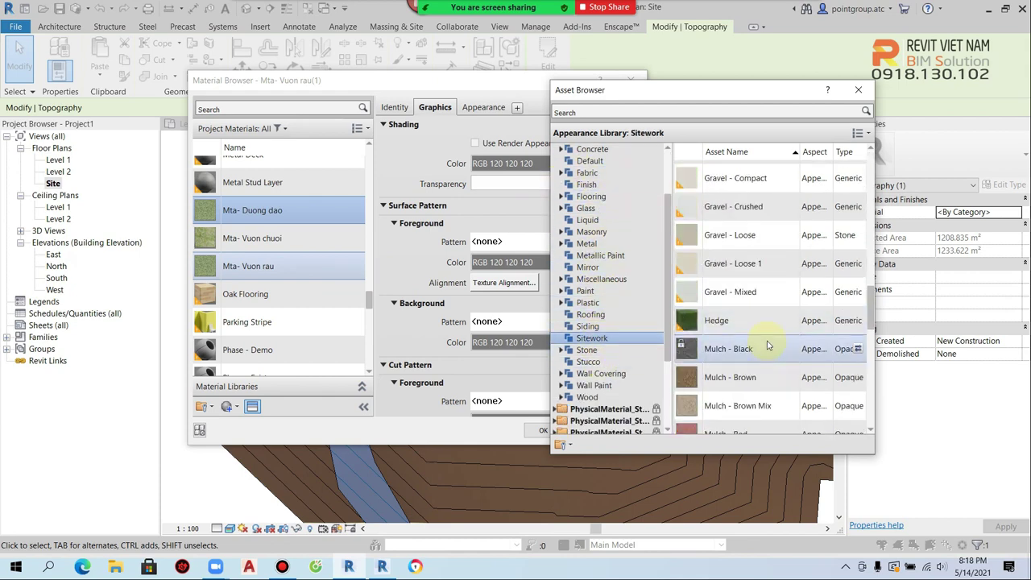
pyautogui.scroll(-3, 770, 351)
pyautogui.scroll(-3, 772, 359)
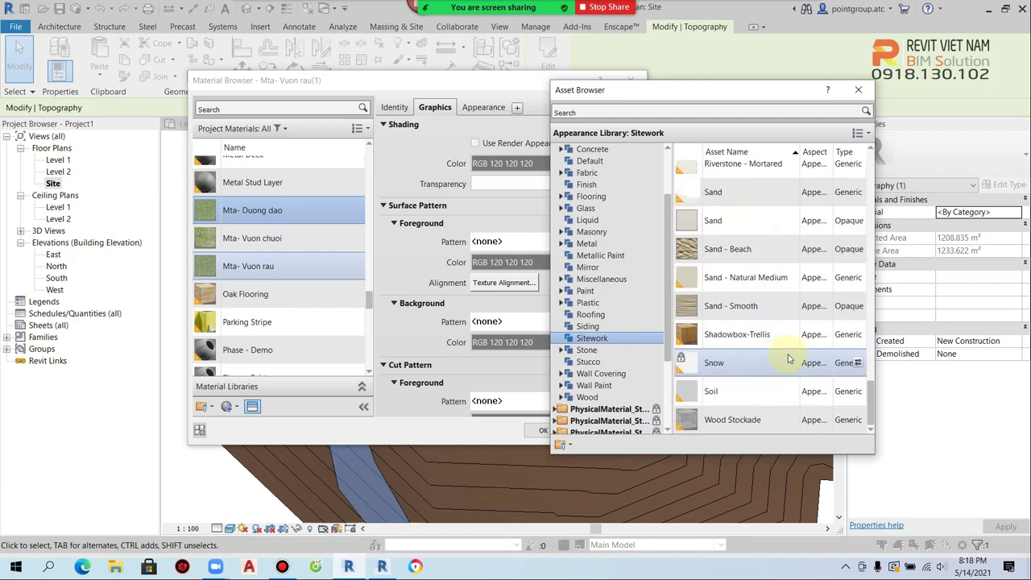
pyautogui.scroll(3, 795, 346)
pyautogui.scroll(5, 794, 306)
pyautogui.scroll(3, 793, 274)
pyautogui.scroll(-2, 792, 303)
pyautogui.scroll(-3, 792, 302)
pyautogui.scroll(-3, 785, 338)
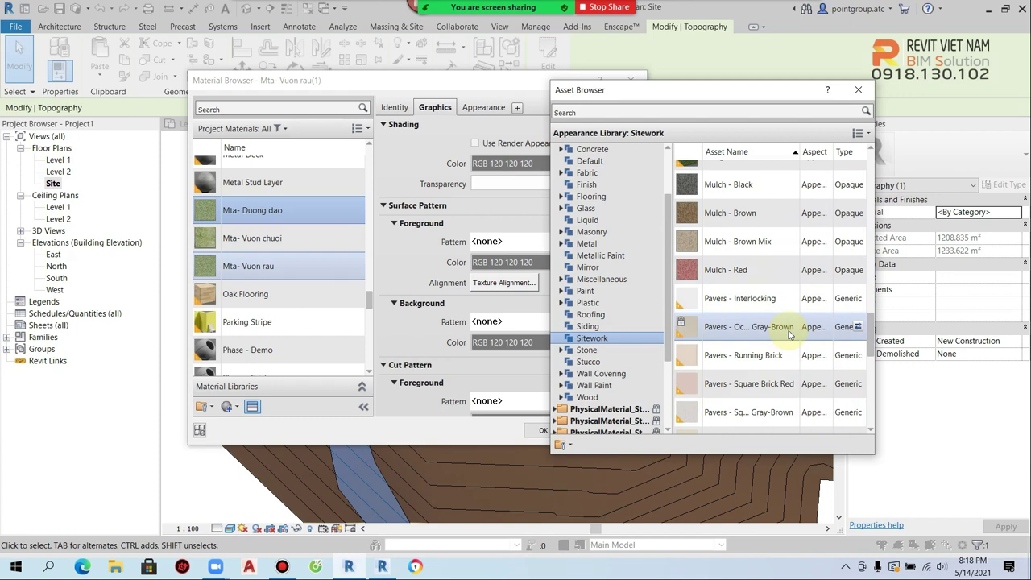
pyautogui.scroll(1, 773, 326)
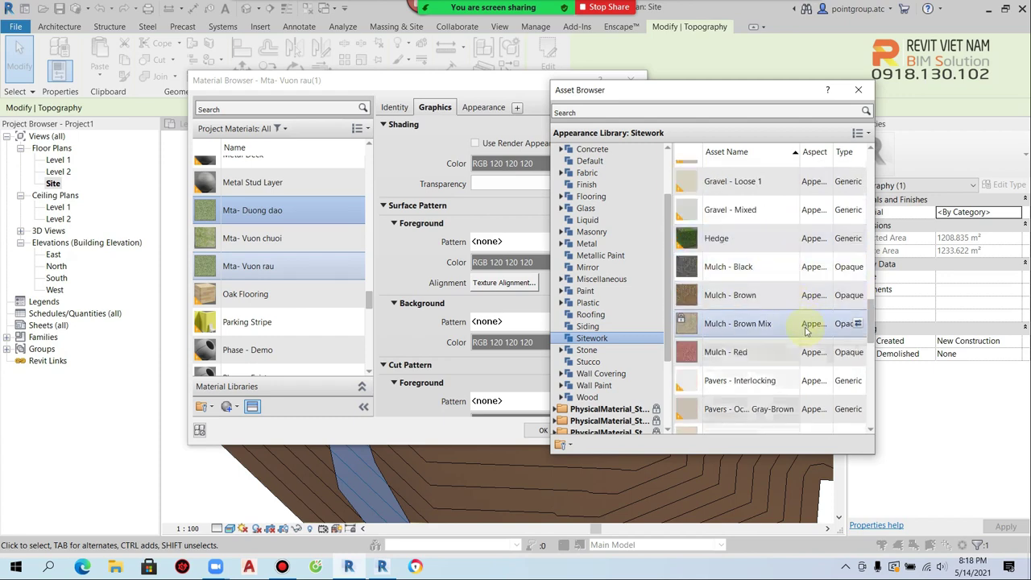
pyautogui.click(858, 324)
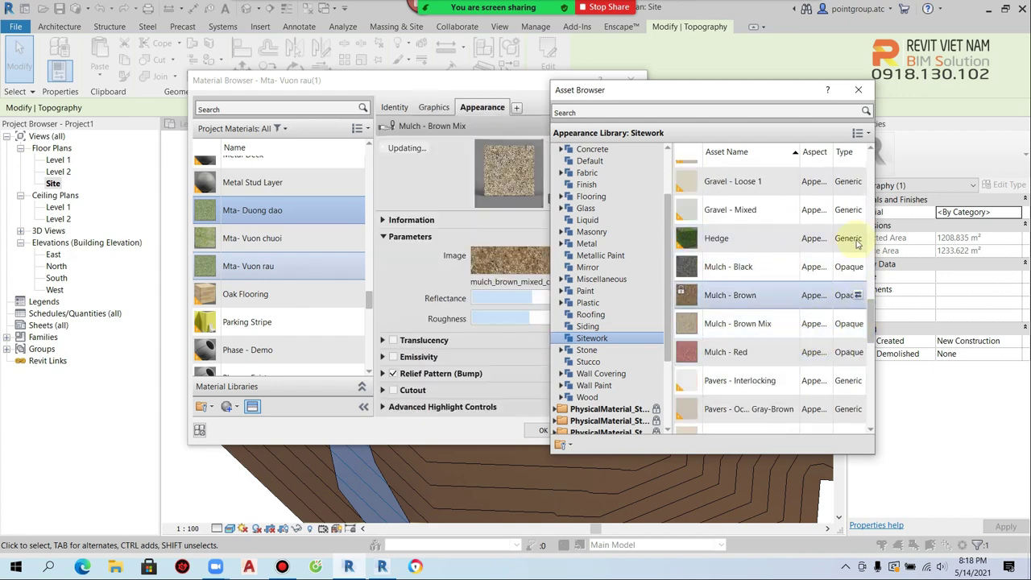
pyautogui.click(859, 90)
# Step: Browse the appearance's image file as thumbnails, then close the picker without changing it
pyautogui.click(553, 286)
pyautogui.click(744, 149)
pyautogui.click(756, 189)
pyautogui.click(740, 128)
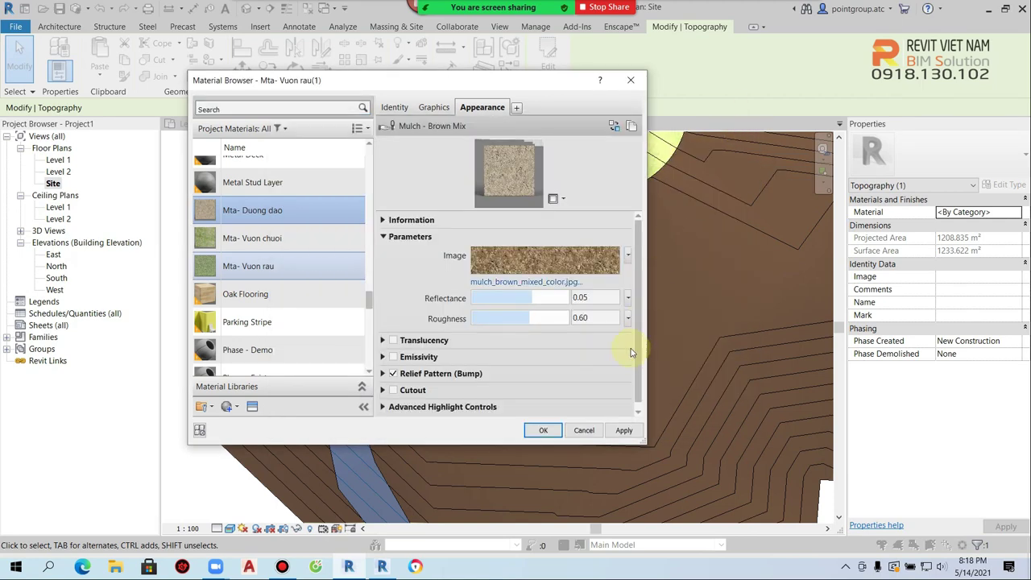
pyautogui.scroll(-10, 282, 323)
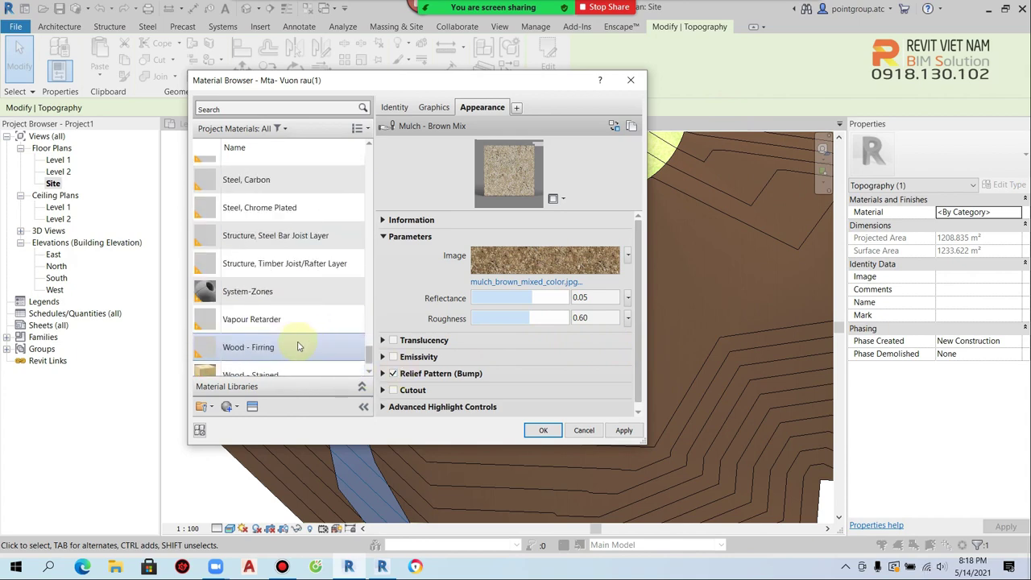
pyautogui.scroll(6, 282, 322)
# Step: Replace the appearance with Cobble Stone - Glazed Multi-color and assign the material to the path
pyautogui.click(252, 406)
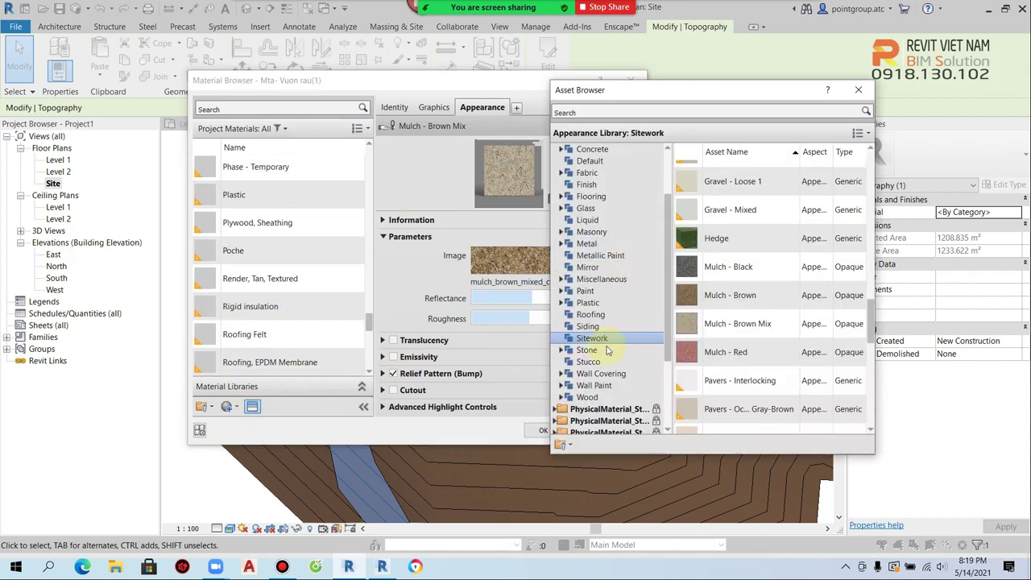
pyautogui.scroll(-3, 834, 326)
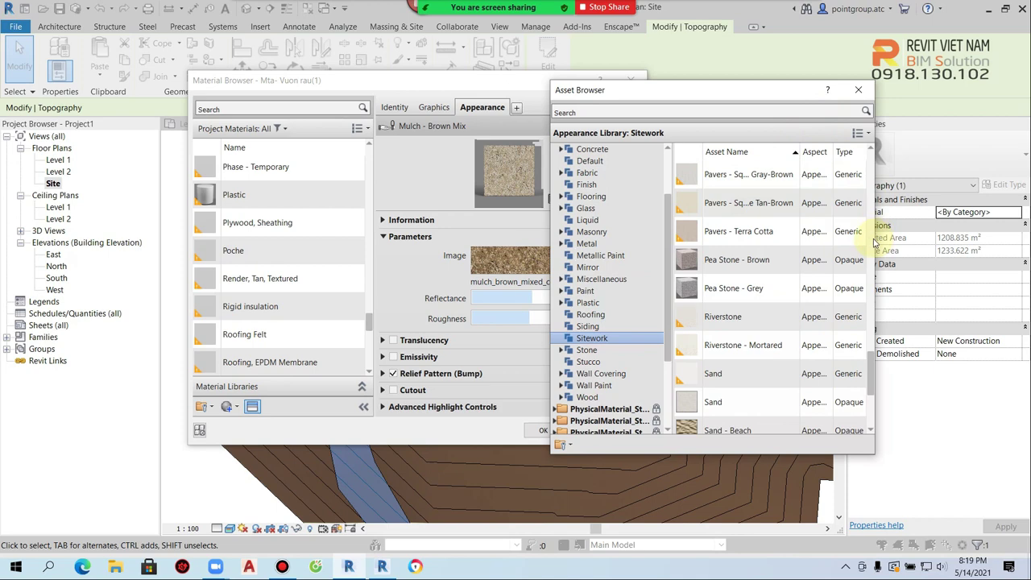
pyautogui.moveTo(874, 236); pyautogui.dragTo(1028, 237)
pyautogui.scroll(-2, 821, 301)
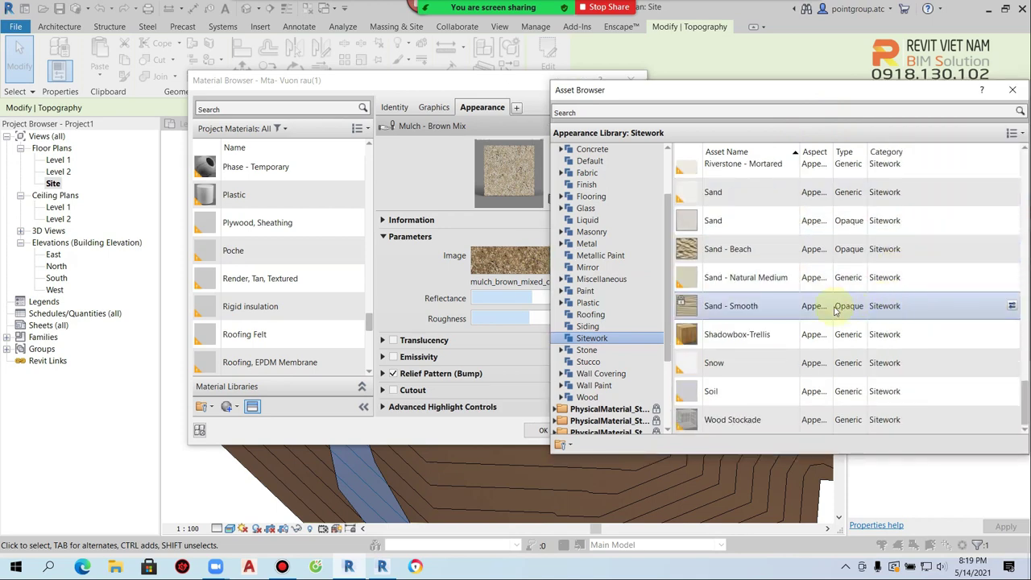
pyautogui.scroll(5, 763, 339)
pyautogui.scroll(2, 764, 326)
pyautogui.scroll(3, 764, 326)
pyautogui.scroll(2, 763, 325)
pyautogui.scroll(1, 764, 322)
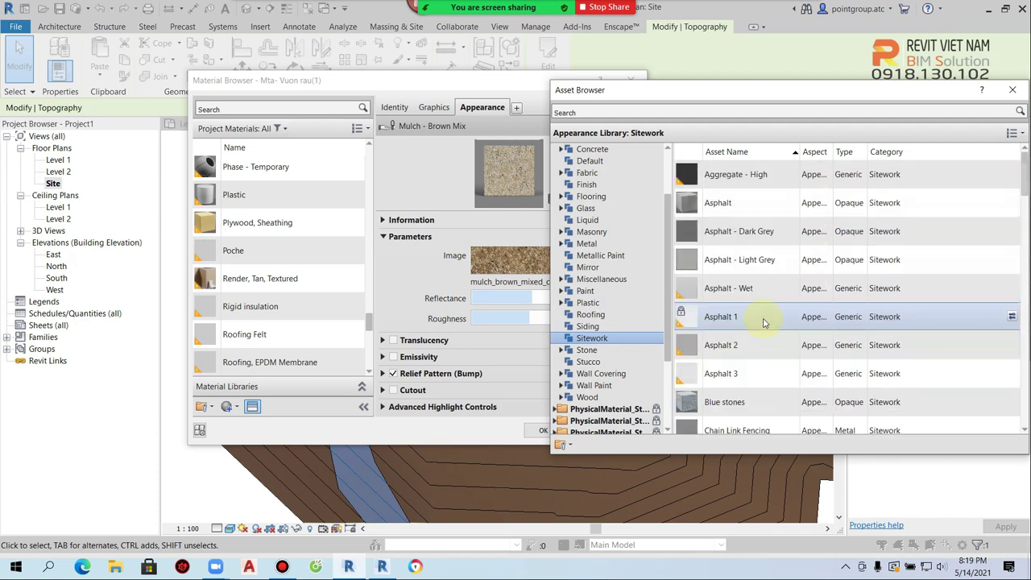
pyautogui.scroll(-3, 713, 322)
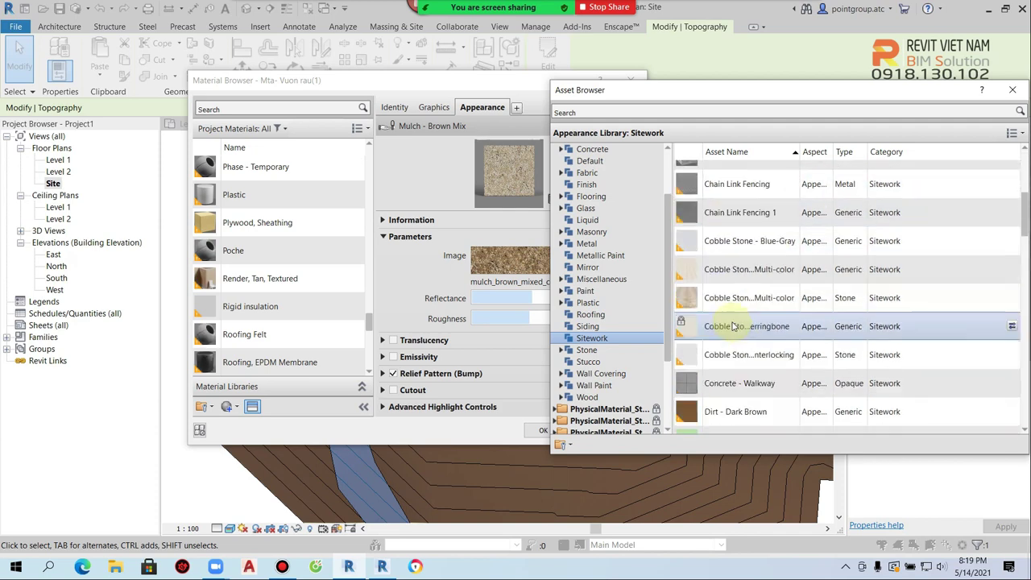
pyautogui.scroll(-1, 737, 334)
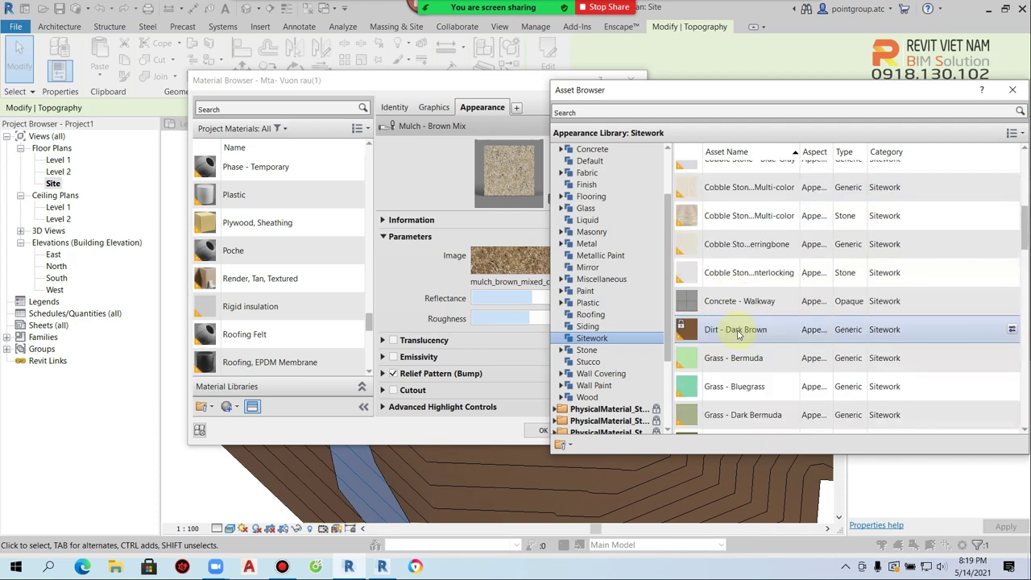
pyautogui.click(1011, 218)
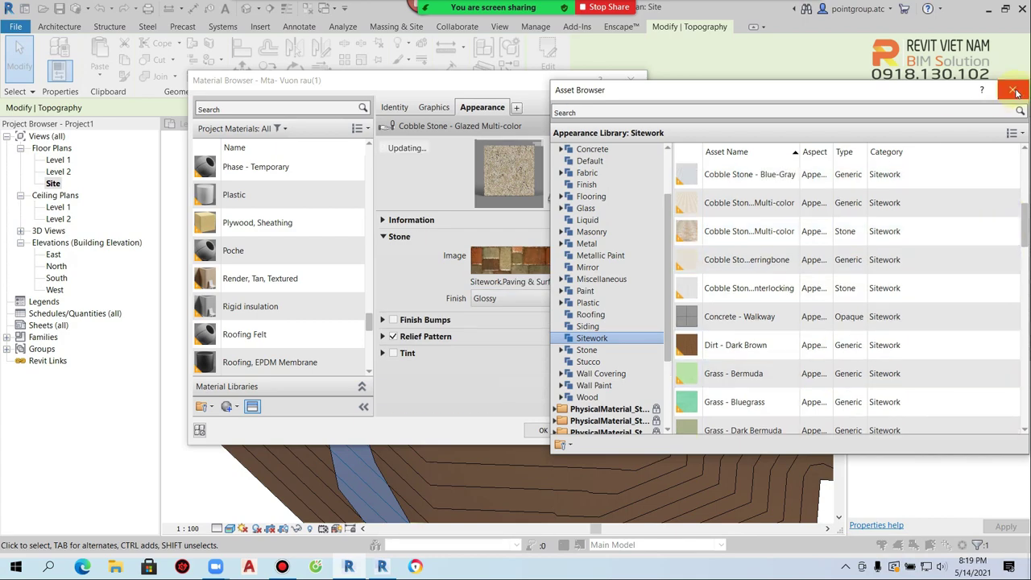
pyautogui.click(1014, 90)
pyautogui.click(606, 363)
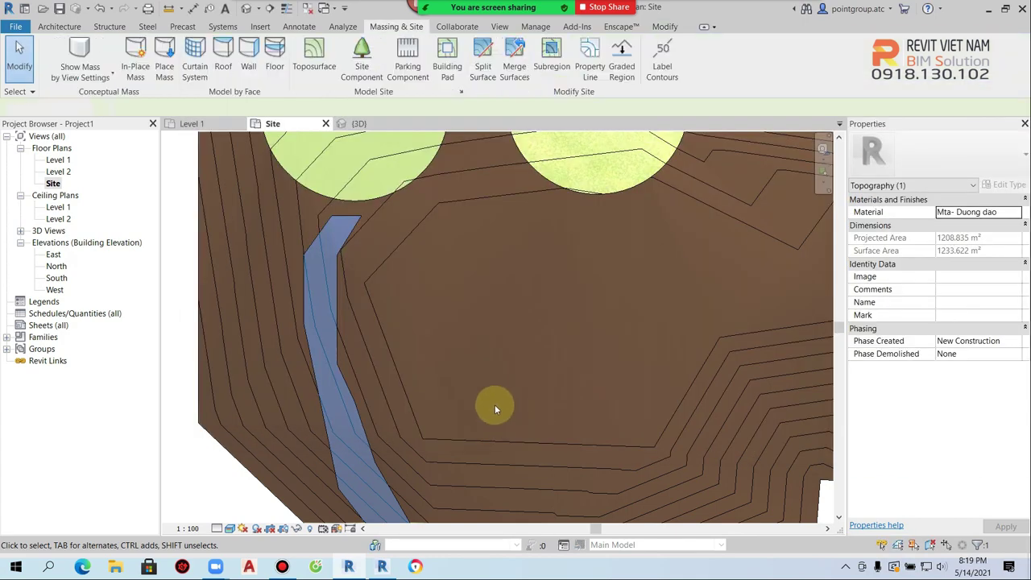
pyautogui.press('Escape')
pyautogui.scroll(3, 354, 338)
pyautogui.scroll(3, 315, 347)
pyautogui.moveTo(202, 356); pyautogui.dragTo(531, 367, button='middle')
pyautogui.scroll(-2, 534, 371)
pyautogui.scroll(-2, 534, 370)
pyautogui.scroll(-2, 533, 367)
pyautogui.scroll(-2, 532, 359)
pyautogui.scroll(-2, 531, 358)
pyautogui.scroll(-2, 488, 358)
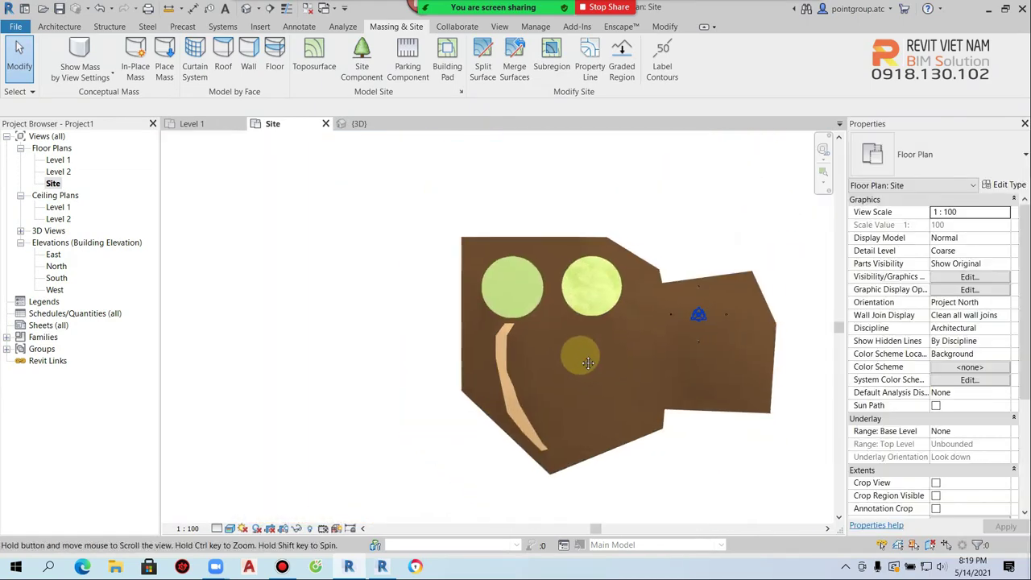
pyautogui.scroll(1, 615, 374)
pyautogui.moveTo(616, 374); pyautogui.dragTo(605, 374, button='middle')
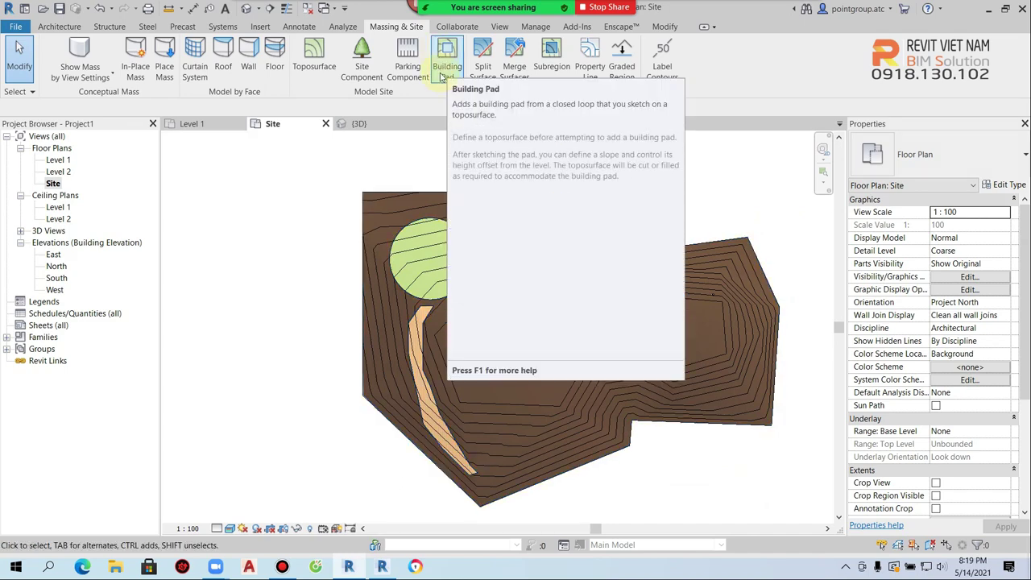
pyautogui.scroll(2, 497, 299)
pyautogui.moveTo(497, 302); pyautogui.dragTo(452, 320, button='middle')
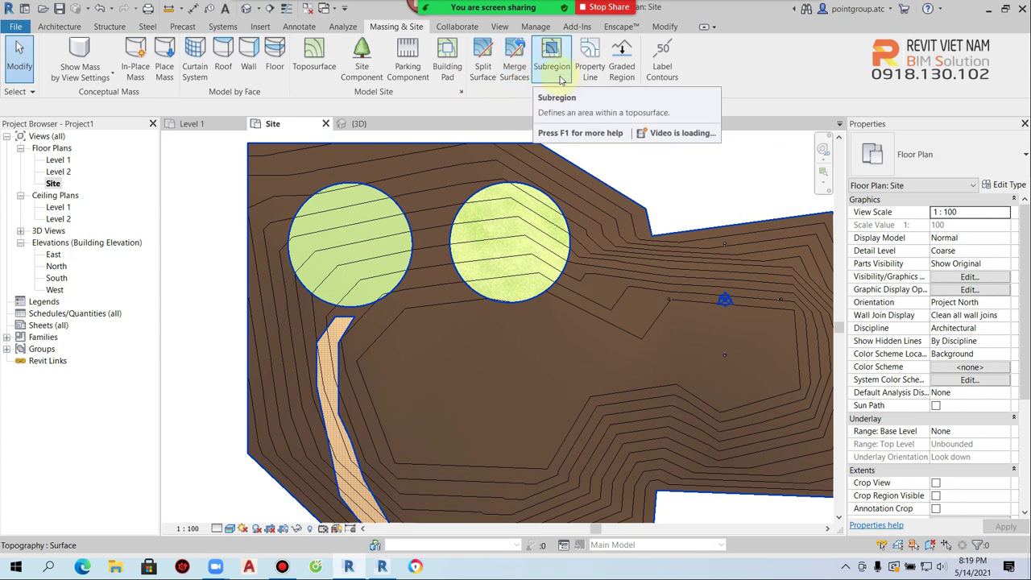
pyautogui.click(450, 313)
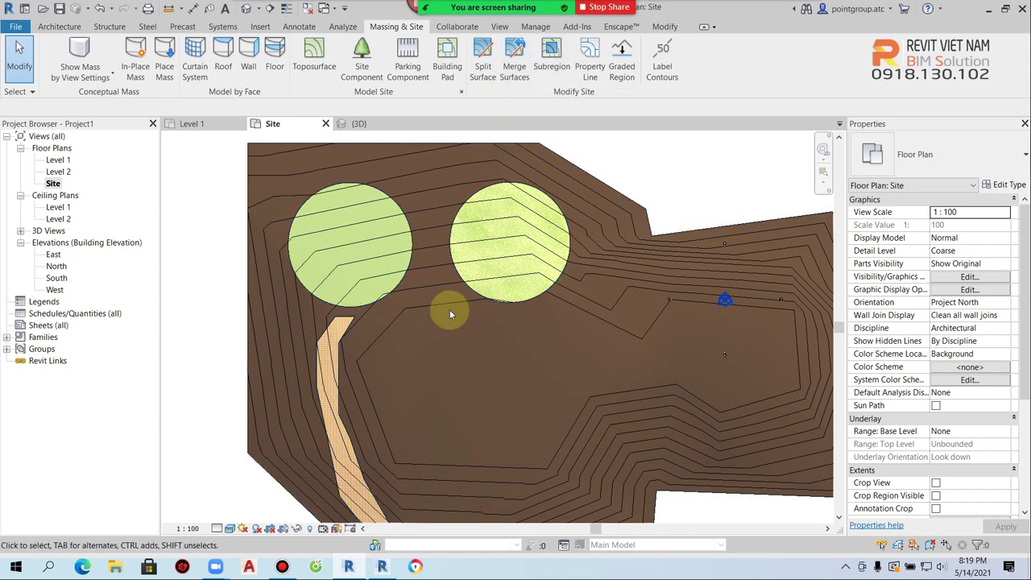
pyautogui.click(593, 72)
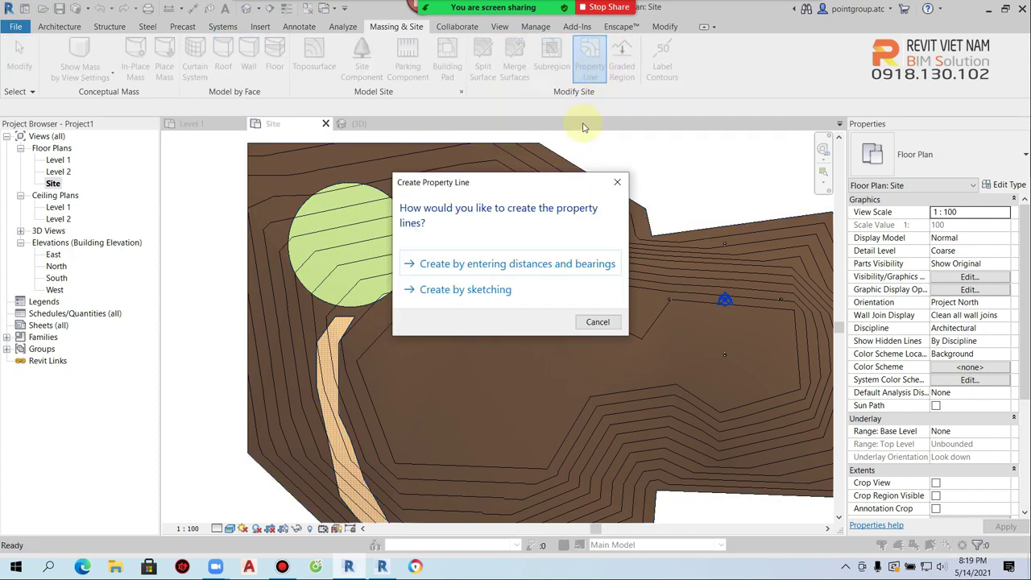
# Step: Sketch the property line's first corners from left of the path, up and diagonally across the top
pyautogui.click(480, 298)
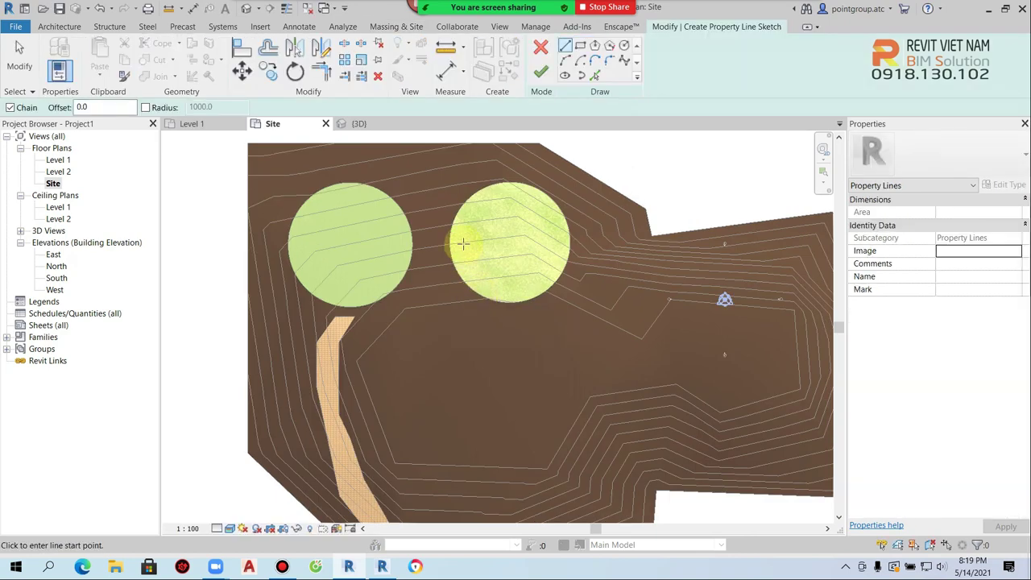
pyautogui.scroll(-2, 475, 290)
pyautogui.scroll(1, 384, 424)
pyautogui.moveTo(384, 423); pyautogui.dragTo(368, 454, button='middle')
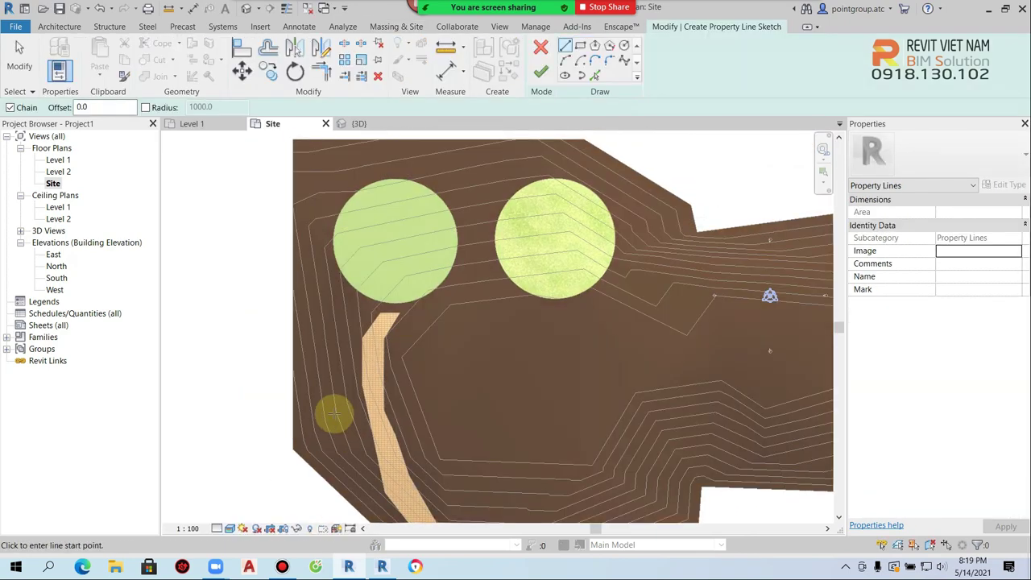
pyautogui.click(333, 420)
pyautogui.click(322, 202)
pyautogui.click(409, 160)
pyautogui.click(682, 300)
# Step: Add the right, bottom and lower-left corners, close the loop at the left edge, and finish
pyautogui.moveTo(683, 299); pyautogui.dragTo(530, 316, button='middle')
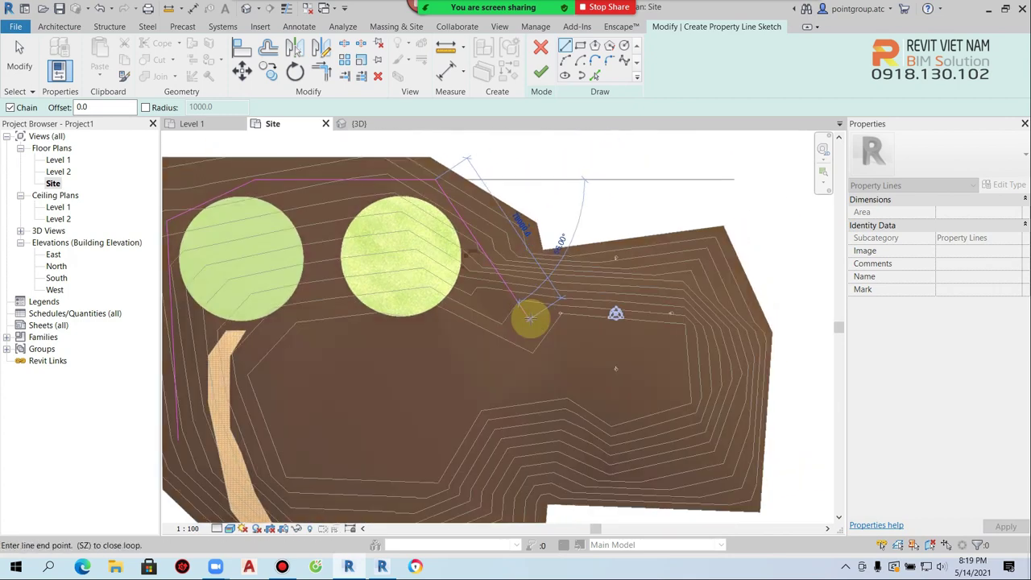
pyautogui.click(715, 313)
pyautogui.click(715, 480)
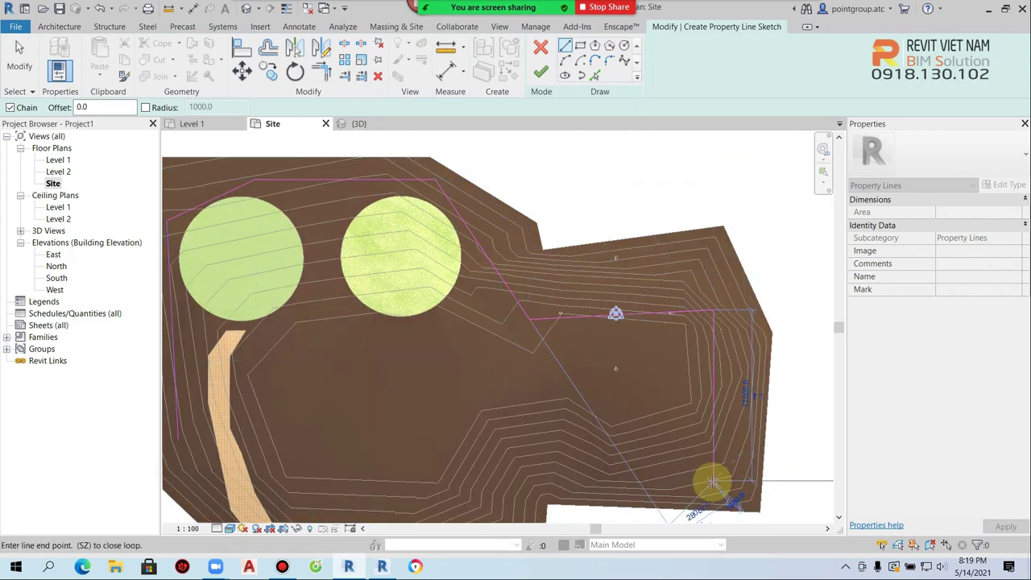
pyautogui.click(506, 479)
pyautogui.moveTo(506, 480); pyautogui.dragTo(523, 283, button='middle')
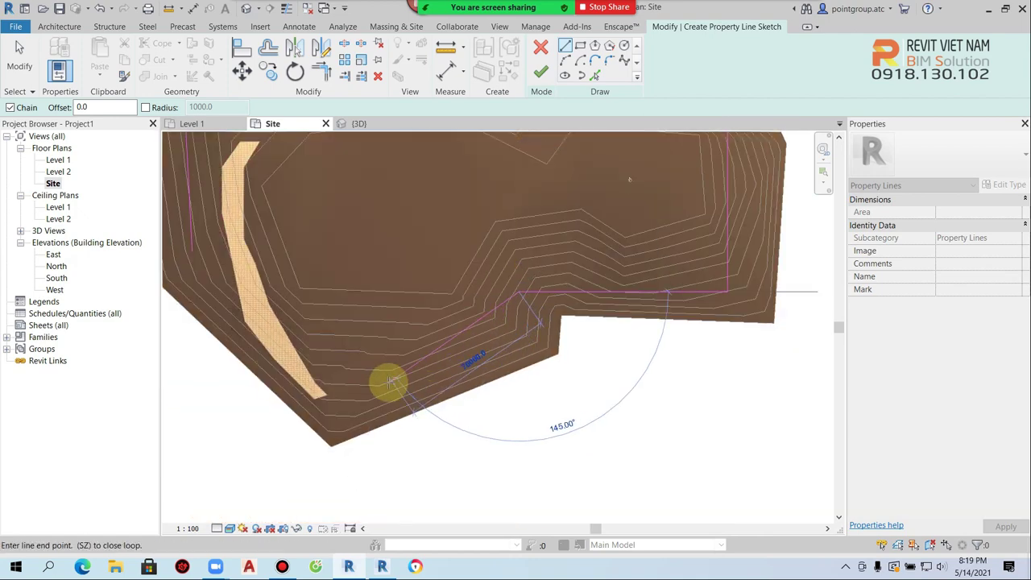
pyautogui.click(320, 417)
pyautogui.click(191, 249)
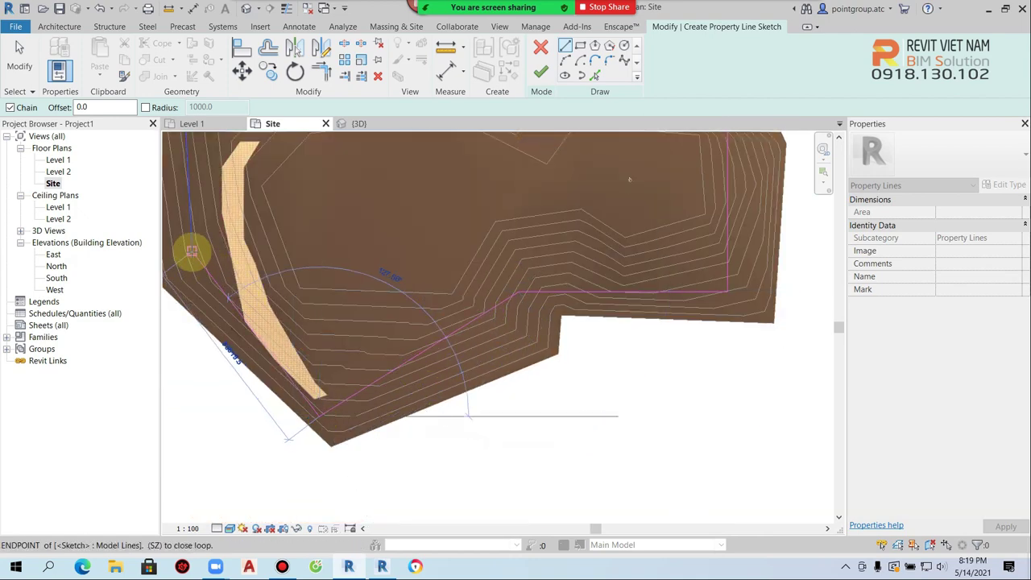
pyautogui.click(540, 74)
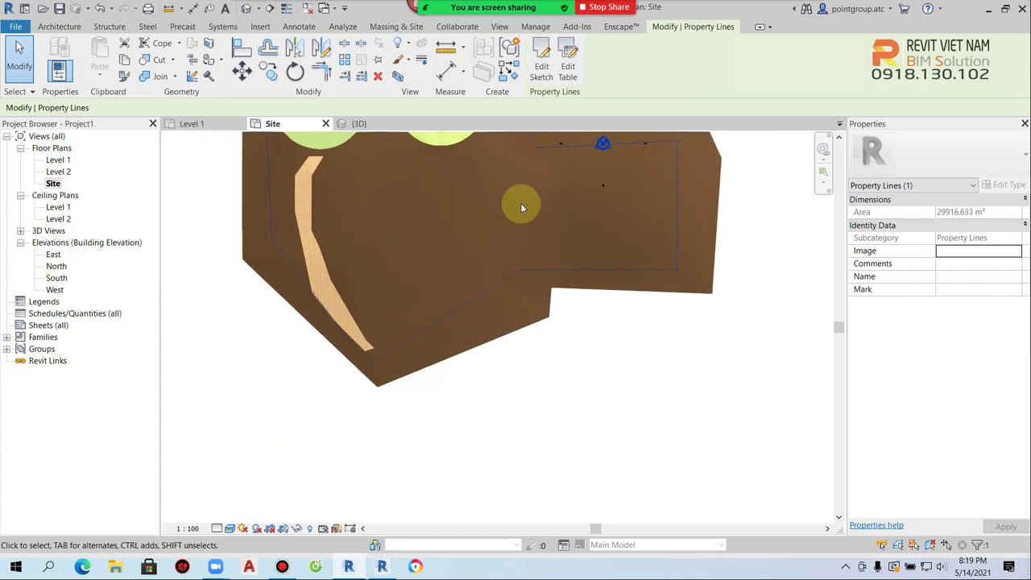
pyautogui.press('Escape')
# Step: Deselect the property line, start Tag by Category (TG) on it, and agree to load a tag
pyautogui.click(633, 272)
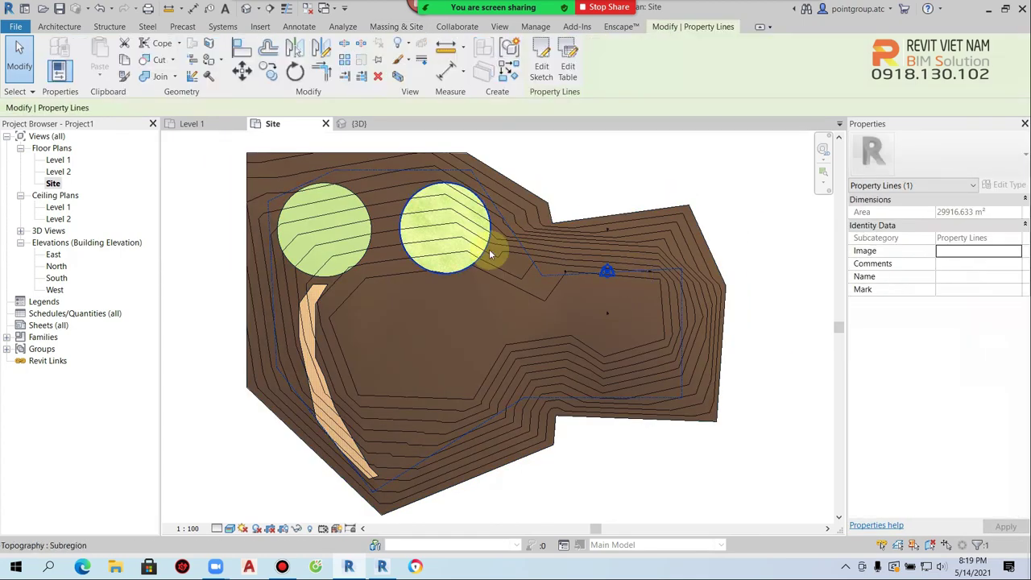
pyautogui.click(437, 139)
pyautogui.scroll(2, 407, 206)
pyautogui.press('Escape')
pyautogui.scroll(1, 430, 252)
pyautogui.press('t')
pyautogui.press('g')
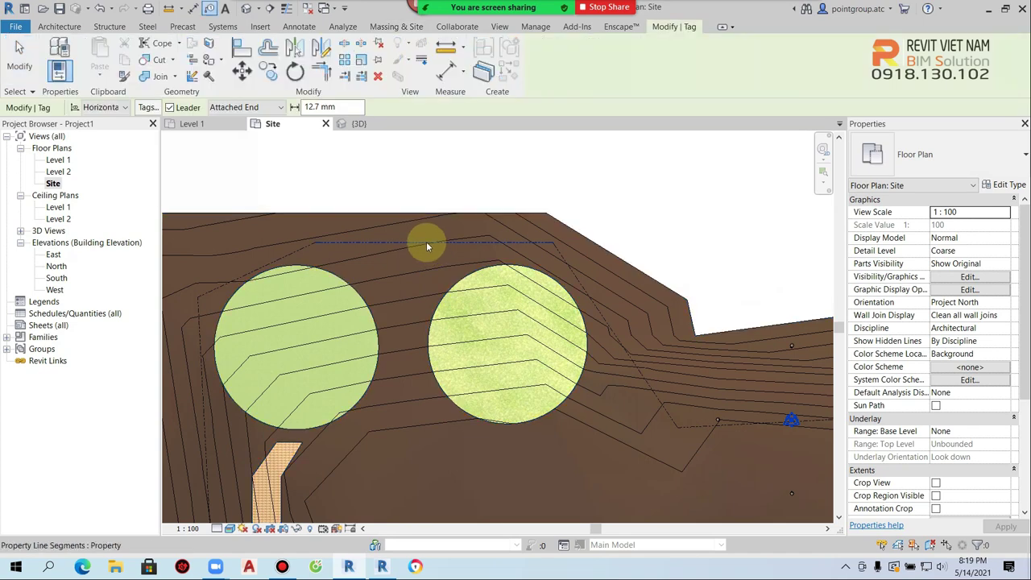
pyautogui.click(427, 242)
pyautogui.click(545, 290)
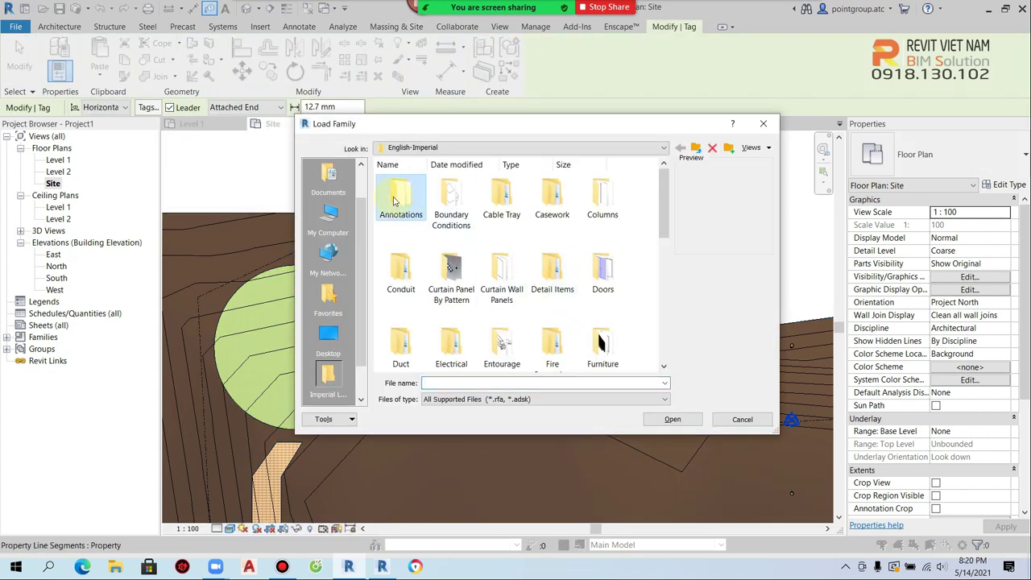
# Step: Browse the Annotations Civil, Structural and Architectural folders, previewing the Planting and Parking tags
pyautogui.doubleClick(394, 202)
pyautogui.doubleClick(451, 197)
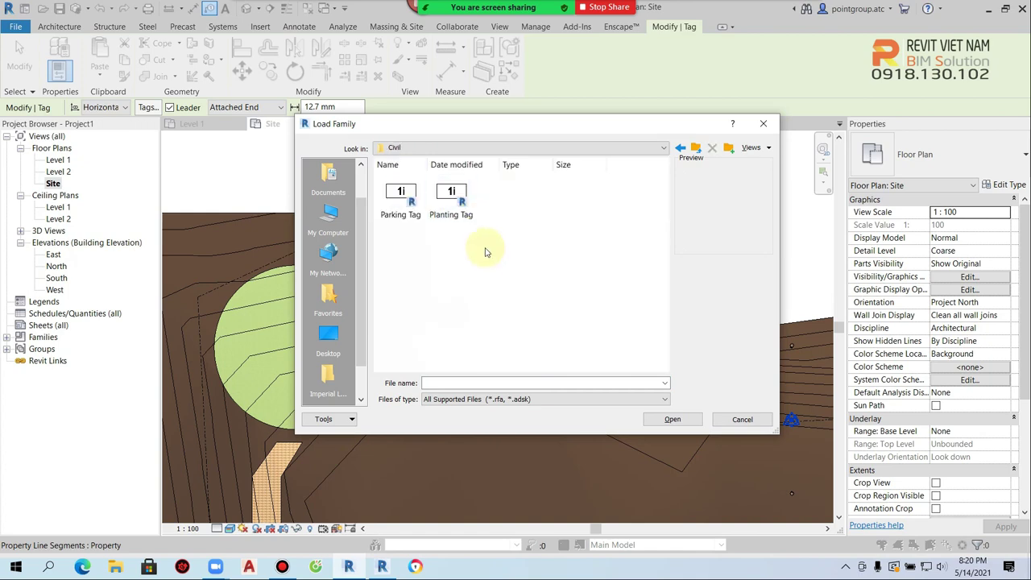
pyautogui.click(454, 203)
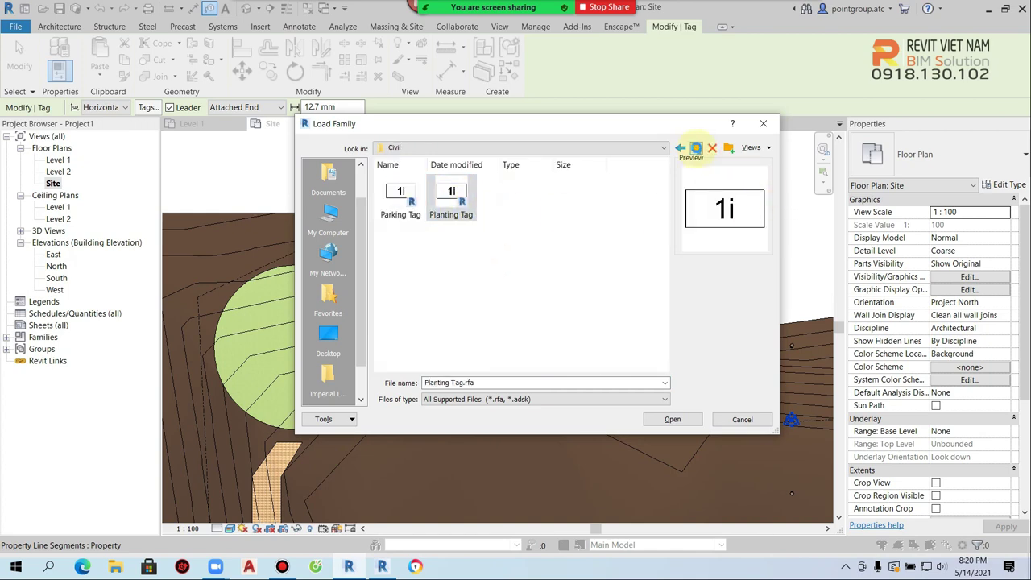
pyautogui.click(696, 150)
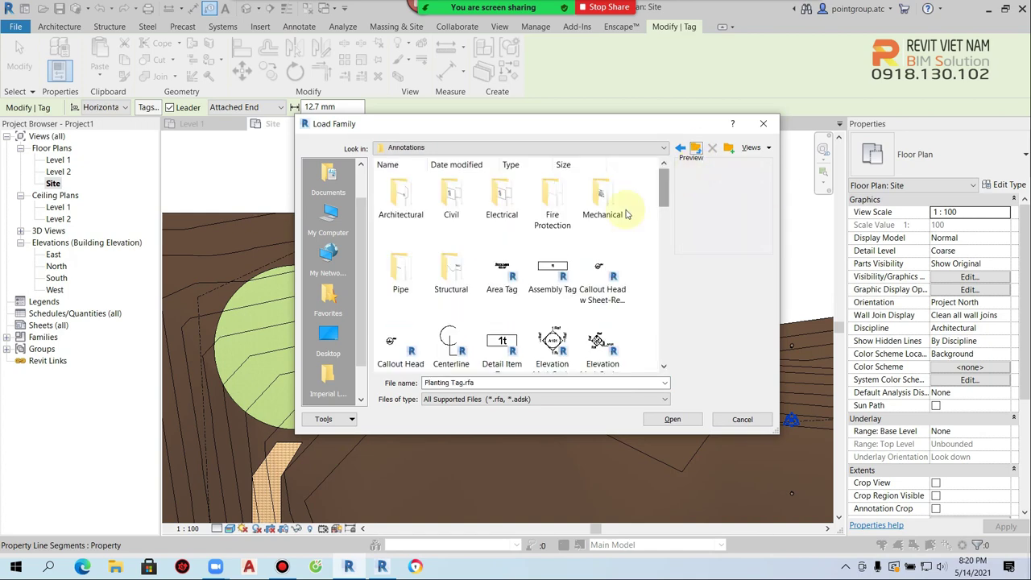
pyautogui.doubleClick(451, 278)
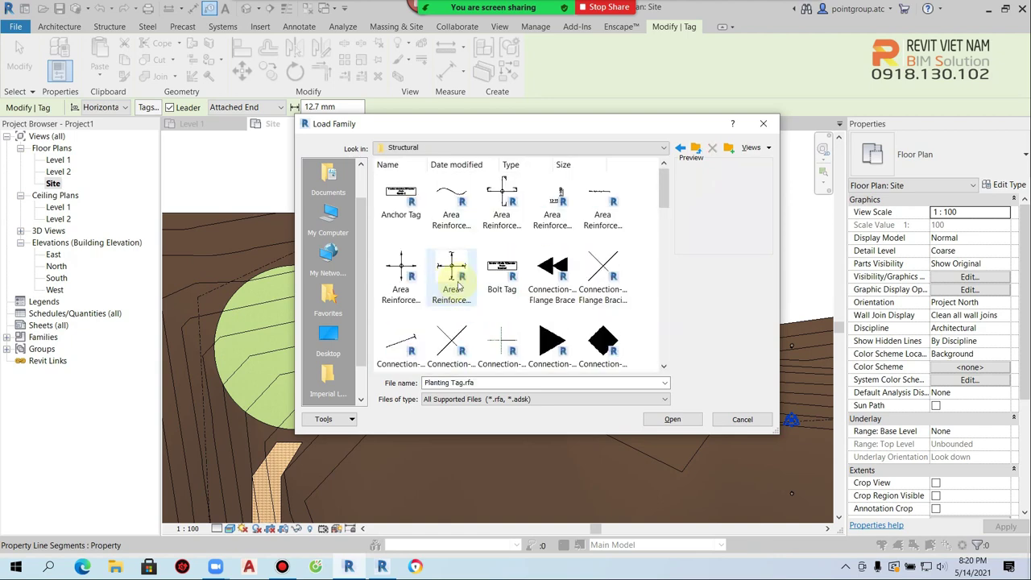
pyautogui.click(696, 150)
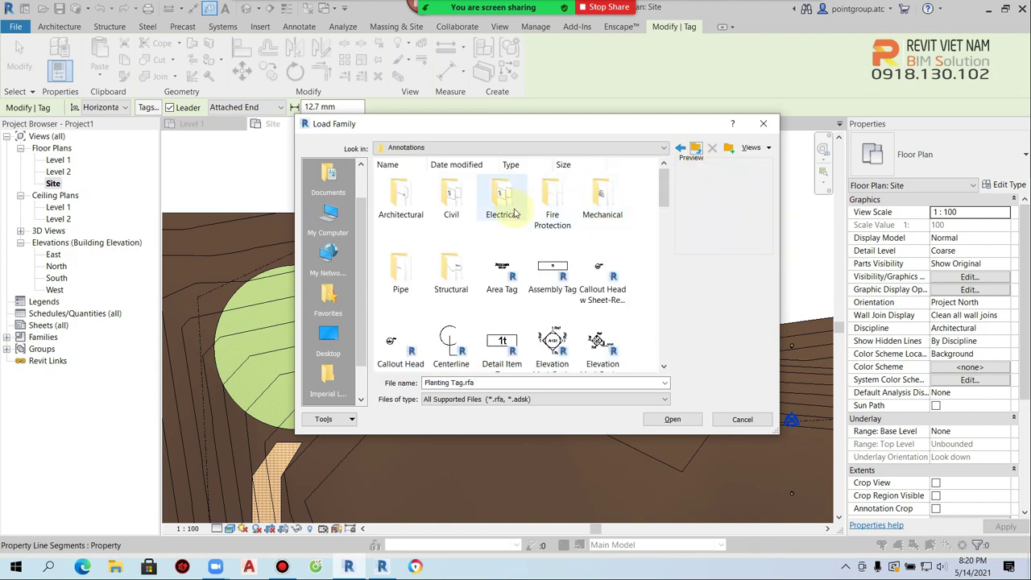
pyautogui.click(409, 211)
pyautogui.doubleClick(409, 211)
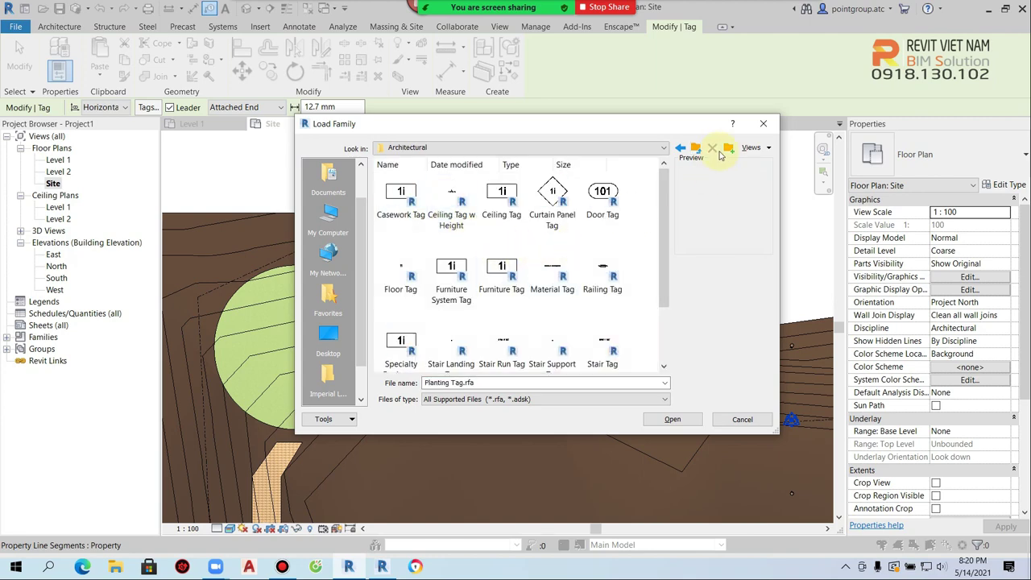
pyautogui.click(696, 150)
pyautogui.doubleClick(451, 197)
pyautogui.click(380, 203)
pyautogui.click(451, 198)
pyautogui.click(422, 197)
pyautogui.click(693, 148)
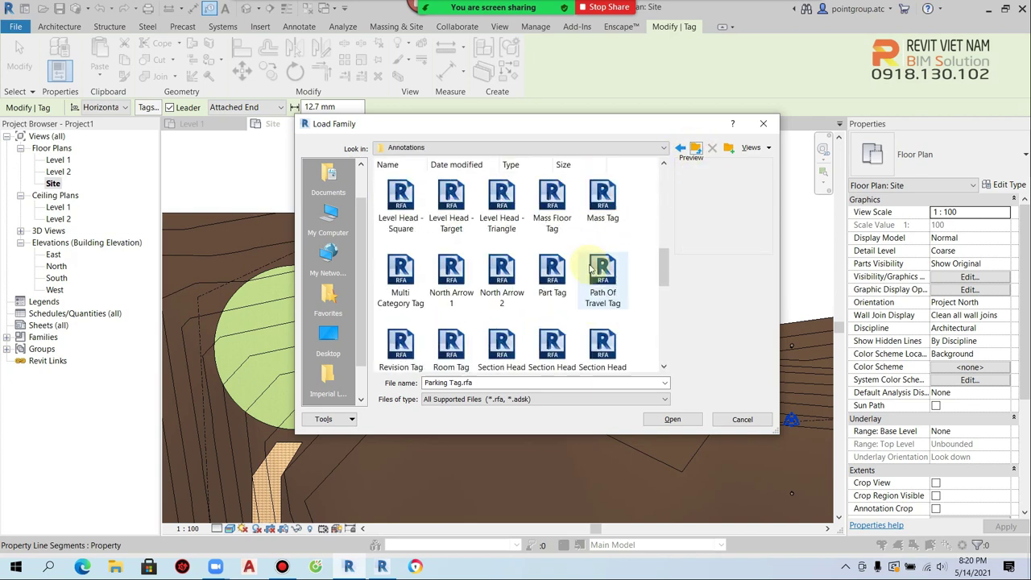
# Step: Switch the browser to list view, revisit the Annotations subfolders, and close it without loading anything
pyautogui.click(757, 151)
pyautogui.click(761, 158)
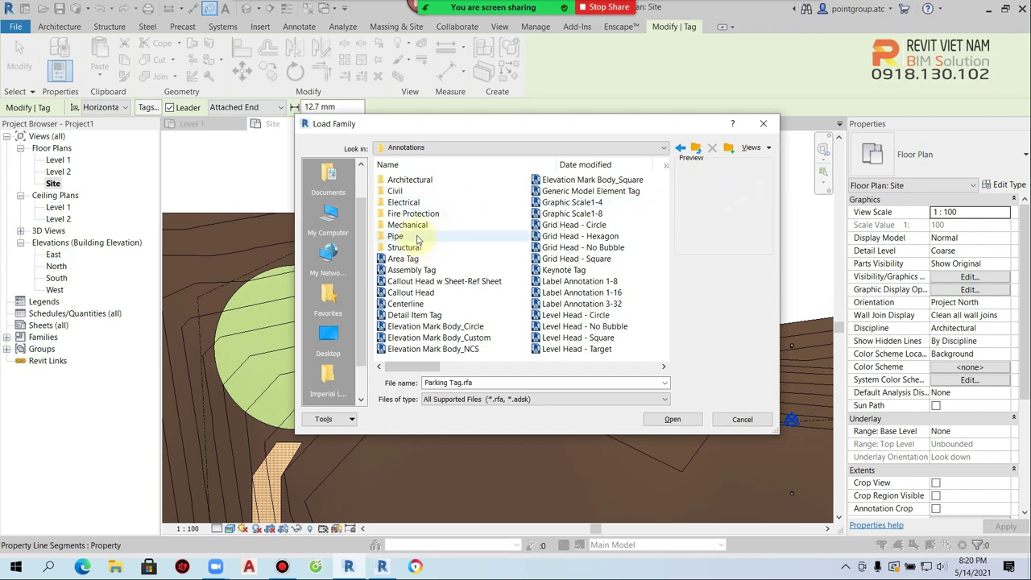
pyautogui.doubleClick(439, 213)
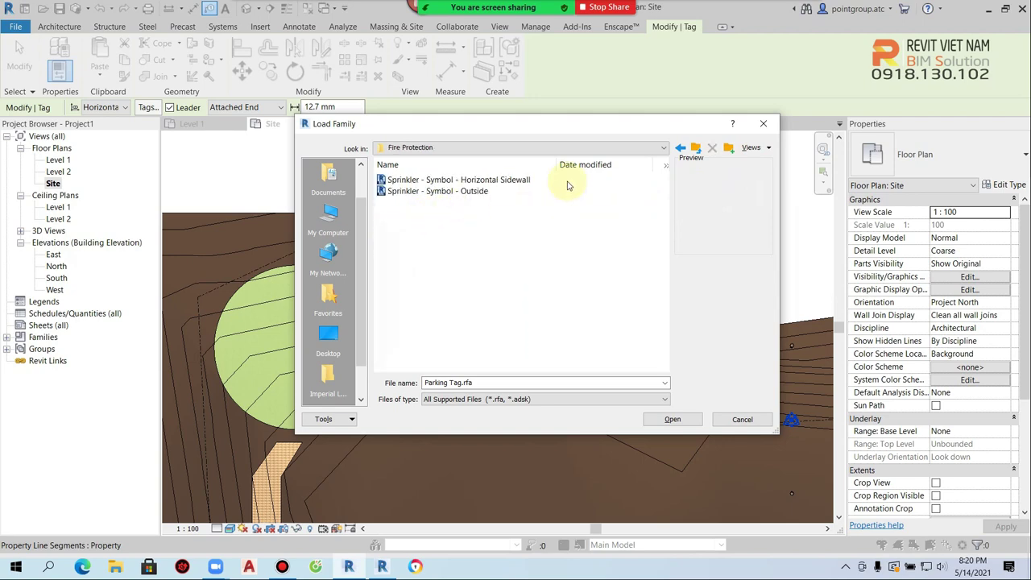
pyautogui.click(694, 149)
pyautogui.doubleClick(417, 178)
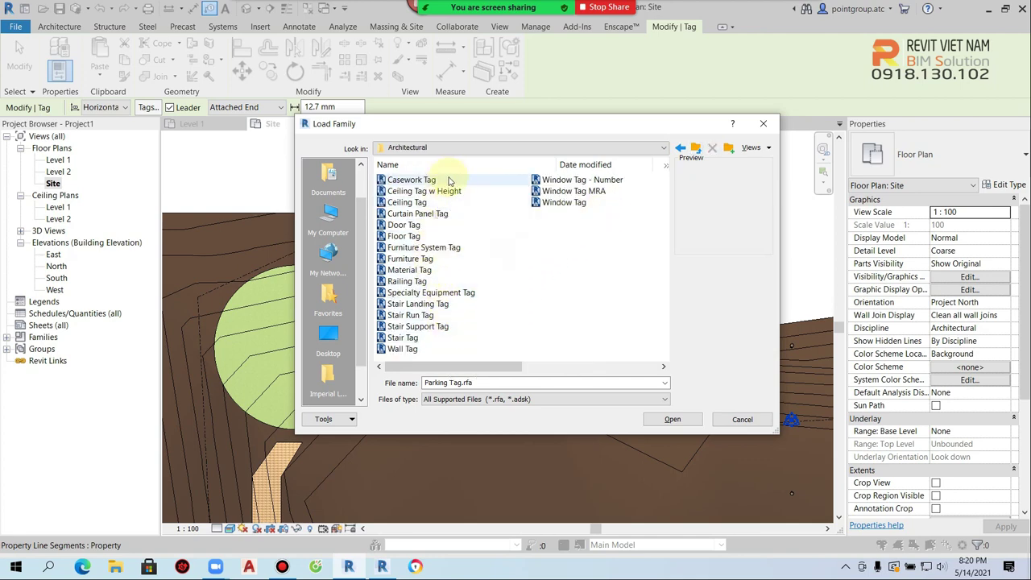
pyautogui.click(697, 151)
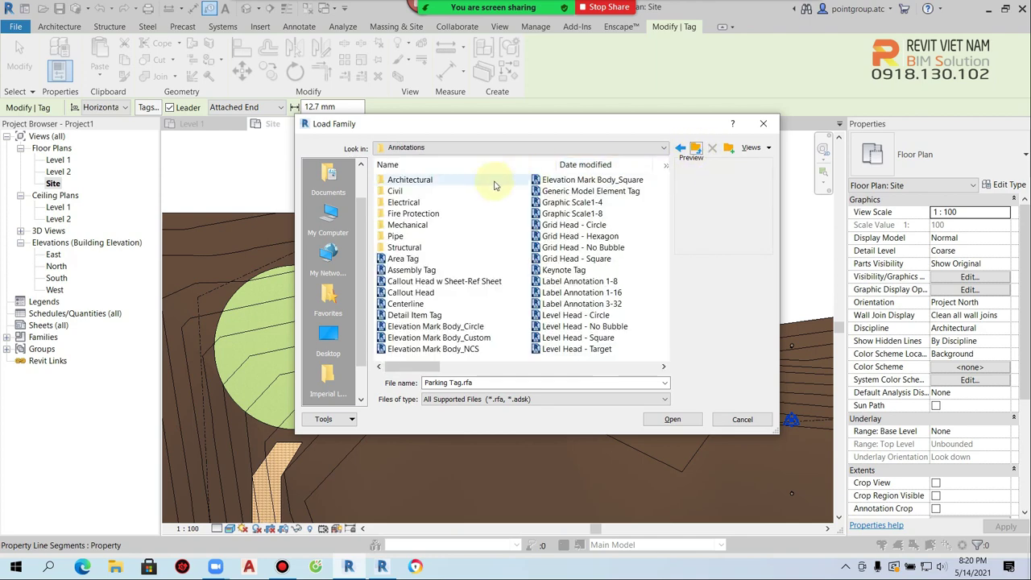
pyautogui.doubleClick(399, 191)
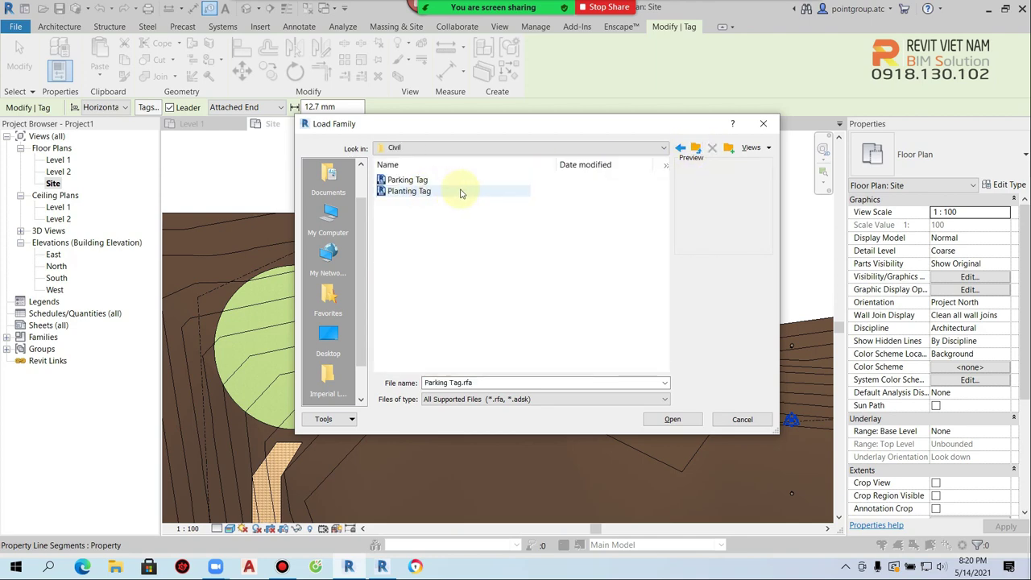
pyautogui.click(406, 180)
pyautogui.click(408, 190)
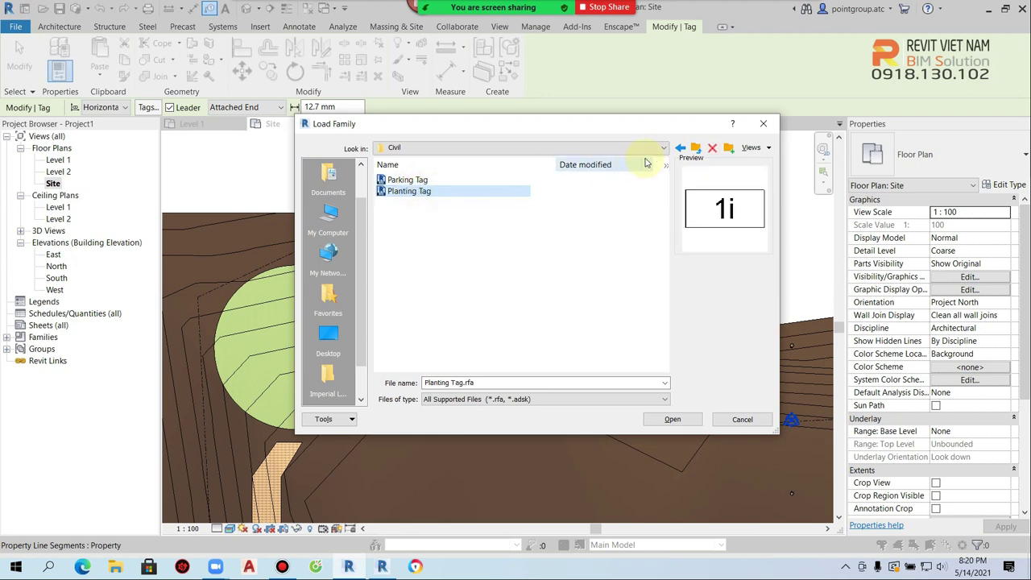
pyautogui.click(696, 148)
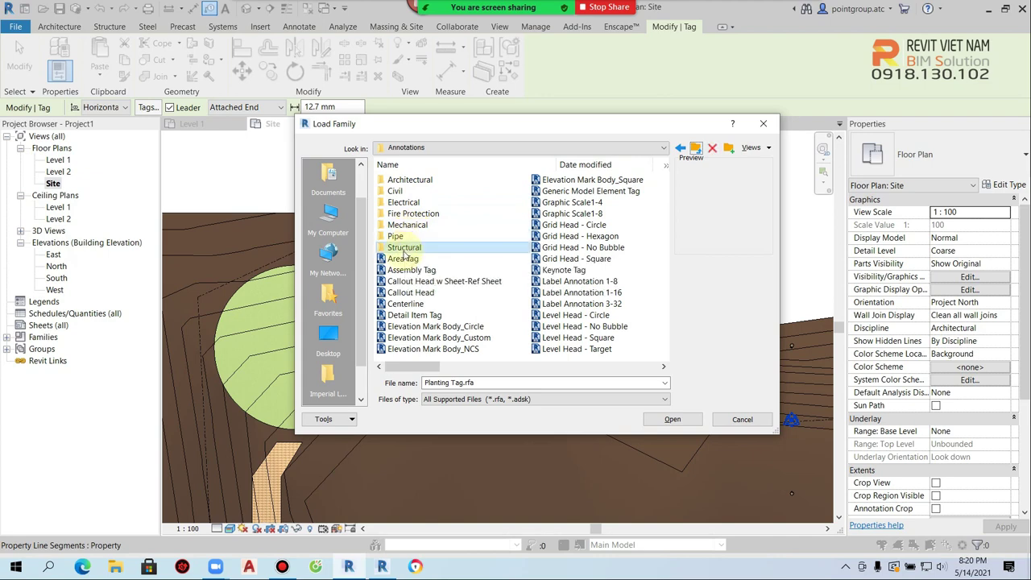
pyautogui.doubleClick(407, 247)
pyautogui.scroll(-5, 486, 269)
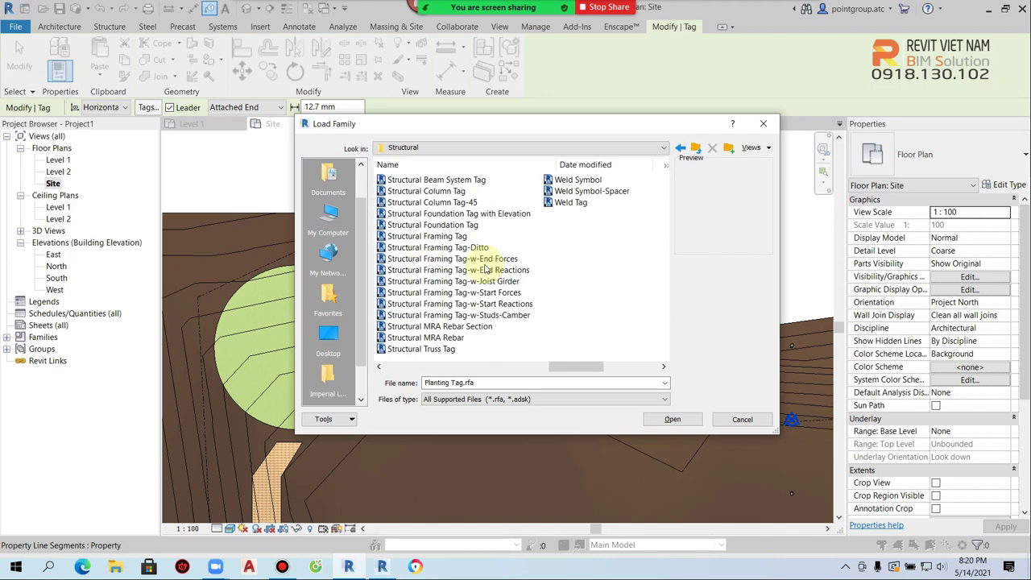
pyautogui.scroll(5, 486, 269)
pyautogui.click(696, 150)
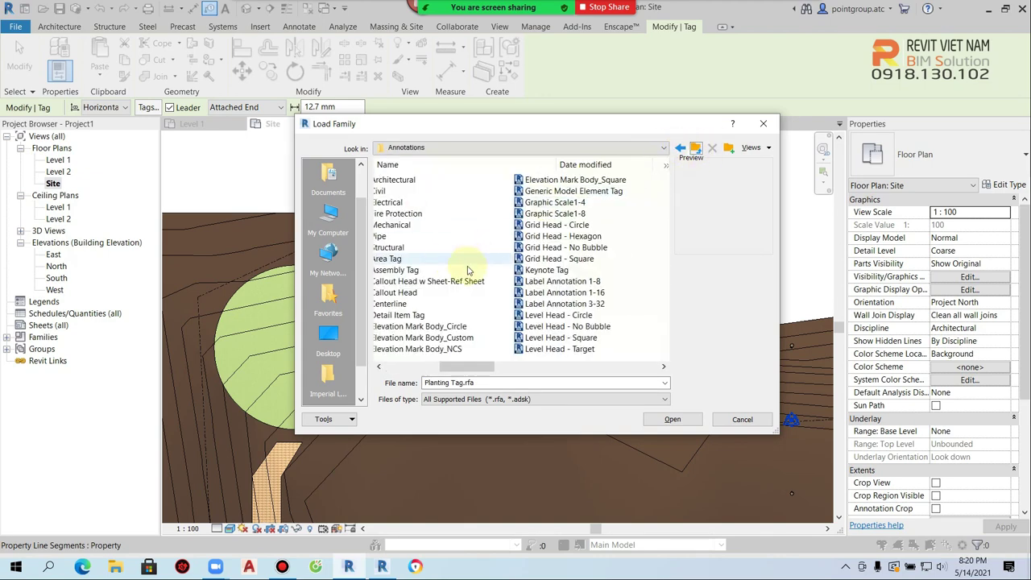
pyautogui.scroll(-5, 467, 290)
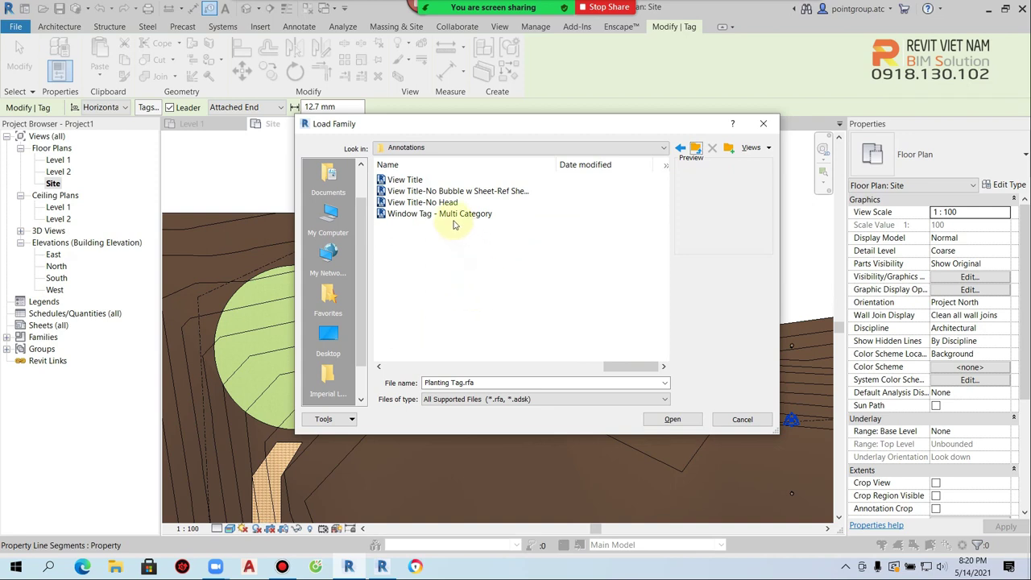
pyautogui.scroll(2, 455, 225)
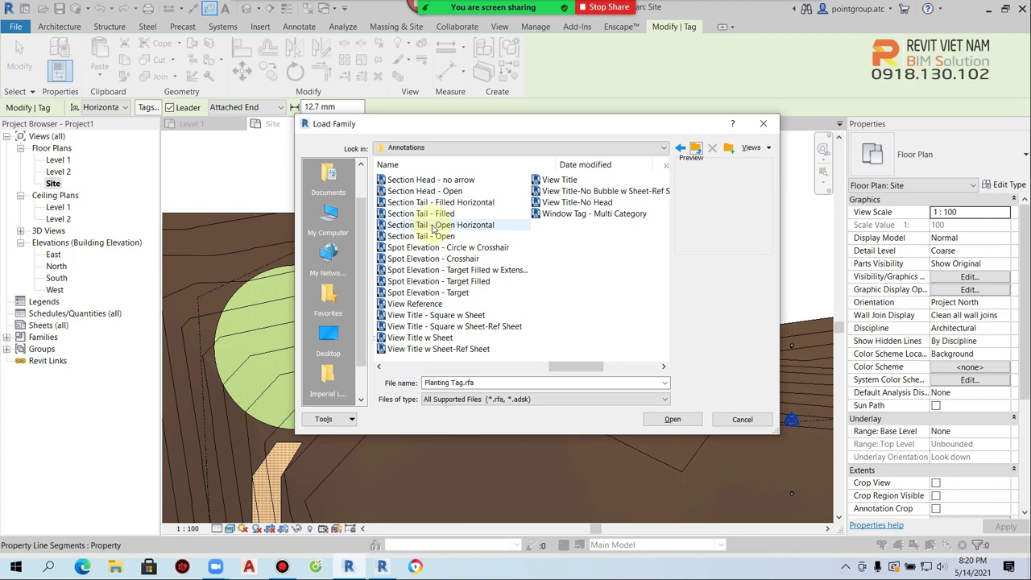
pyautogui.scroll(2, 435, 233)
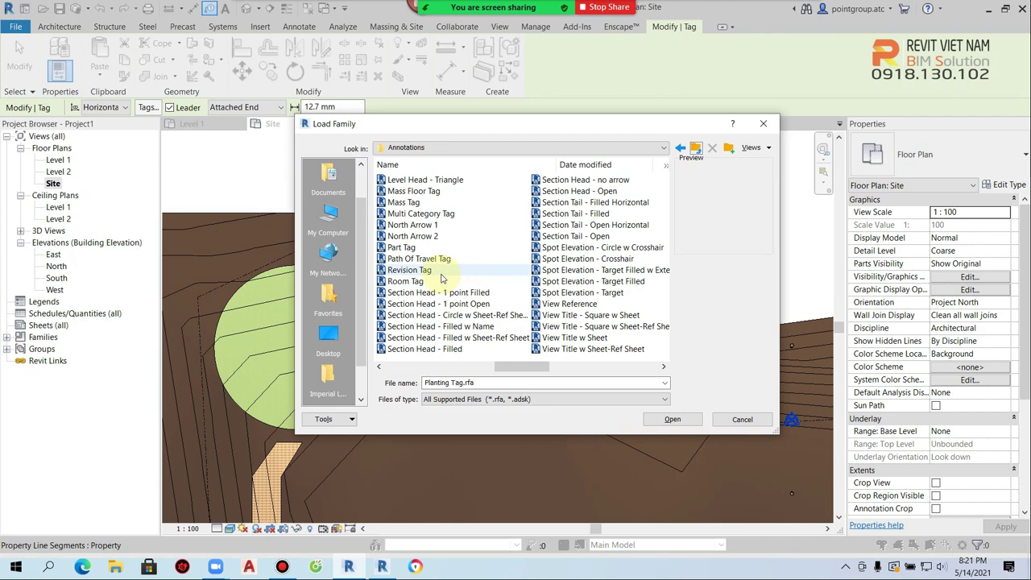
pyautogui.scroll(2, 441, 278)
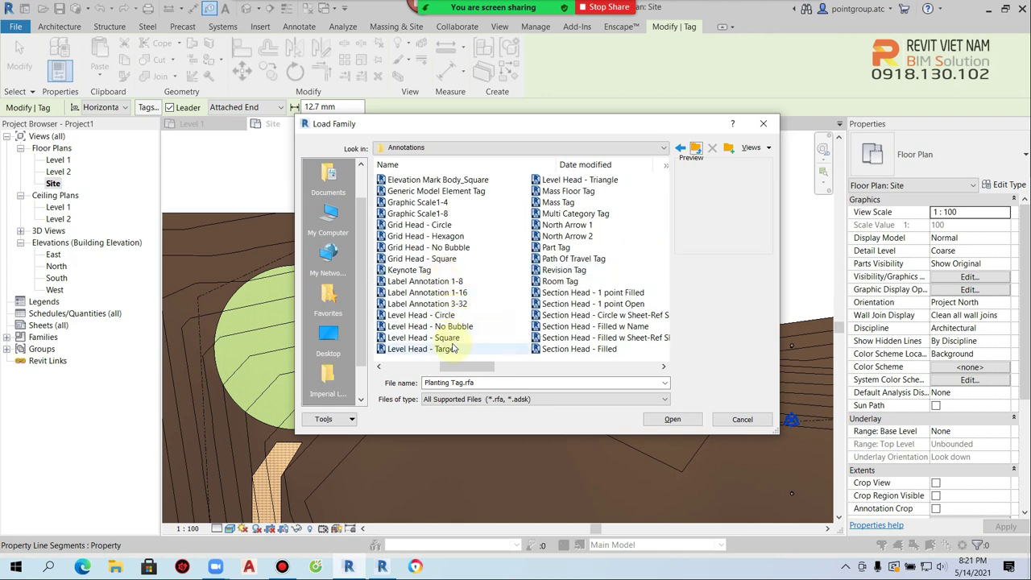
pyautogui.scroll(1, 453, 345)
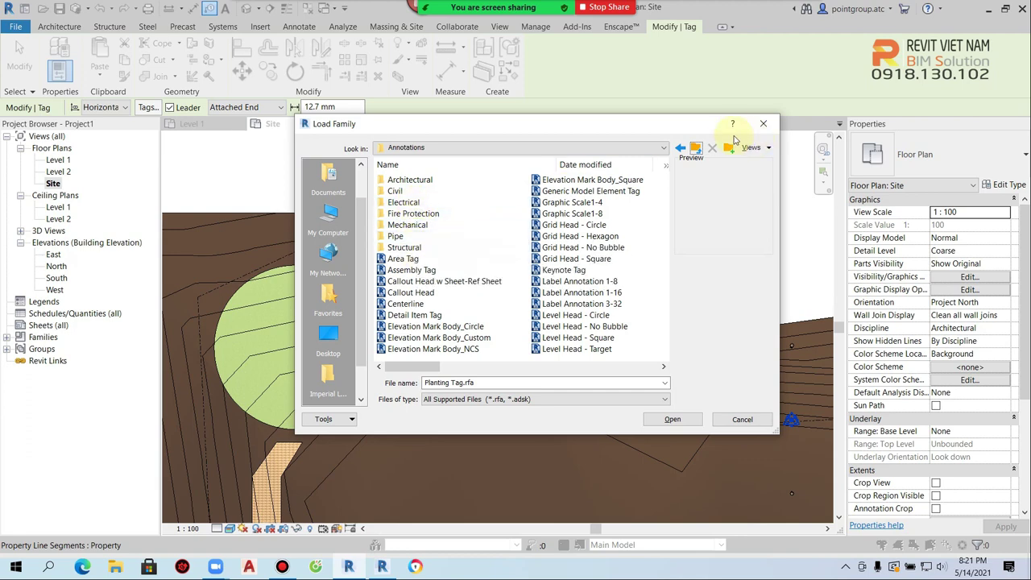
pyautogui.click(763, 123)
# Step: Open the Load Autodesk Family library and filter it to annotation families
pyautogui.click(260, 27)
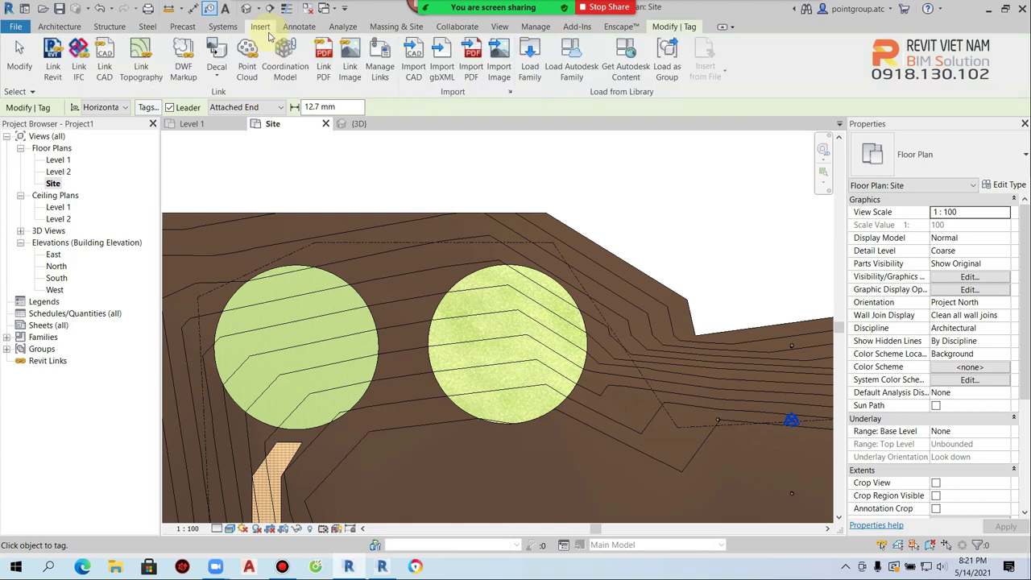
pyautogui.click(571, 66)
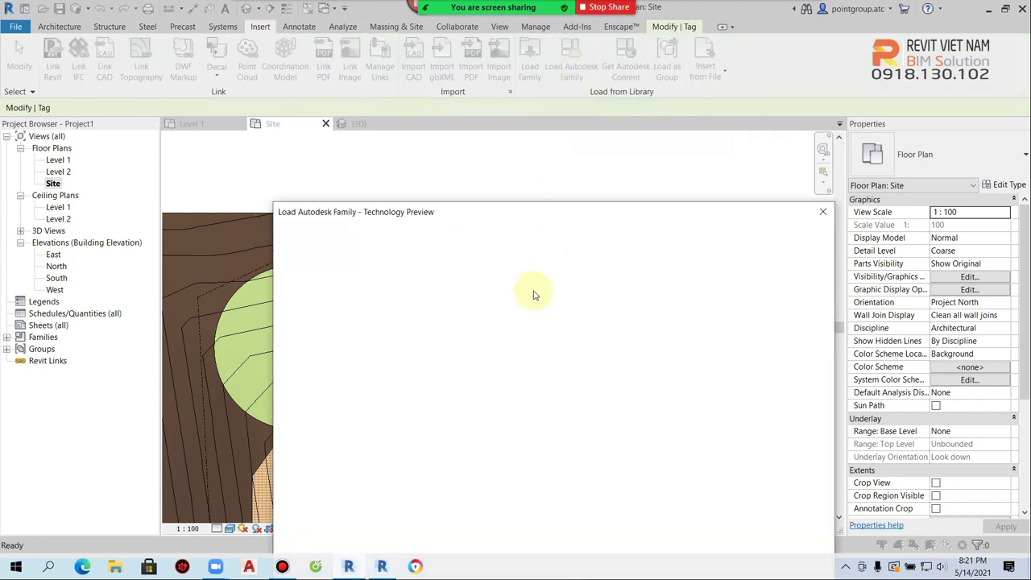
pyautogui.moveTo(550, 222); pyautogui.dragTo(510, 141)
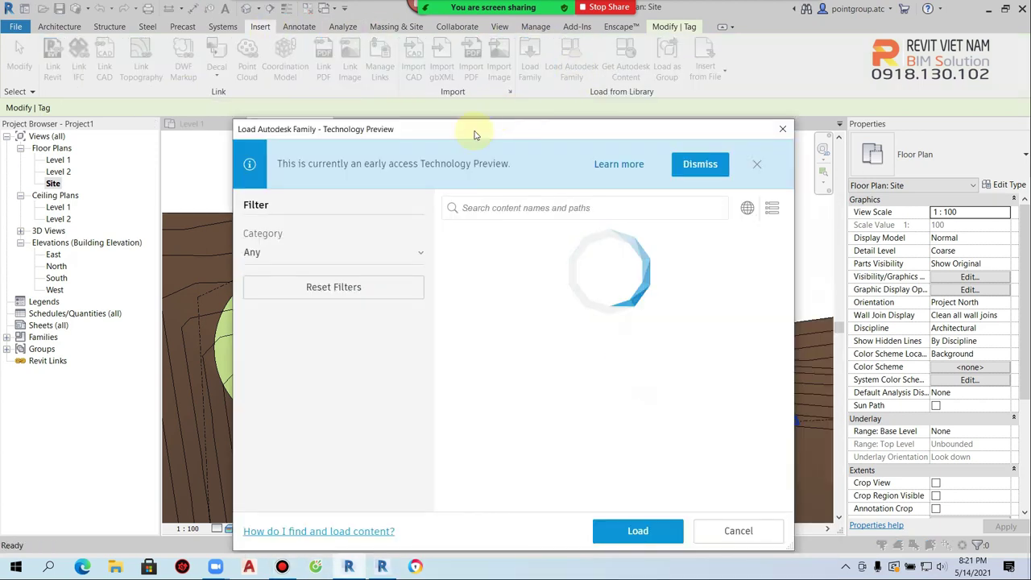
pyautogui.click(266, 344)
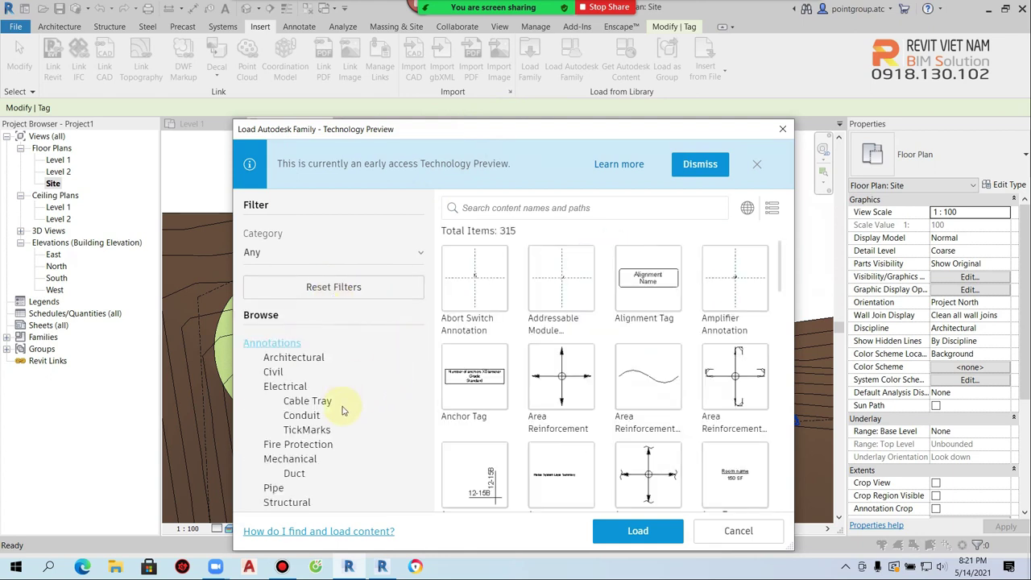
pyautogui.click(775, 211)
pyautogui.click(775, 211)
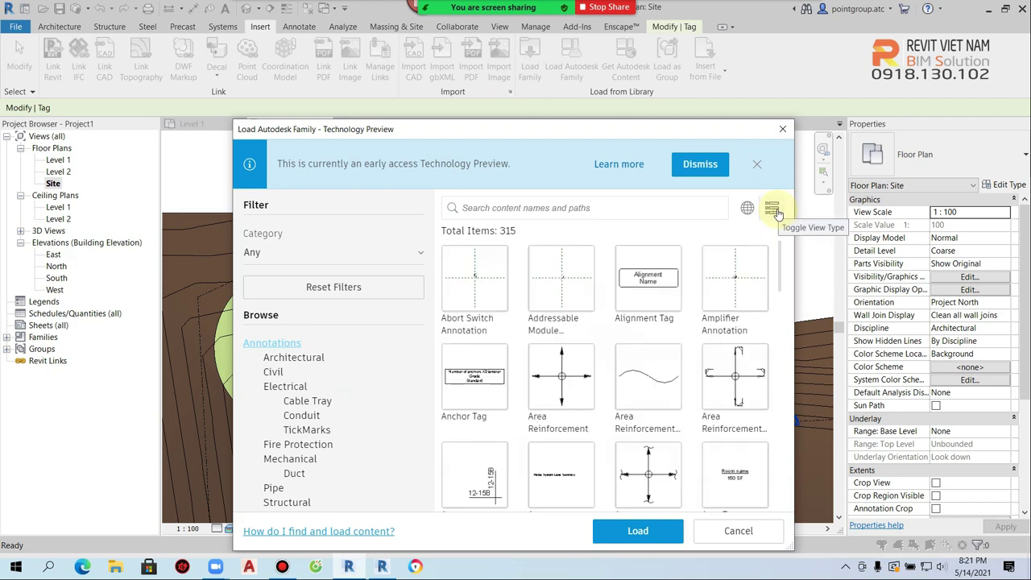
pyautogui.scroll(-3, 637, 331)
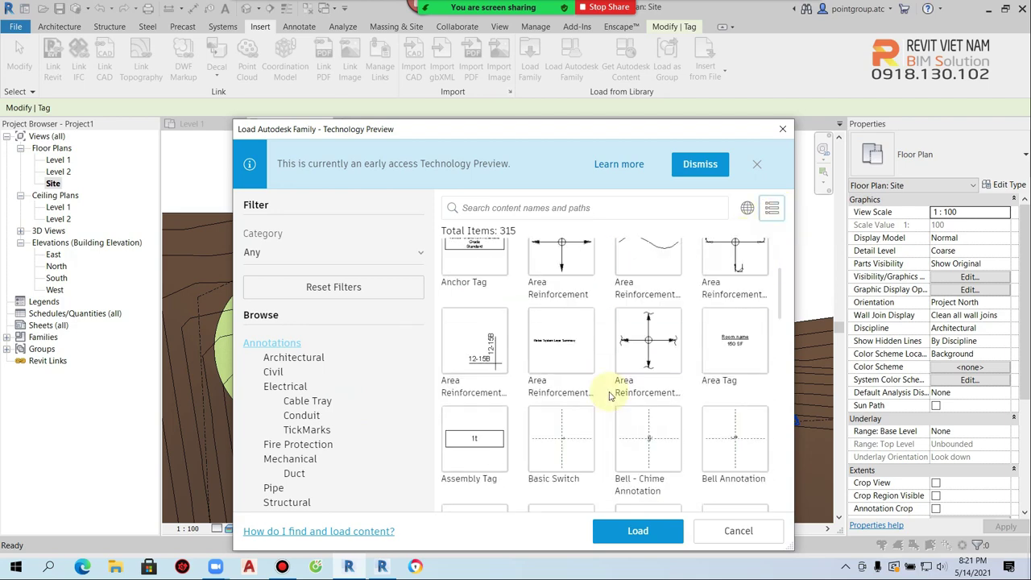
pyautogui.scroll(-2, 613, 401)
pyautogui.scroll(-5, 612, 401)
pyautogui.scroll(-3, 617, 399)
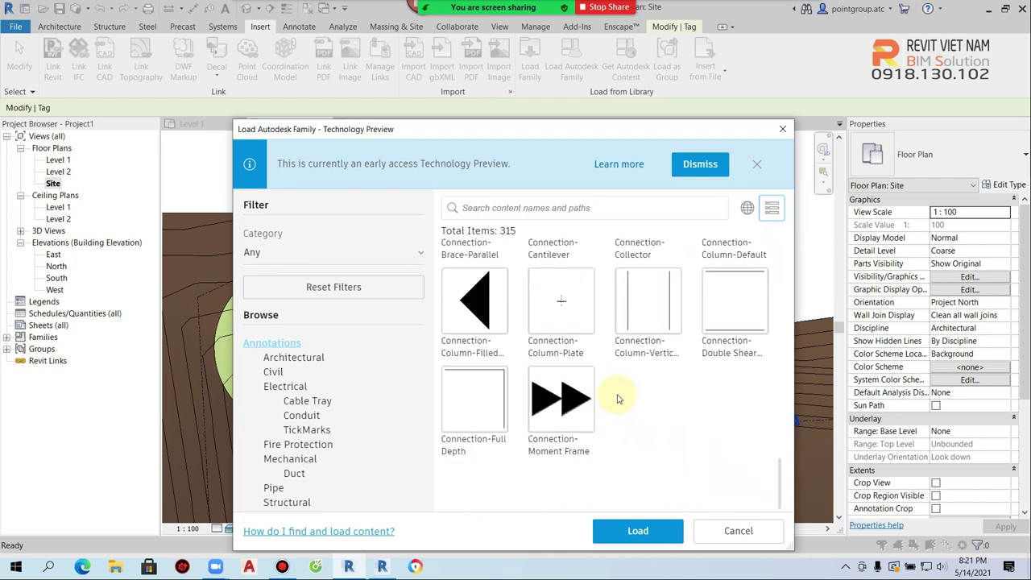
pyautogui.scroll(10, 623, 391)
pyautogui.scroll(2, 621, 391)
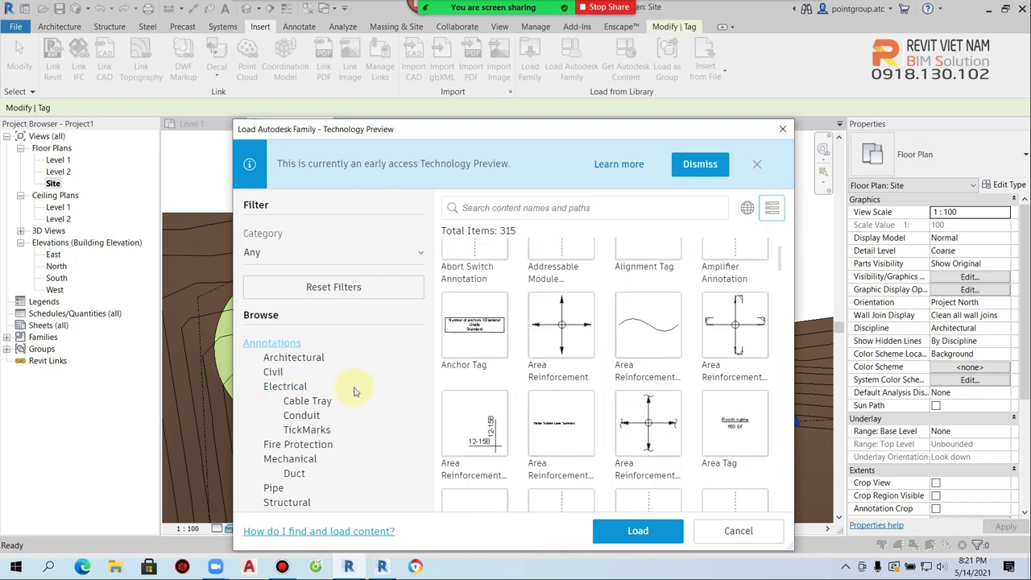
# Step: Narrow the results to Civil annotations and load the Property Line Tag family
pyautogui.click(274, 373)
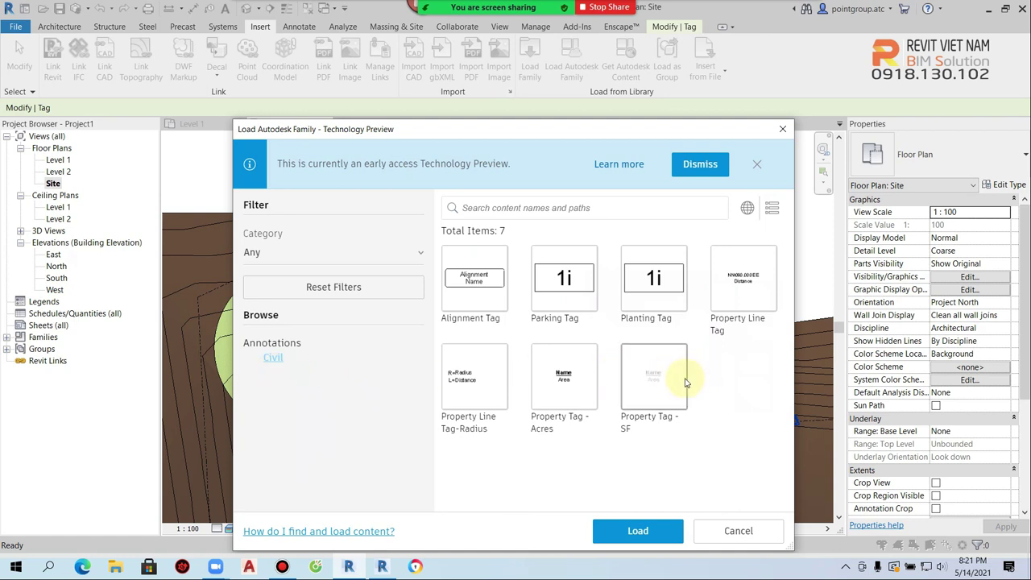
pyautogui.click(676, 411)
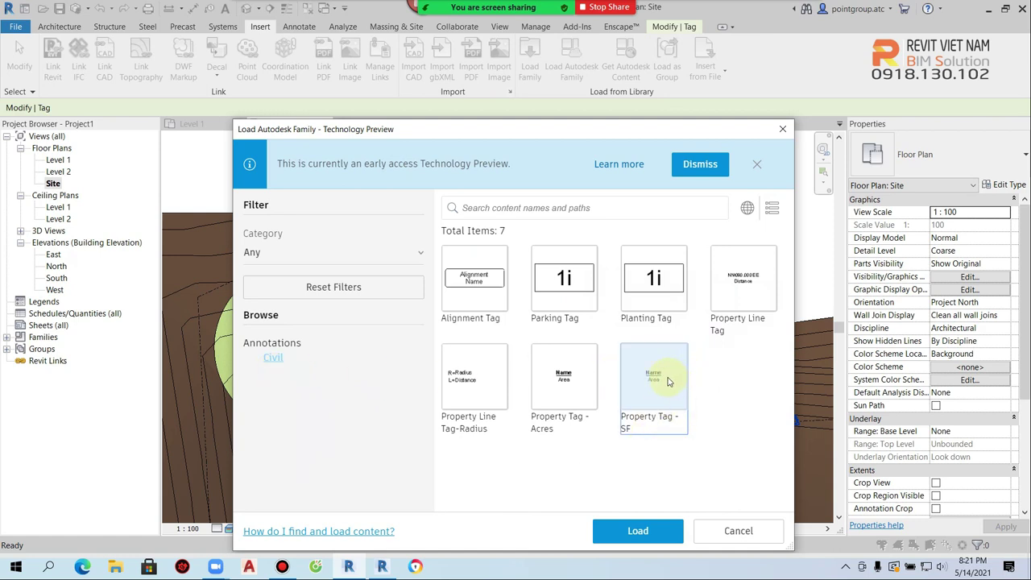
pyautogui.click(743, 280)
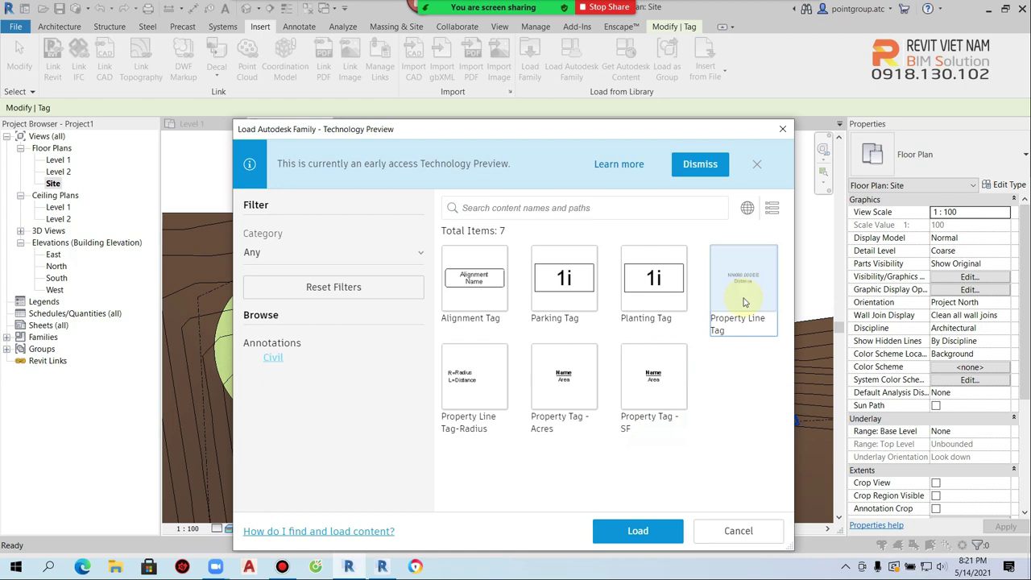
pyautogui.click(627, 536)
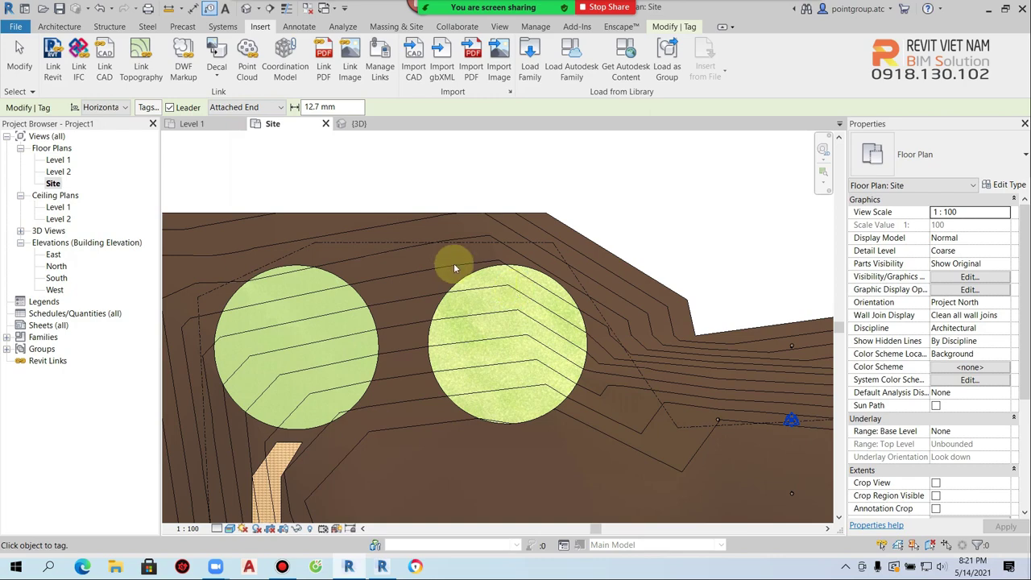
# Step: Zoom in on the new property line bearing tag and inspect its type properties without changes
pyautogui.scroll(2, 418, 242)
pyautogui.scroll(2, 415, 235)
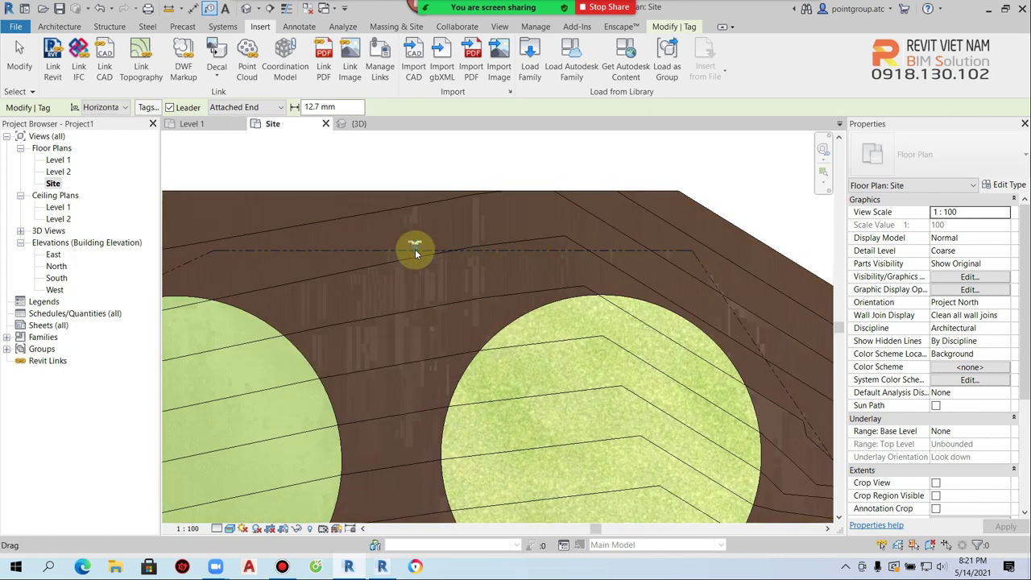
pyautogui.scroll(3, 415, 247)
pyautogui.scroll(3, 416, 252)
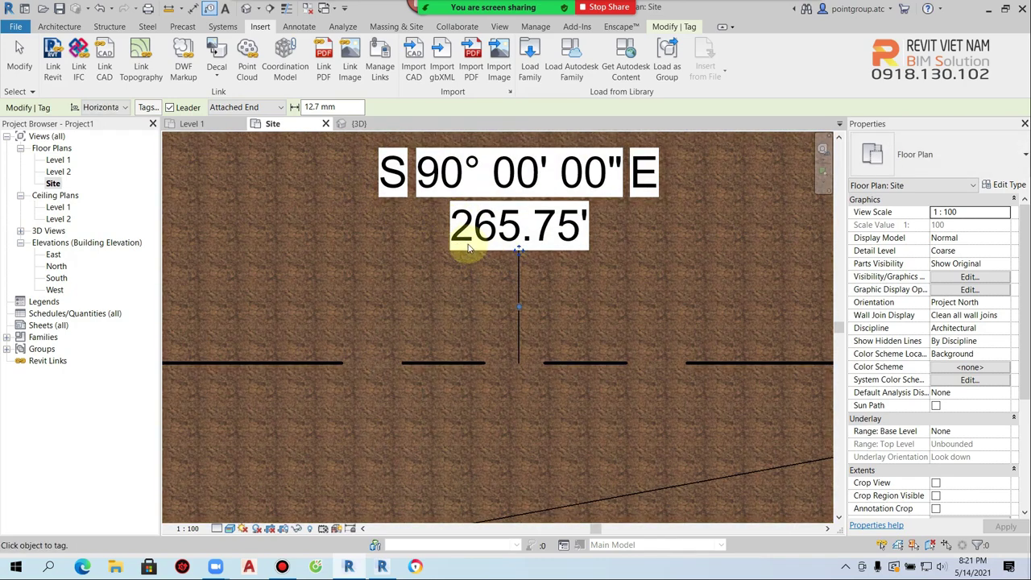
pyautogui.scroll(-3, 518, 242)
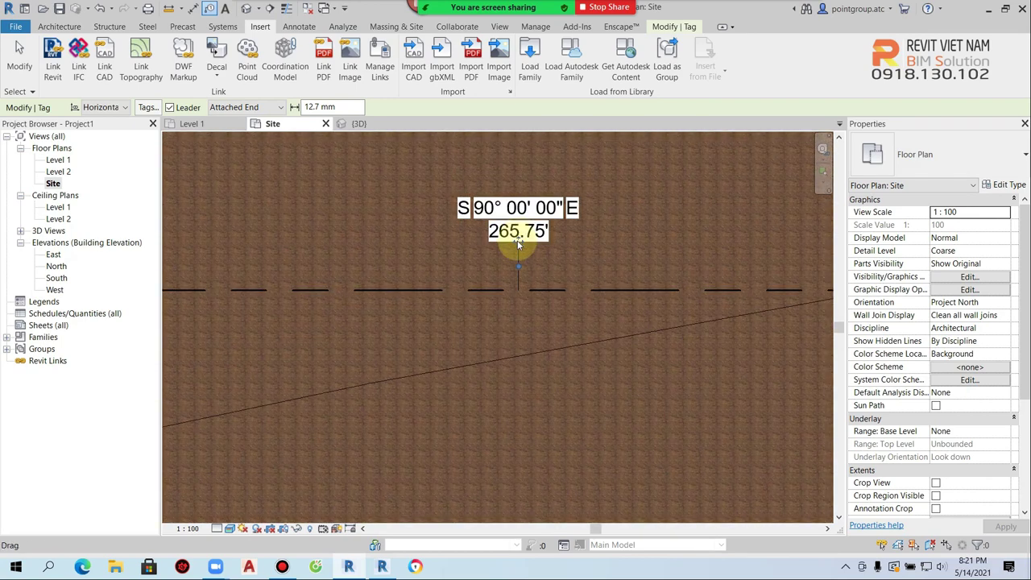
pyautogui.scroll(1, 533, 243)
pyautogui.scroll(1, 533, 243)
pyautogui.press('Escape')
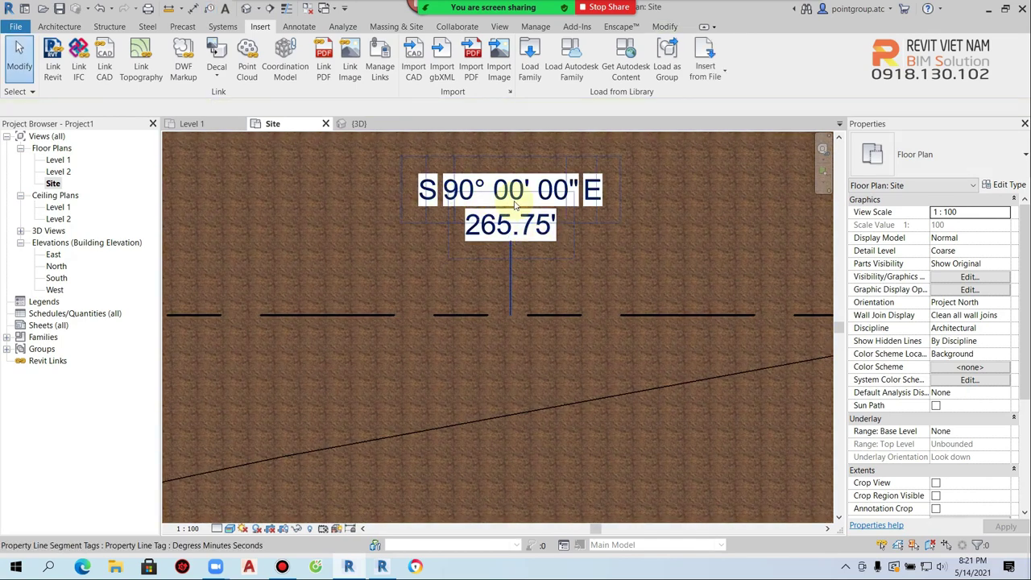
pyautogui.click(509, 242)
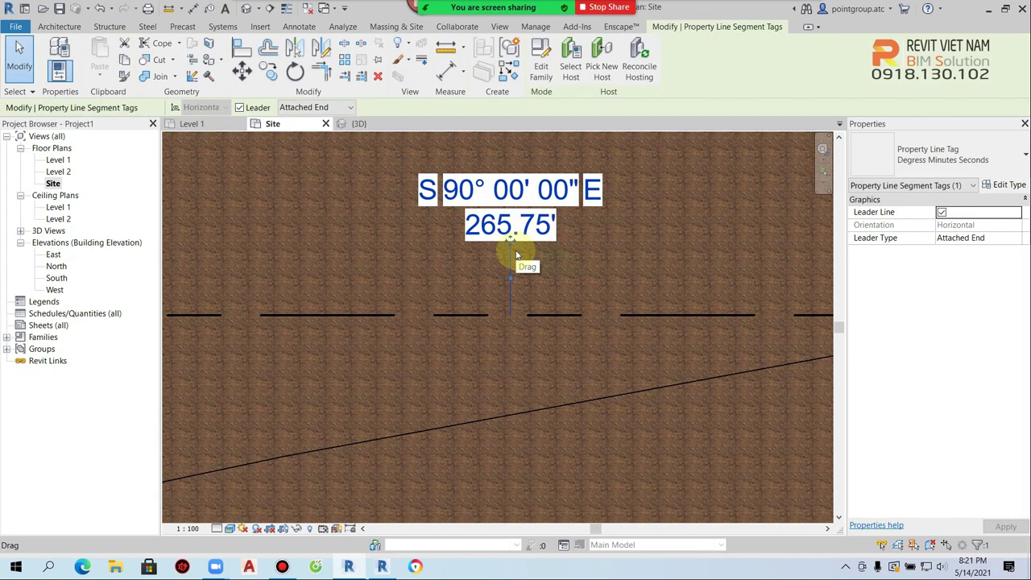
pyautogui.click(1005, 185)
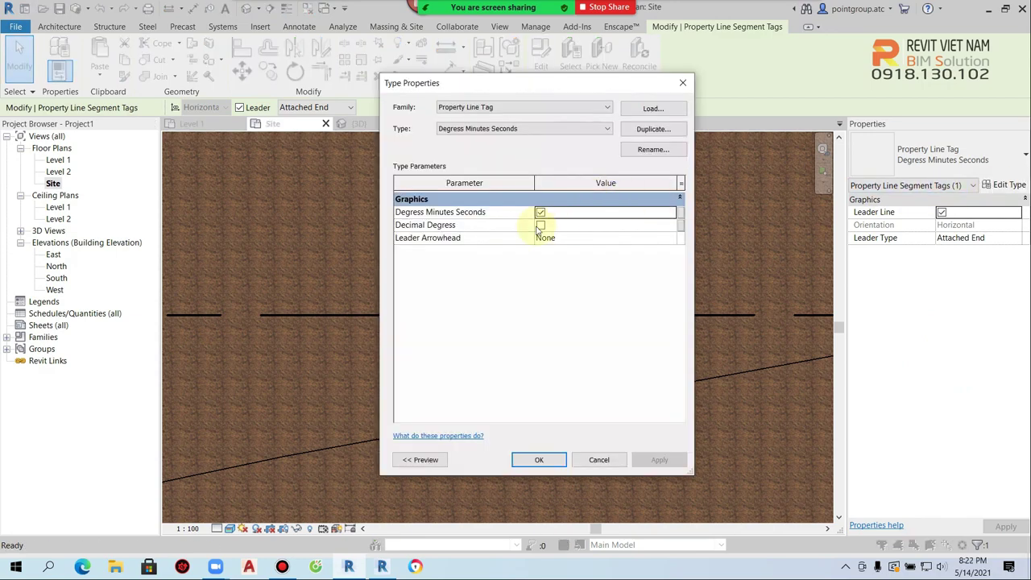
pyautogui.click(540, 459)
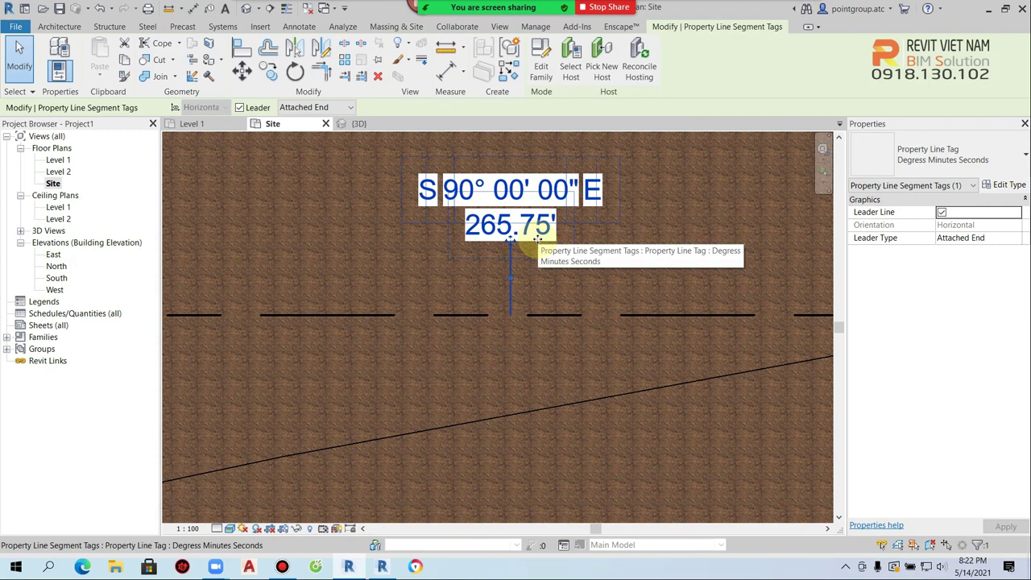
# Step: Reselect the bearing tag and open its family for editing
pyautogui.scroll(-3, 537, 239)
pyautogui.press('Escape')
pyautogui.click(481, 247)
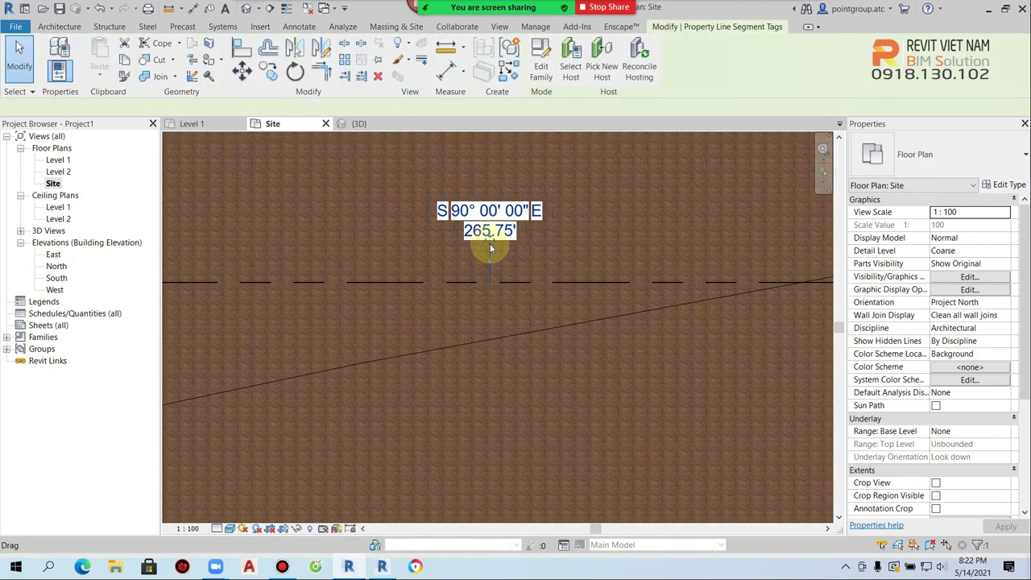
pyautogui.click(541, 64)
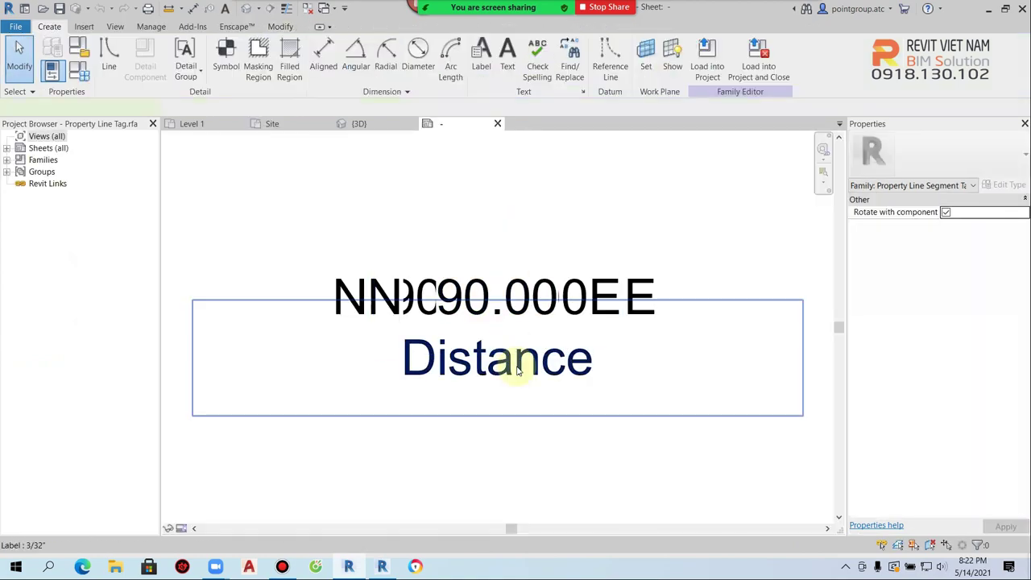
# Step: Inspect the Distance label's parameter settings in the tag family
pyautogui.click(518, 362)
pyautogui.click(979, 226)
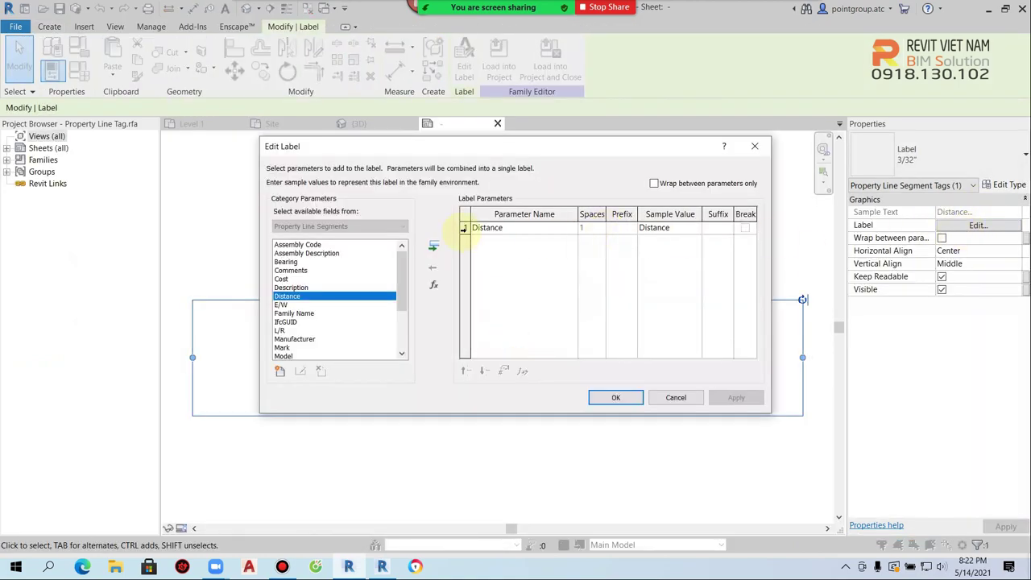
pyautogui.click(480, 233)
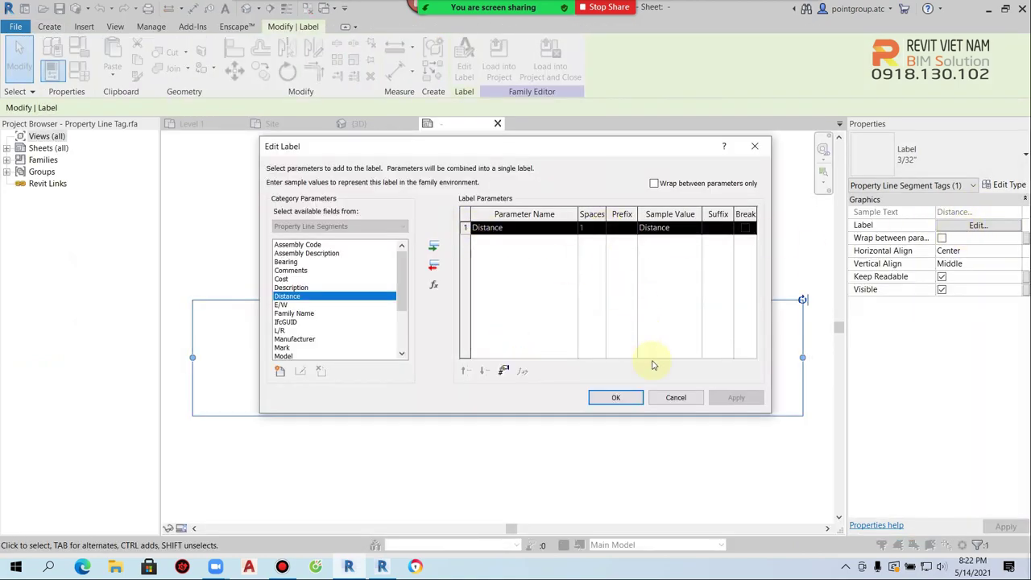
pyautogui.click(626, 396)
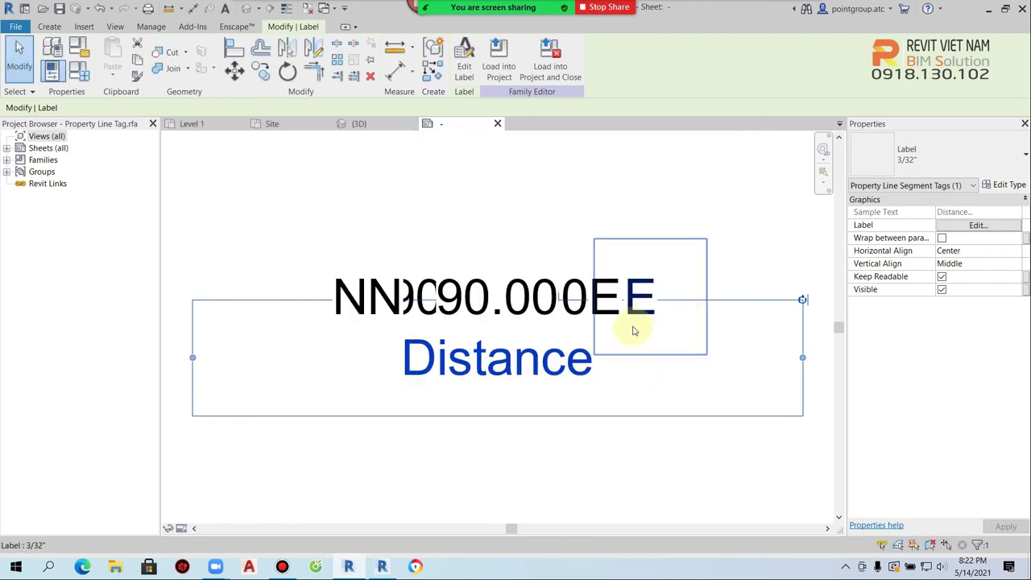
# Step: Set the family's Length units to Millimeters in the Units dialog (UN)
pyautogui.press('u')
pyautogui.press('n')
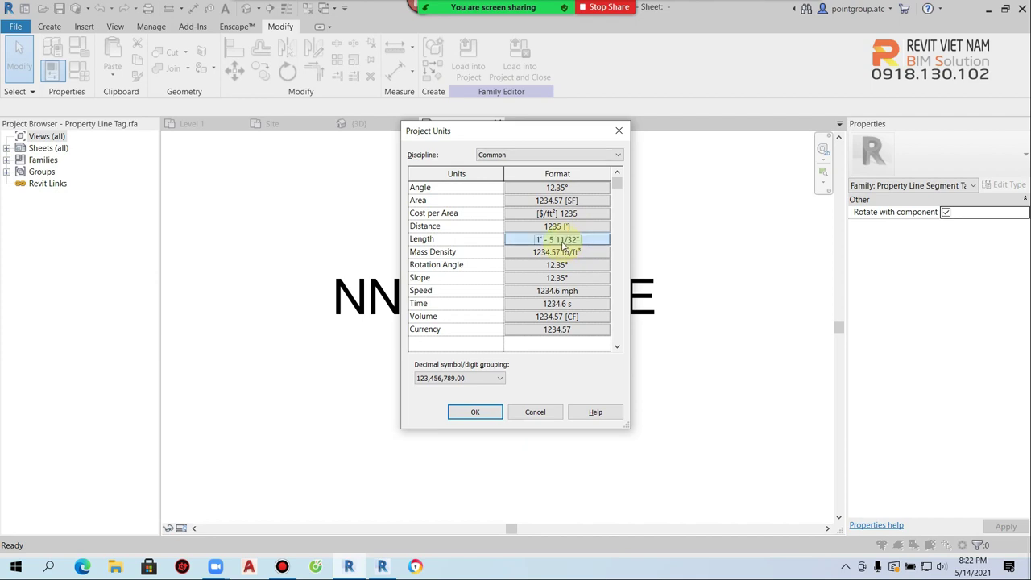
pyautogui.click(563, 242)
pyautogui.click(499, 243)
pyautogui.click(569, 207)
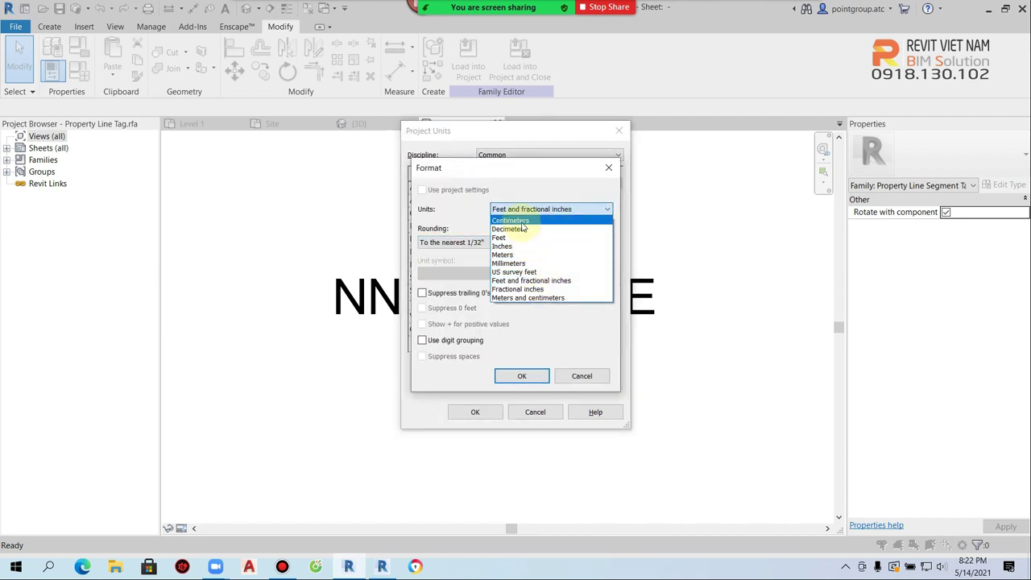
pyautogui.click(519, 264)
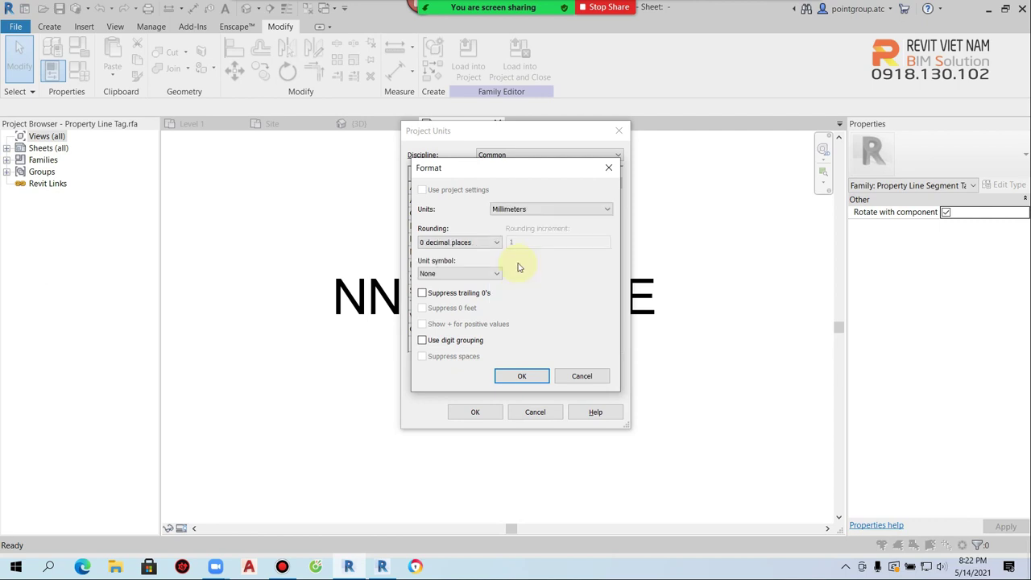
pyautogui.click(522, 377)
pyautogui.click(482, 418)
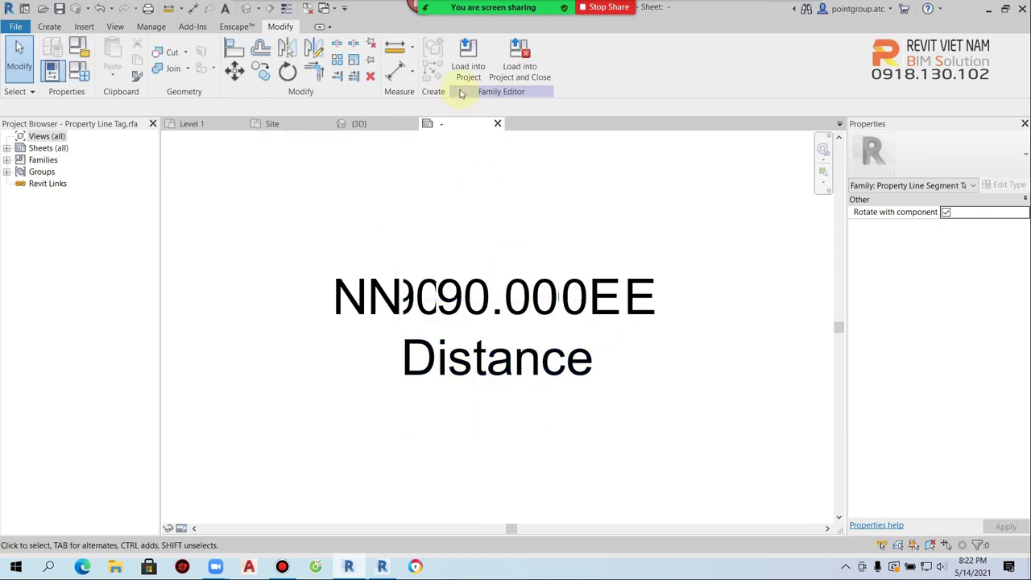
# Step: Reload the tag family into the project, overwriting the existing version, and check the tag
pyautogui.click(469, 61)
pyautogui.click(473, 258)
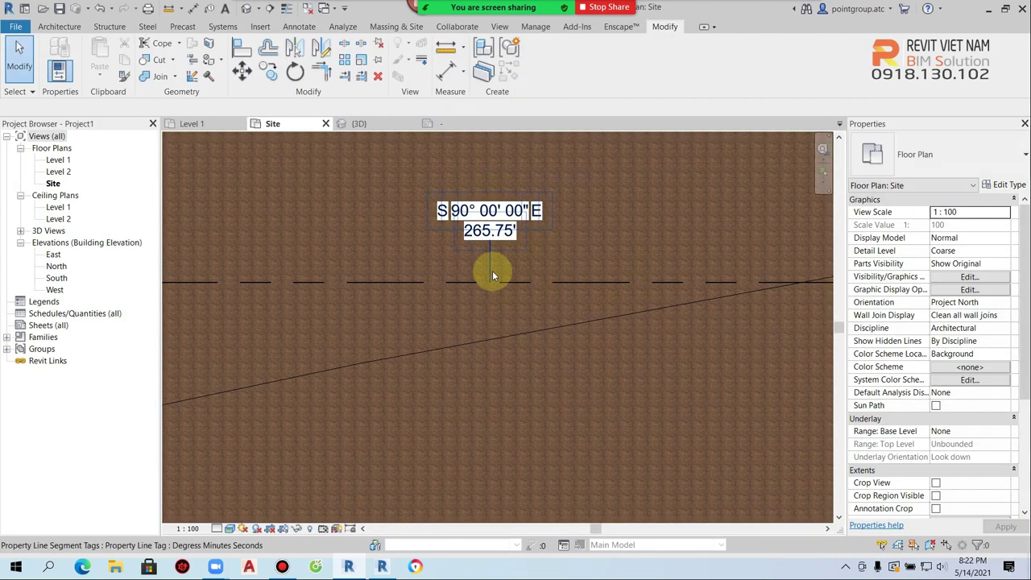
pyautogui.scroll(3, 501, 245)
pyautogui.click(495, 242)
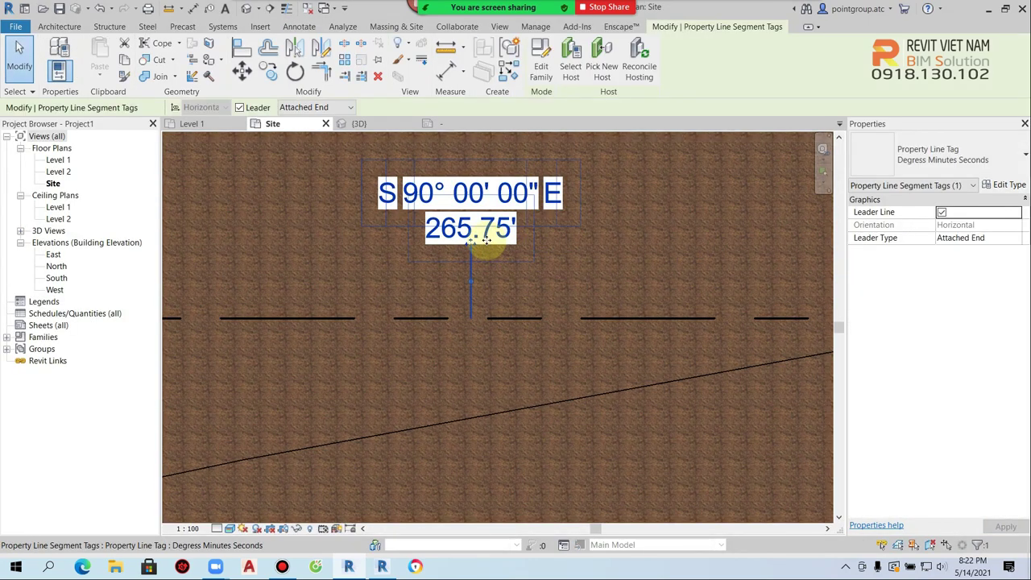
pyautogui.scroll(-2, 492, 243)
pyautogui.press('Escape')
# Step: Check the project's Length unit format, then reopen the tag family and select the Distance label
pyautogui.press('n')
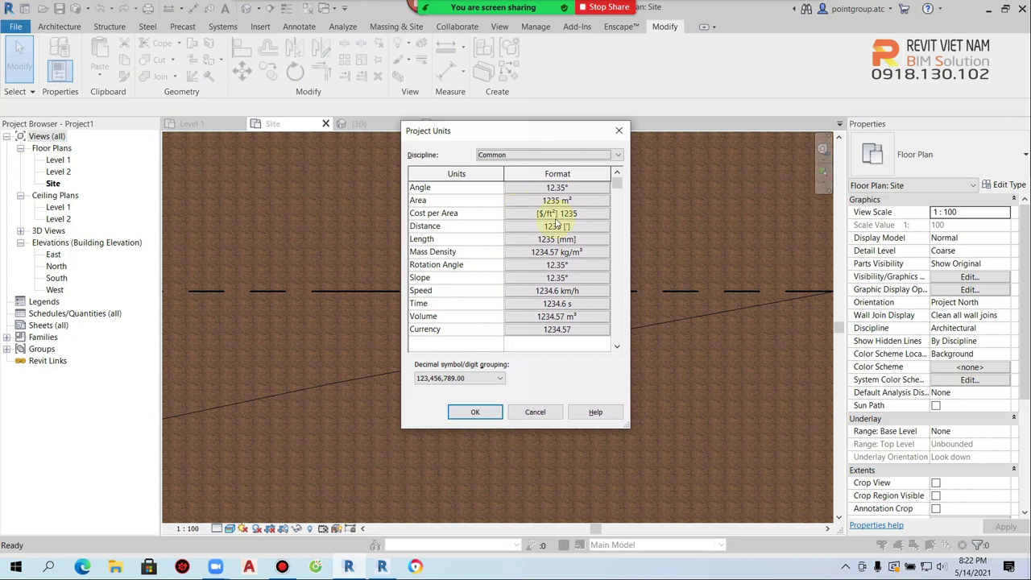
pyautogui.click(545, 239)
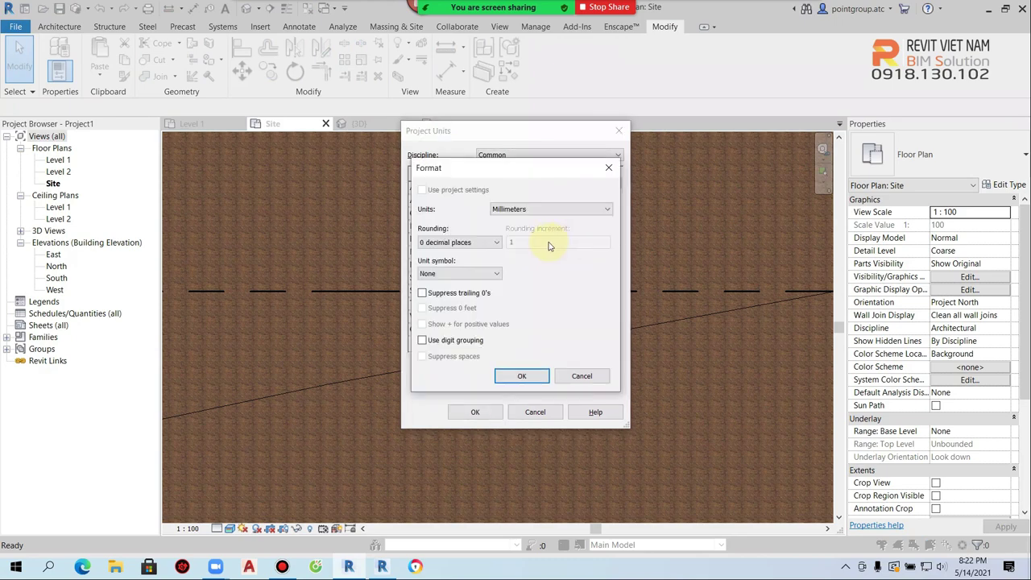
pyautogui.click(522, 375)
pyautogui.click(476, 412)
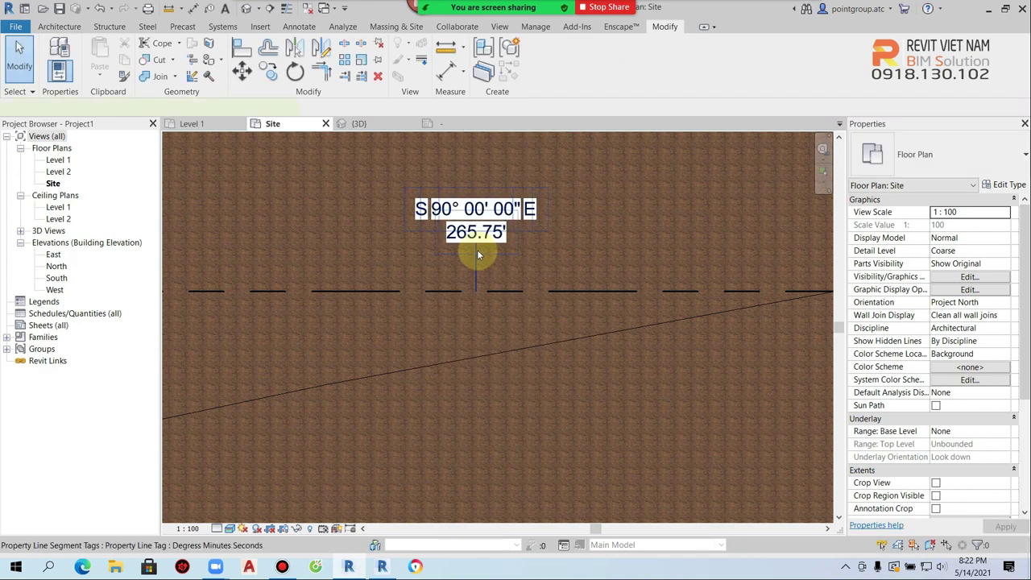
pyautogui.doubleClick(477, 250)
pyautogui.click(521, 364)
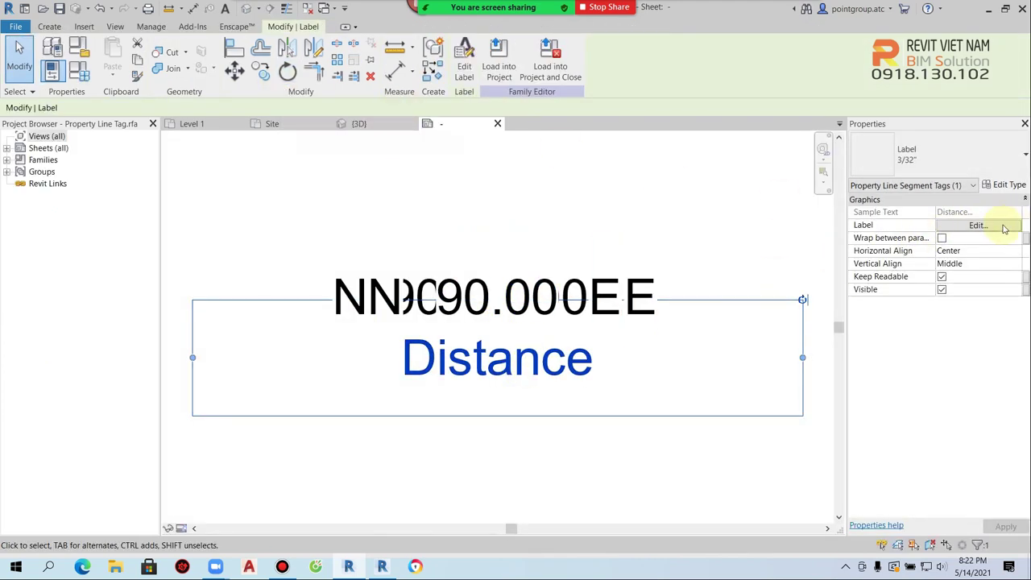
# Step: Format the Distance label in millimetres with 0 decimal places and reload the family, overwriting it
pyautogui.click(977, 226)
pyautogui.click(475, 229)
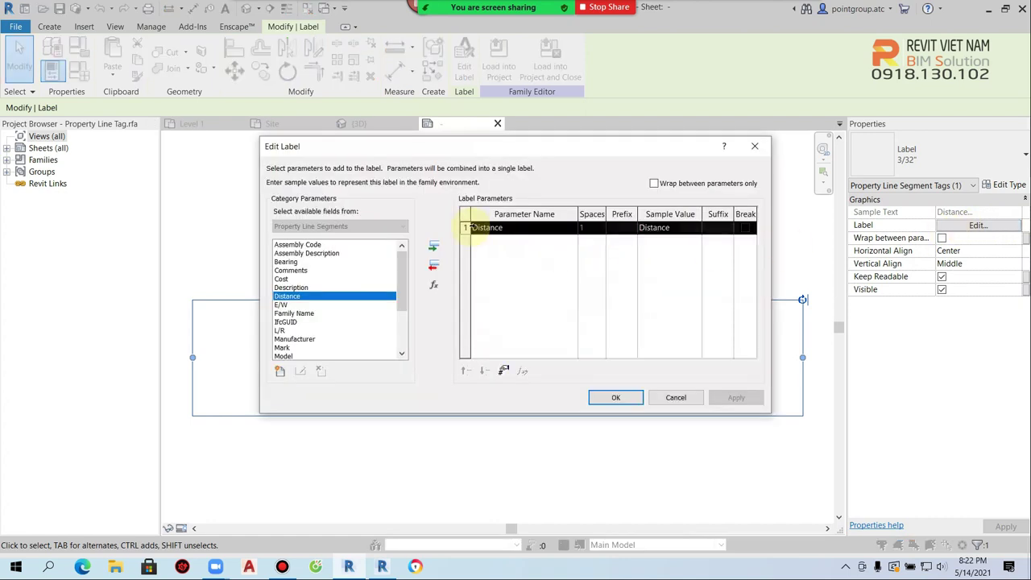
pyautogui.click(509, 374)
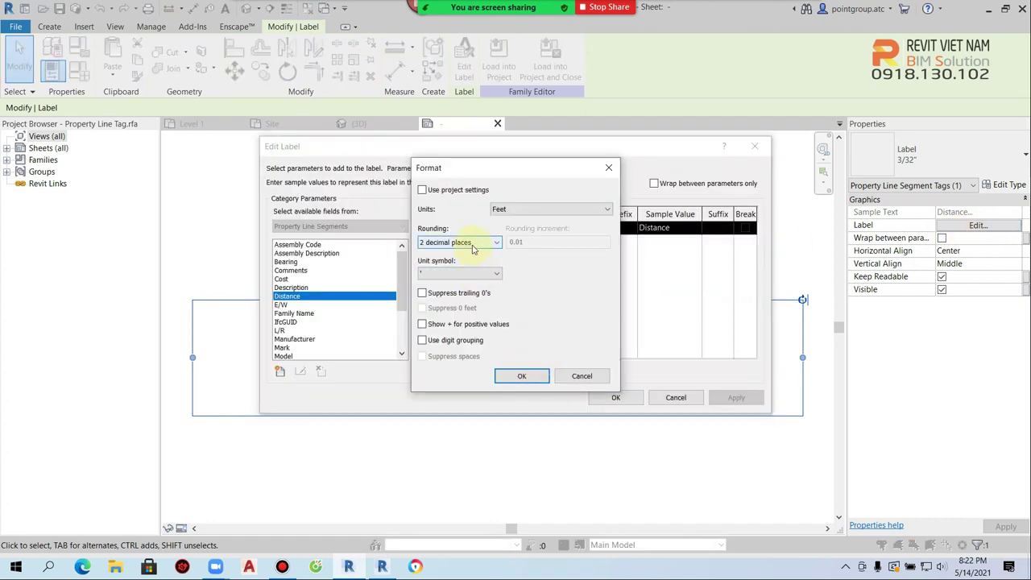
pyautogui.click(560, 211)
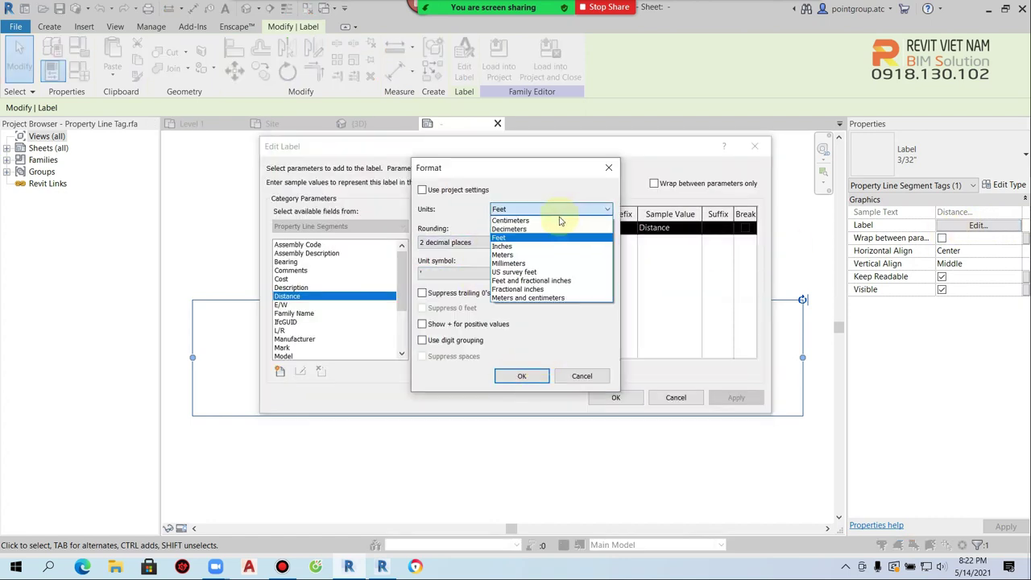
pyautogui.click(537, 264)
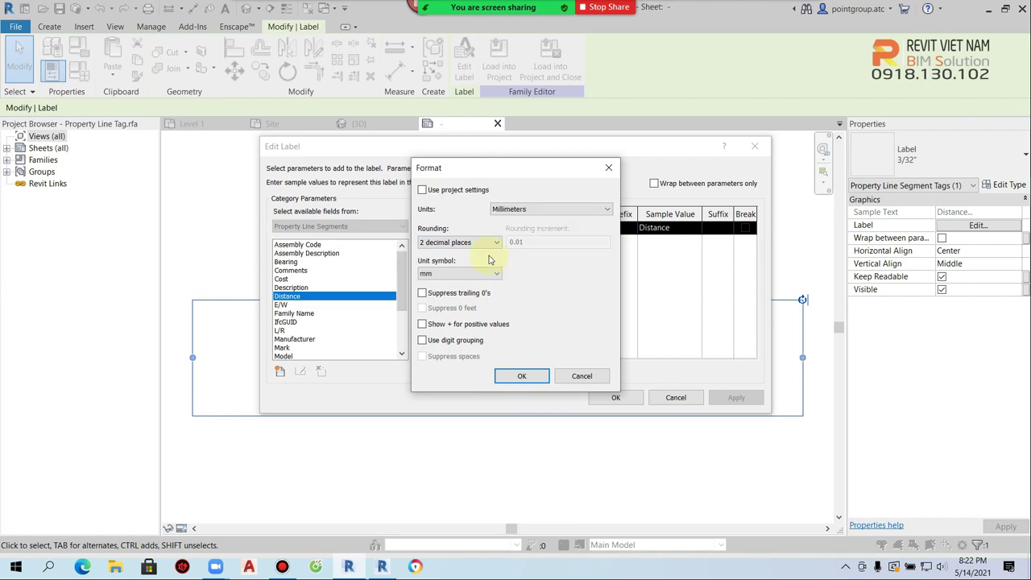
pyautogui.click(465, 242)
pyautogui.click(470, 280)
pyautogui.click(520, 375)
pyautogui.click(613, 398)
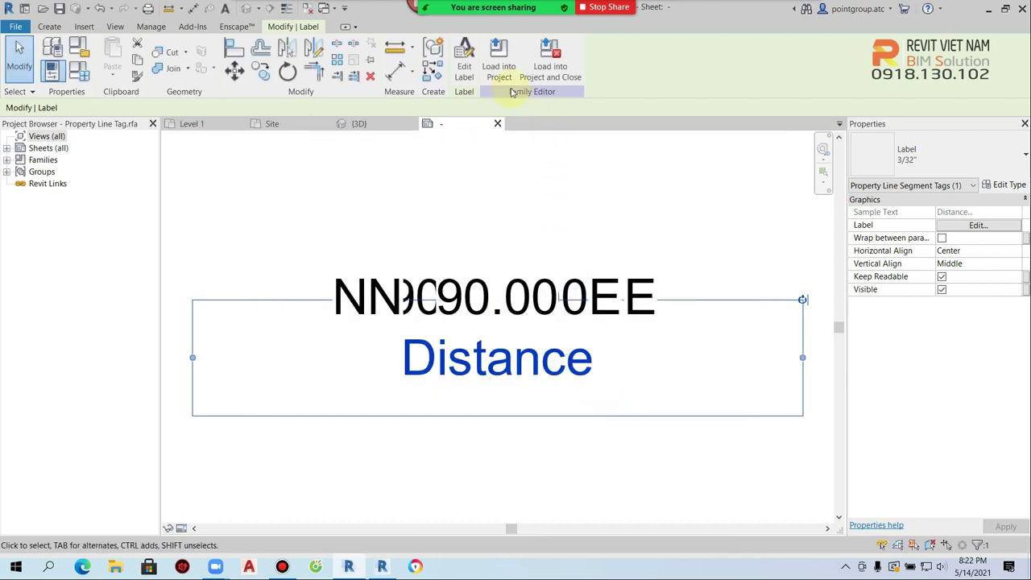
pyautogui.click(498, 69)
pyautogui.click(506, 249)
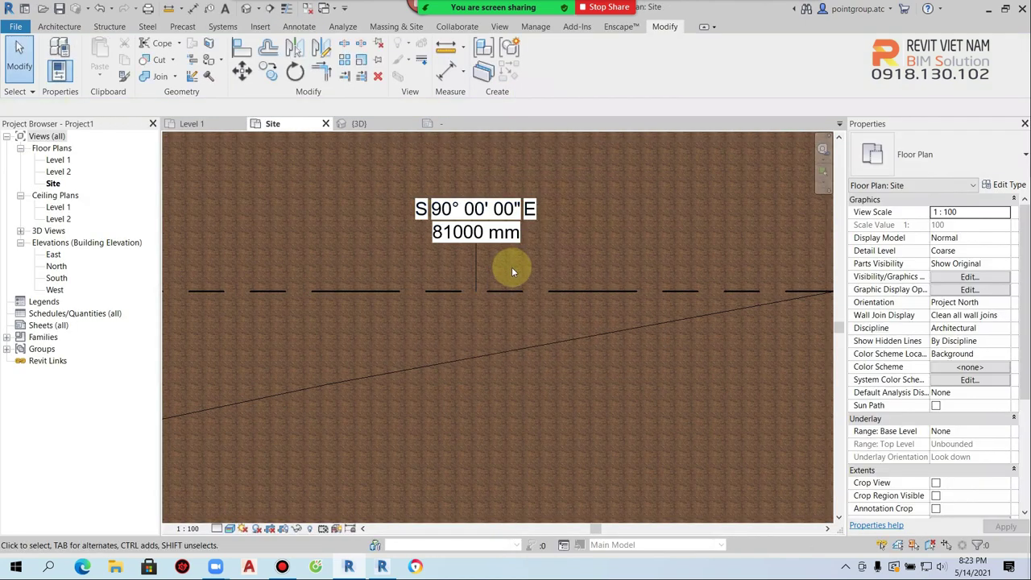
# Step: Change the Distance label's units to Meters and reload the tag family, overwriting the existing version
pyautogui.doubleClick(473, 250)
pyautogui.click(509, 352)
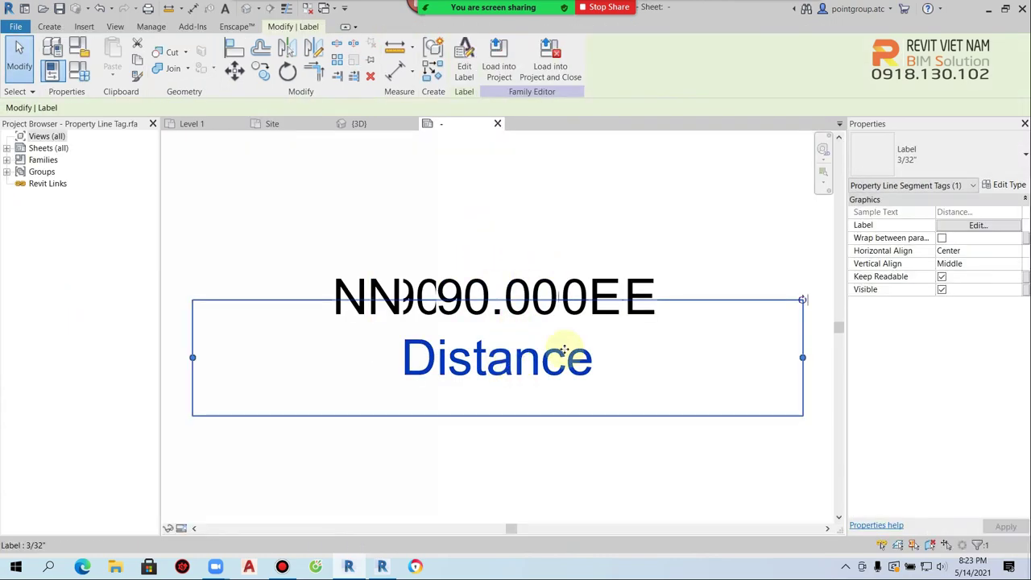
pyautogui.click(976, 227)
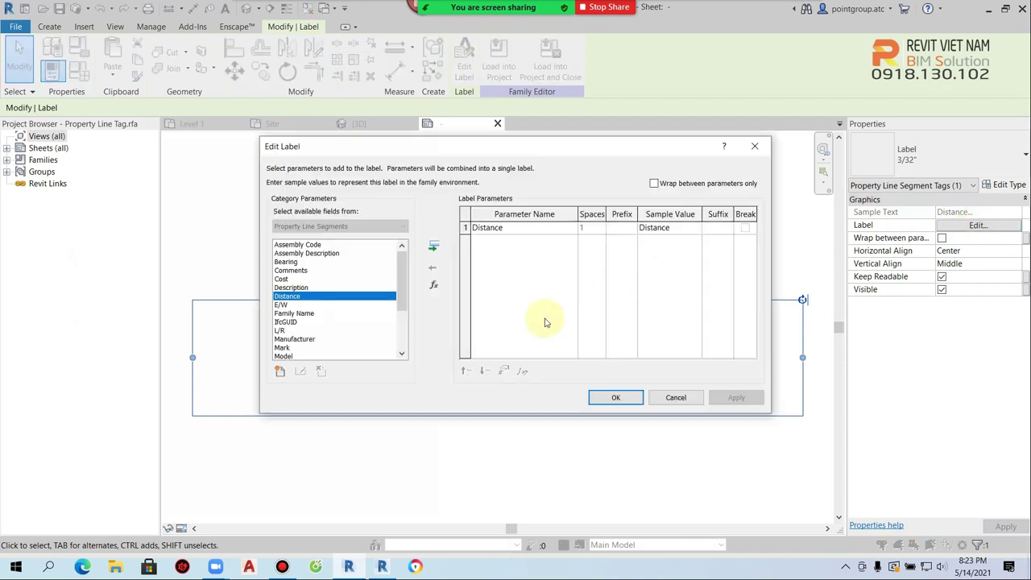
pyautogui.click(502, 369)
pyautogui.click(564, 210)
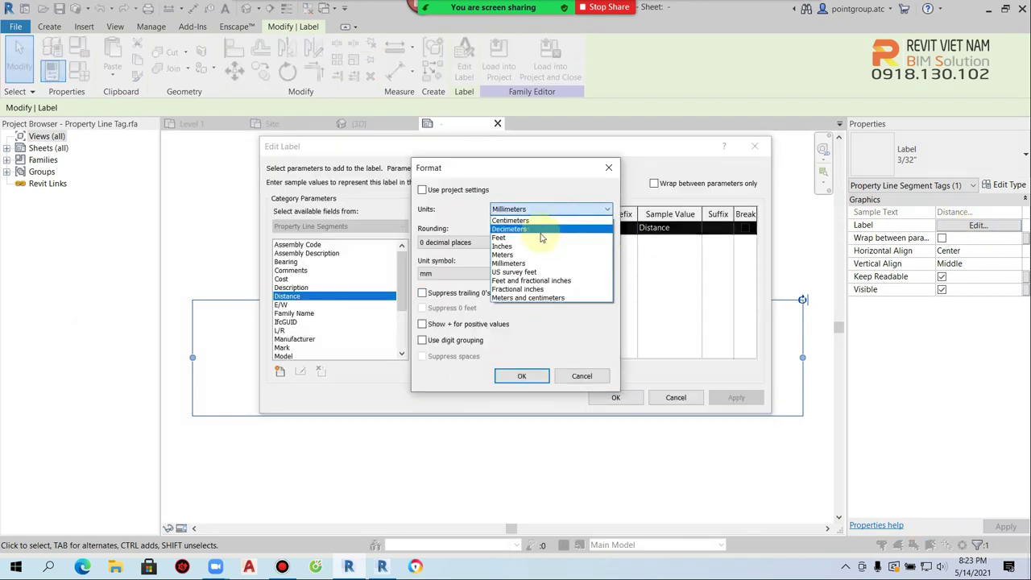
pyautogui.click(528, 254)
pyautogui.click(522, 376)
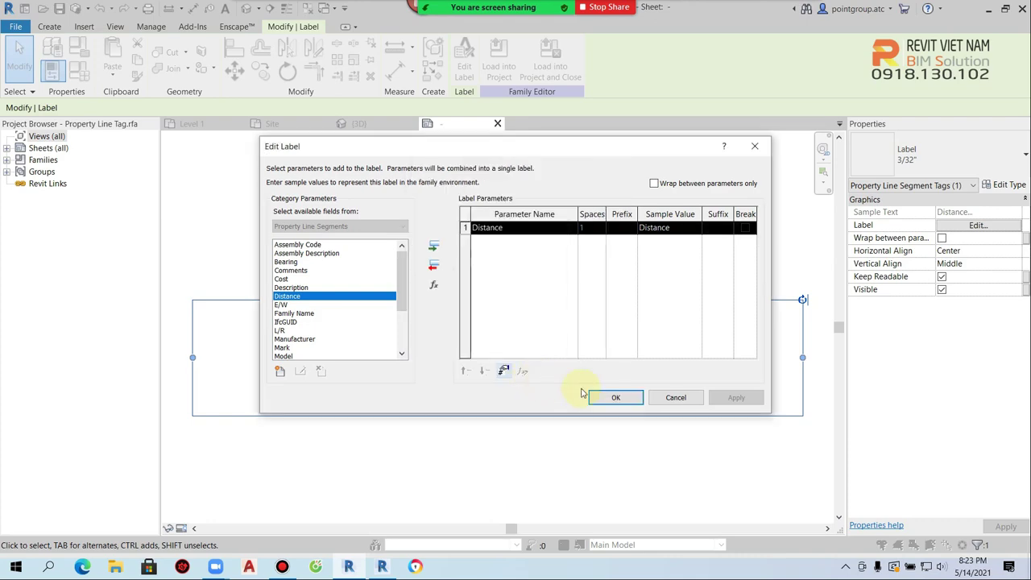
pyautogui.click(614, 398)
pyautogui.click(499, 58)
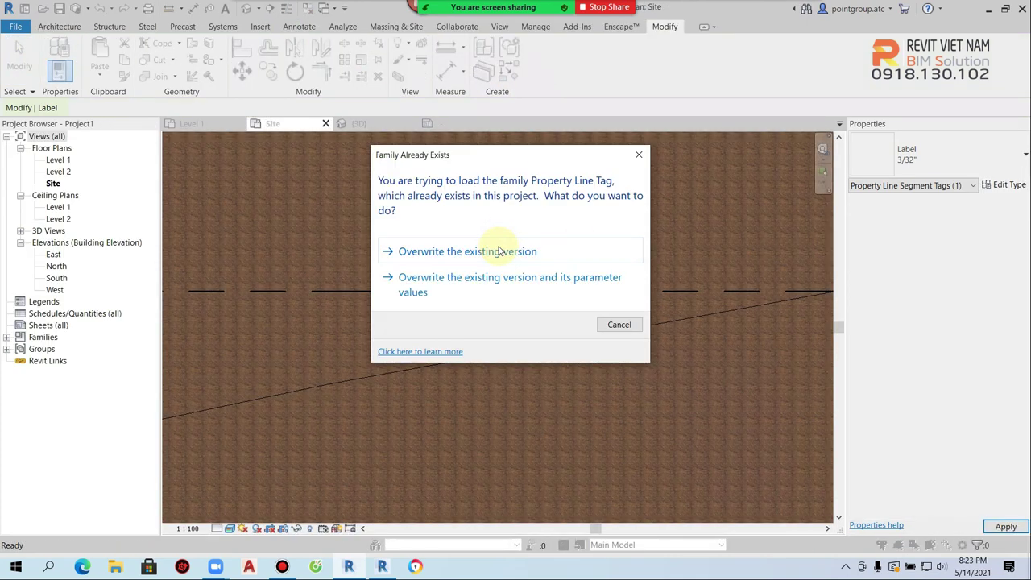
pyautogui.click(488, 190)
# Step: Select the property line tag again and reopen its family for editing
pyautogui.press('Escape')
pyautogui.scroll(1, 540, 253)
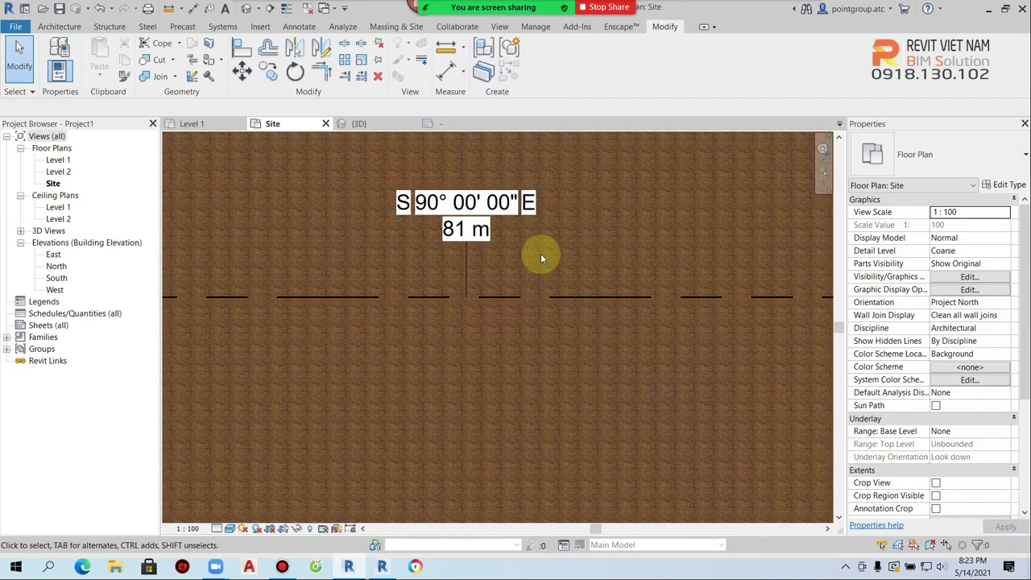
pyautogui.click(474, 259)
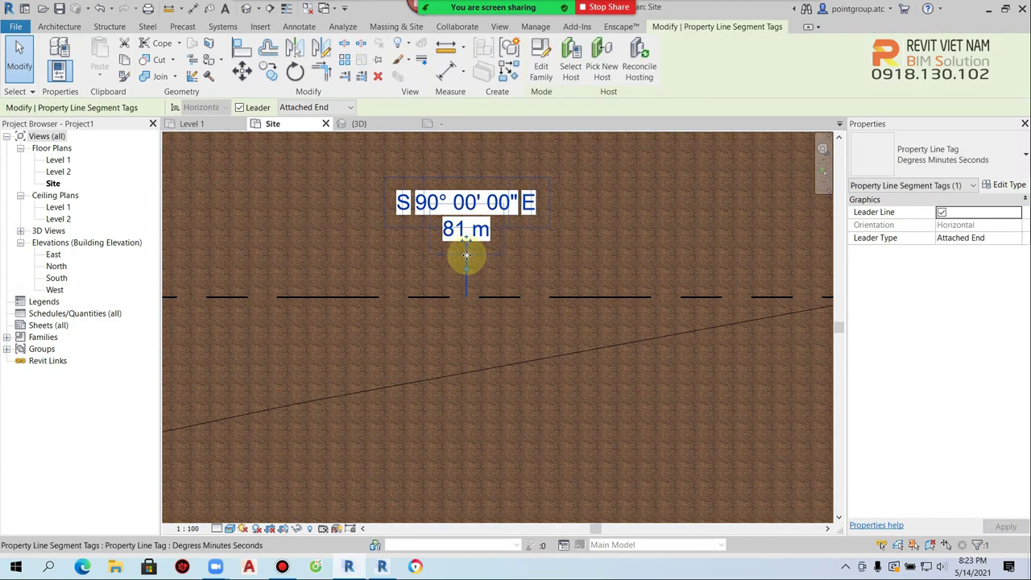
pyautogui.doubleClick(466, 254)
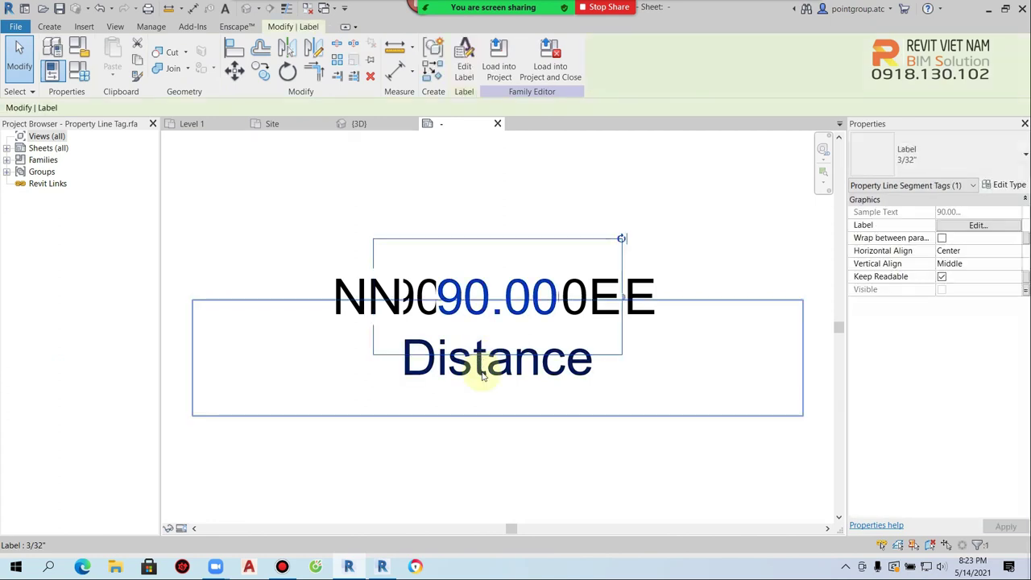
# Step: Round the Distance label to 2 decimal places, reload the family with overwrite, and zoom out to the site plan
pyautogui.click(484, 376)
pyautogui.click(978, 225)
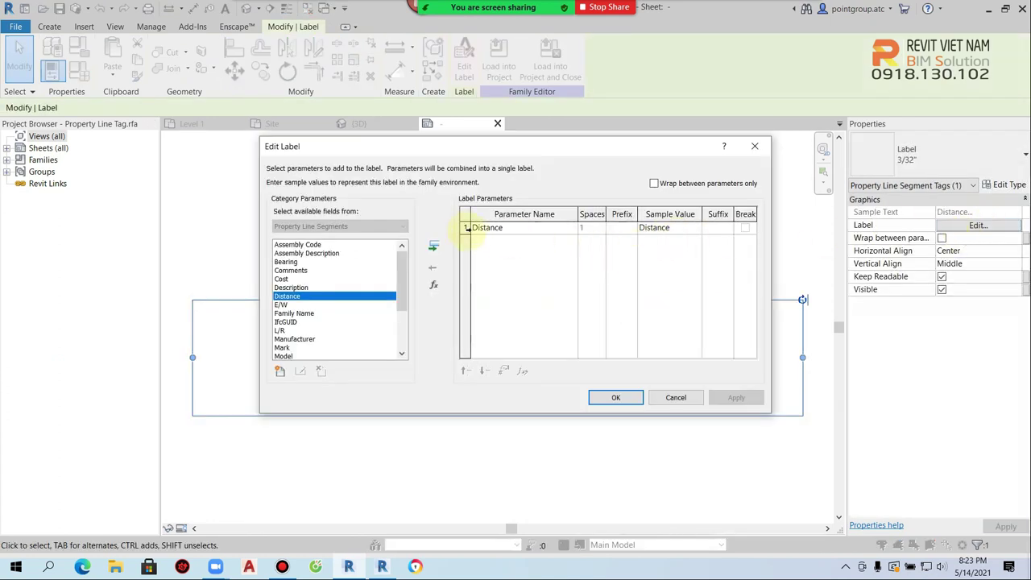
pyautogui.click(467, 229)
pyautogui.click(504, 372)
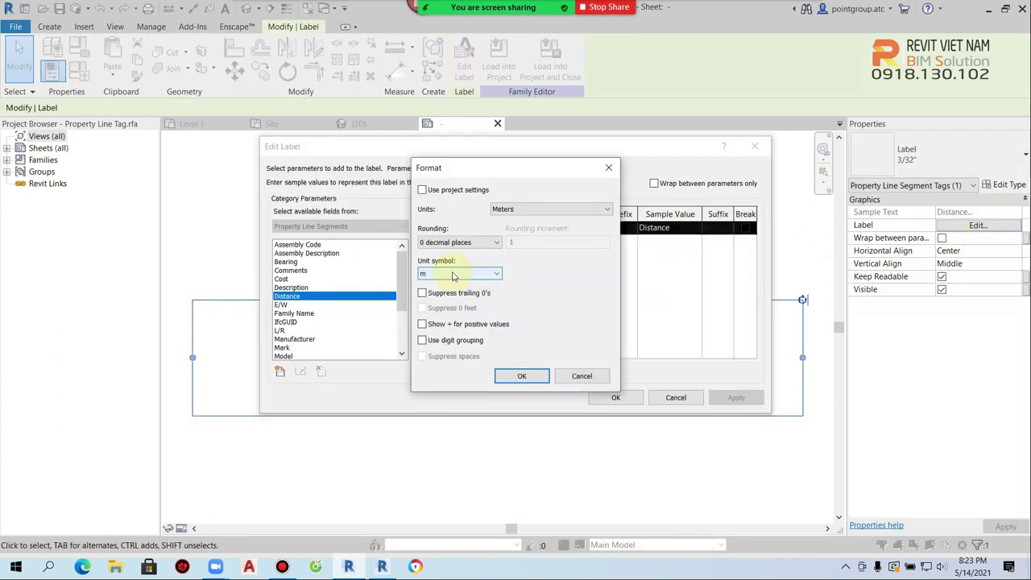
pyautogui.click(467, 243)
pyautogui.click(454, 298)
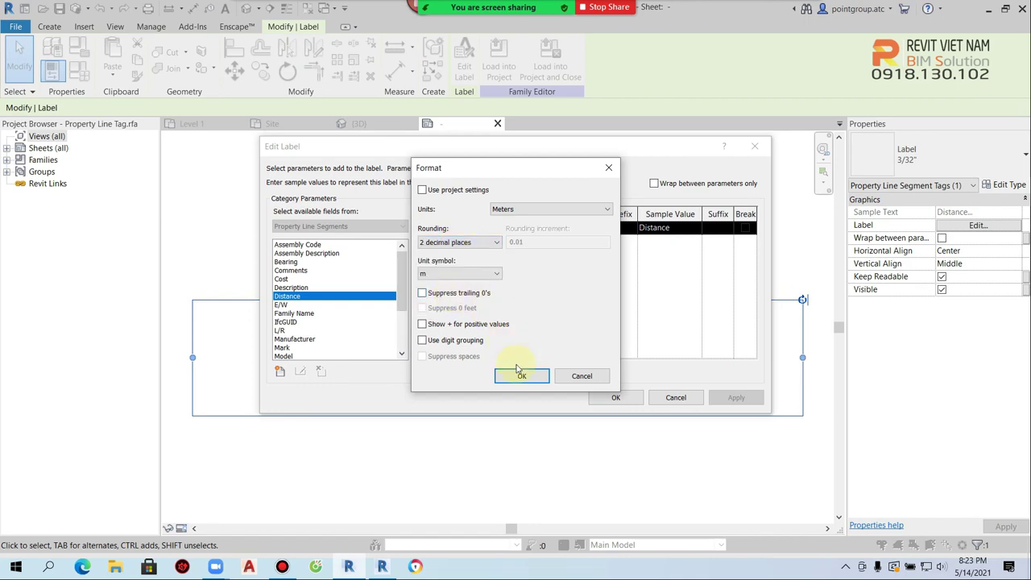
pyautogui.click(522, 376)
pyautogui.click(614, 397)
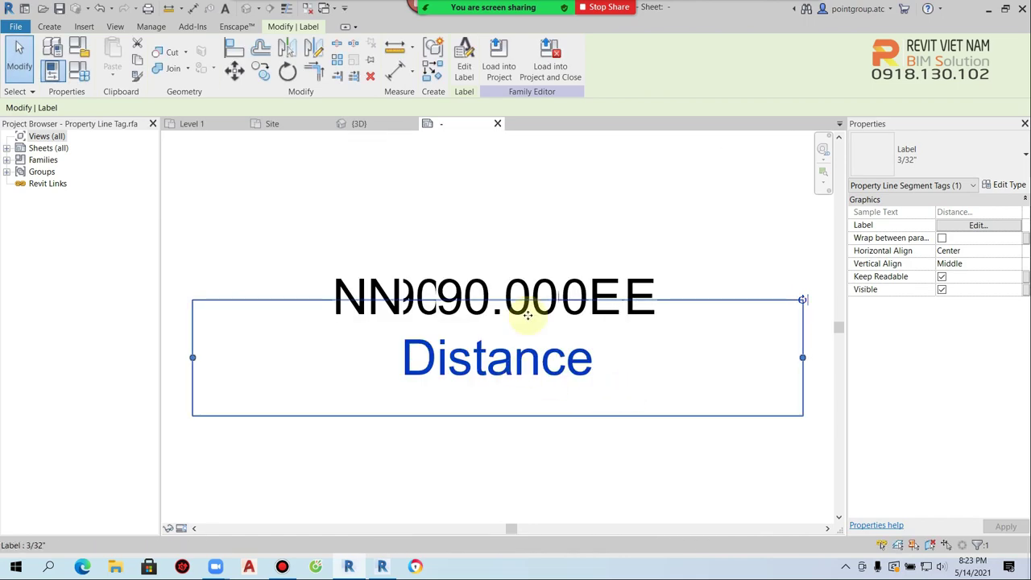
pyautogui.click(498, 66)
pyautogui.click(505, 276)
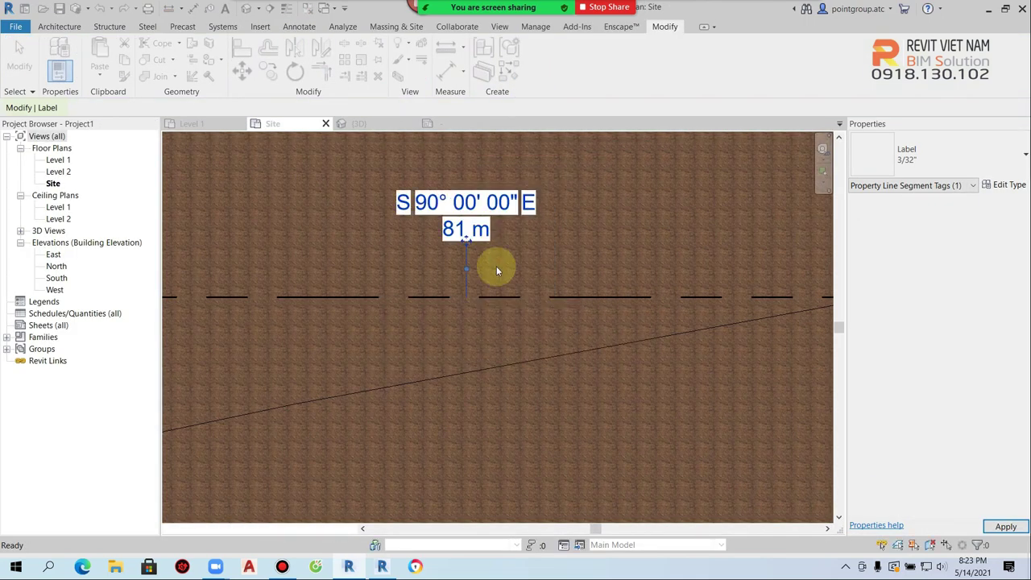
pyautogui.scroll(-2, 501, 277)
pyautogui.scroll(-2, 501, 277)
pyautogui.scroll(-2, 564, 258)
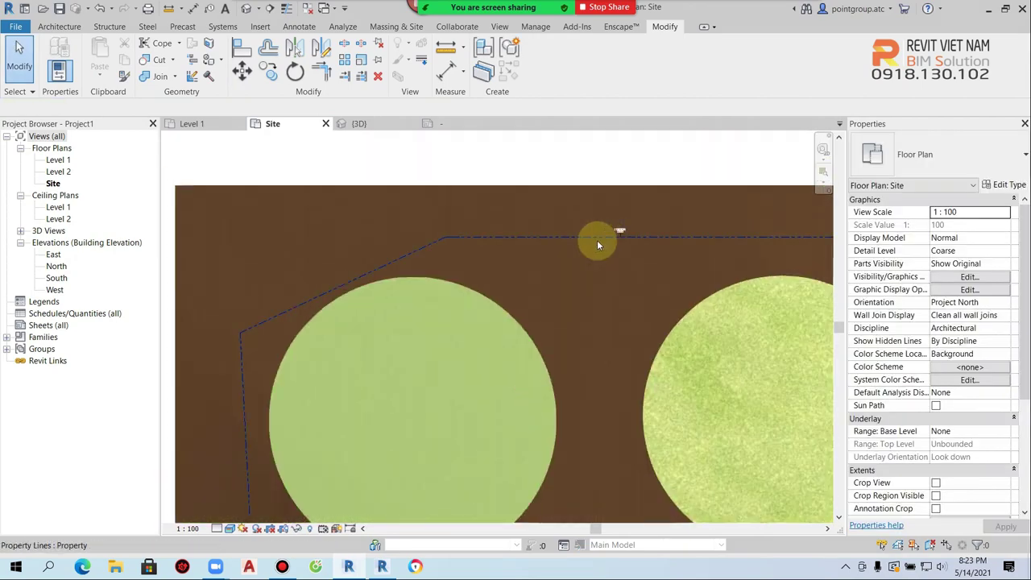
# Step: With Tag by Category (TG), tag a property line segment with its bearing and metric distance
pyautogui.scroll(3, 478, 278)
pyautogui.press('t')
pyautogui.press('g')
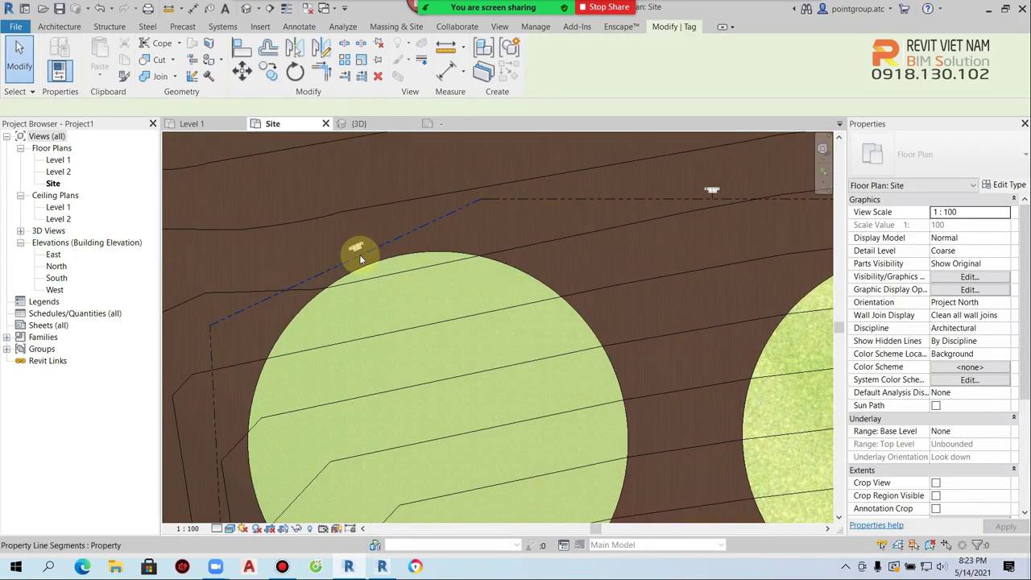
pyautogui.scroll(2, 357, 254)
pyautogui.scroll(-2, 374, 233)
pyautogui.moveTo(374, 233)
pyautogui.mouseDown(button='middle')
pyautogui.moveTo(571, 165)
pyautogui.moveTo(685, 75)
pyautogui.mouseUp(button='middle')
pyautogui.click(412, 366)
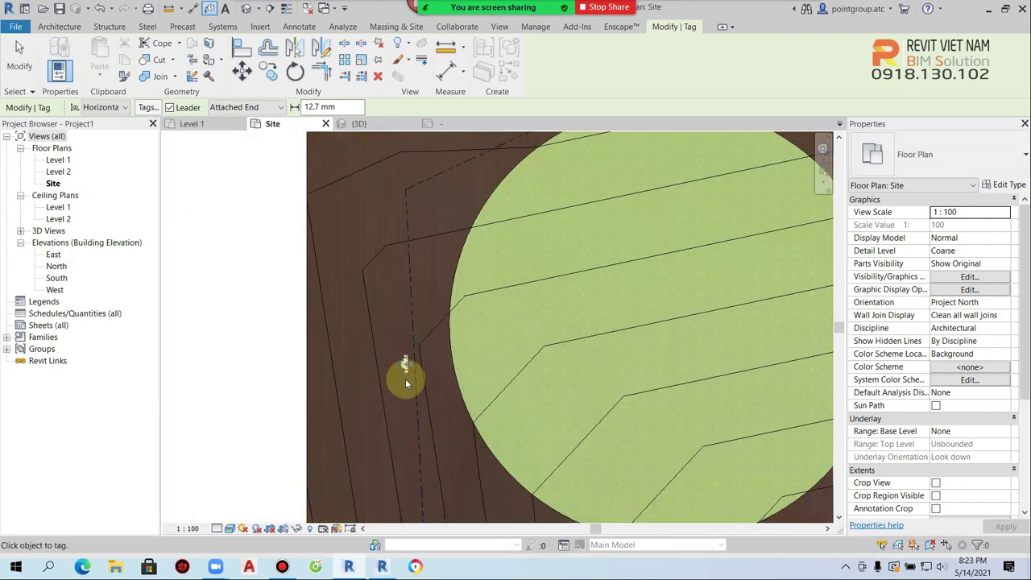
# Step: Tag another property line segment with its bearing and distance, such as 99.00 m or 93.82 m
pyautogui.scroll(3, 413, 363)
pyautogui.scroll(2, 419, 357)
pyautogui.scroll(-3, 425, 365)
pyautogui.scroll(-2, 442, 335)
pyautogui.scroll(3, 452, 433)
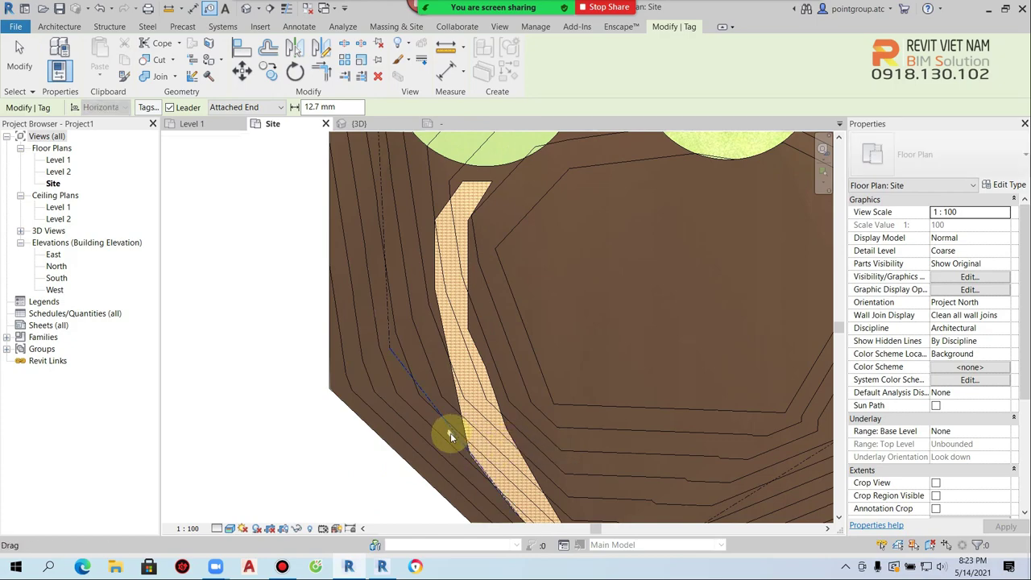
pyautogui.scroll(3, 448, 425)
pyautogui.scroll(3, 447, 422)
pyautogui.click(455, 407)
pyautogui.scroll(-2, 466, 400)
pyautogui.press('Escape')
# Step: Review the terrain's edges and select the property line enclosing 29916.633 m²
pyautogui.scroll(-3, 555, 403)
pyautogui.scroll(2, 572, 379)
pyautogui.moveTo(575, 369)
pyautogui.mouseDown(button='middle')
pyautogui.moveTo(526, 322)
pyautogui.moveTo(459, 347)
pyautogui.mouseUp(button='middle')
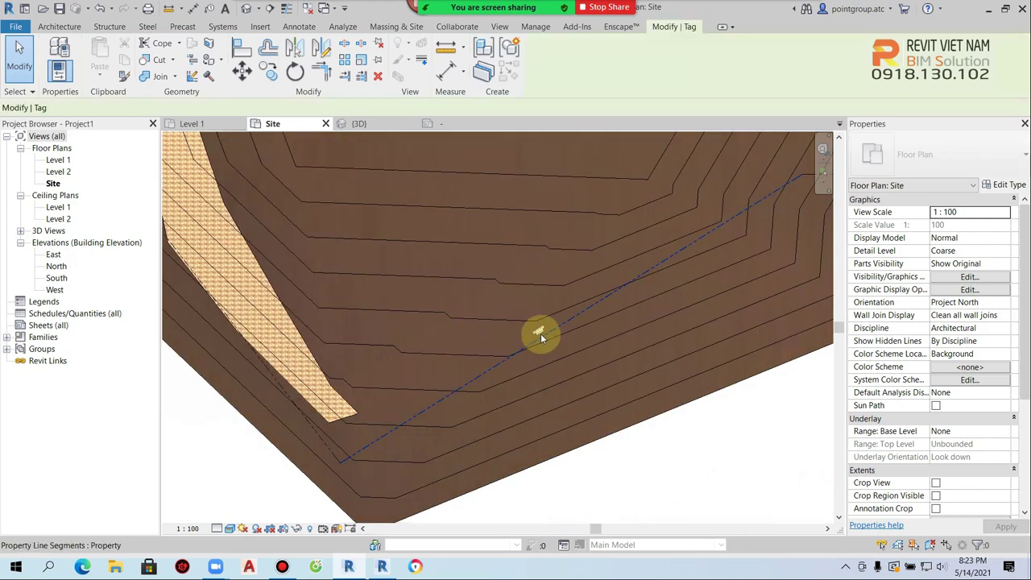
pyautogui.press('g')
pyautogui.moveTo(542, 337)
pyautogui.mouseDown(button='middle')
pyautogui.moveTo(666, 271)
pyautogui.moveTo(501, 338)
pyautogui.moveTo(558, 320)
pyautogui.moveTo(616, 334)
pyautogui.mouseUp(button='middle')
pyautogui.scroll(-2, 616, 334)
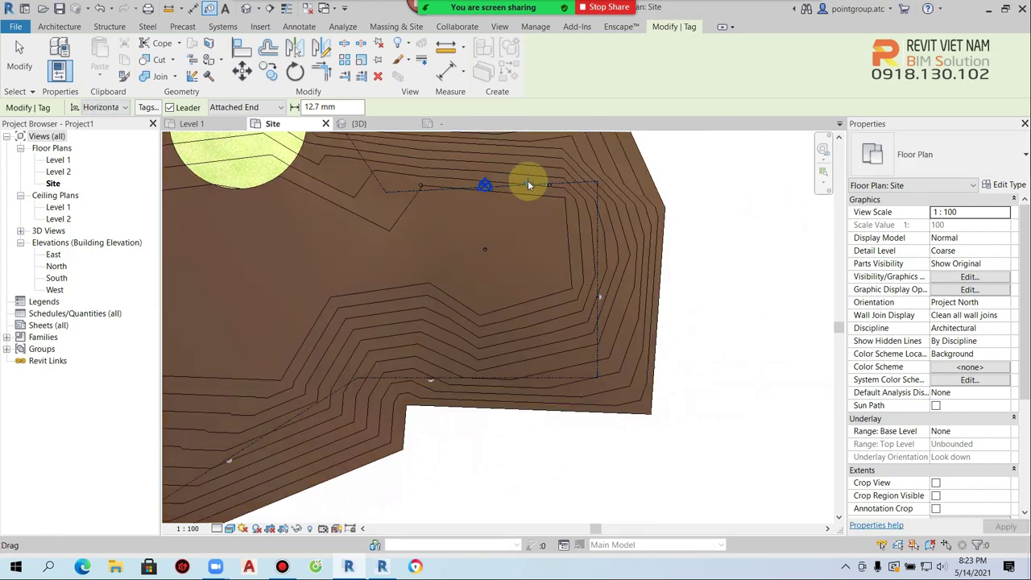
pyautogui.moveTo(528, 180); pyautogui.dragTo(601, 288, button='middle')
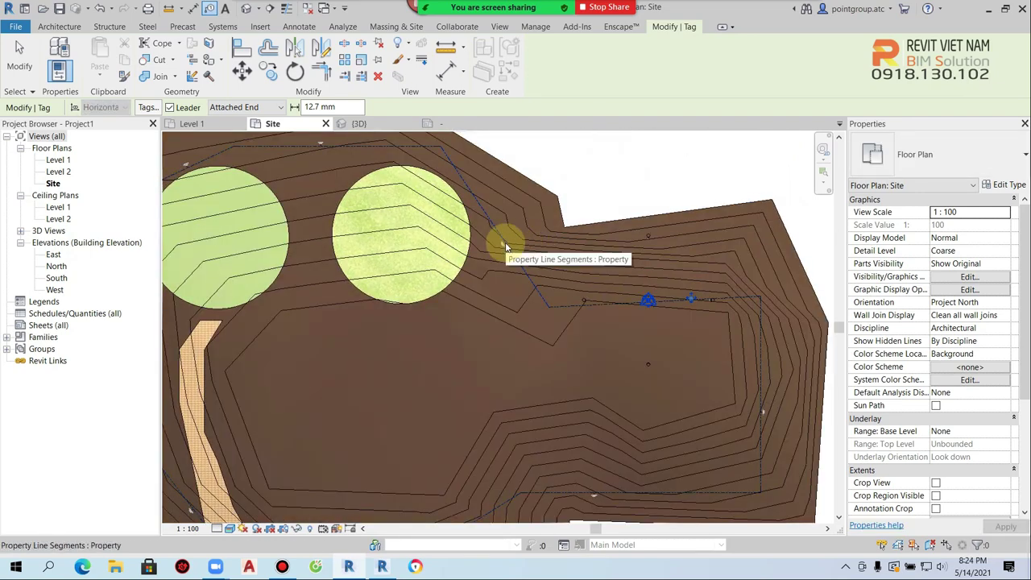
pyautogui.press('Escape')
pyautogui.click(527, 271)
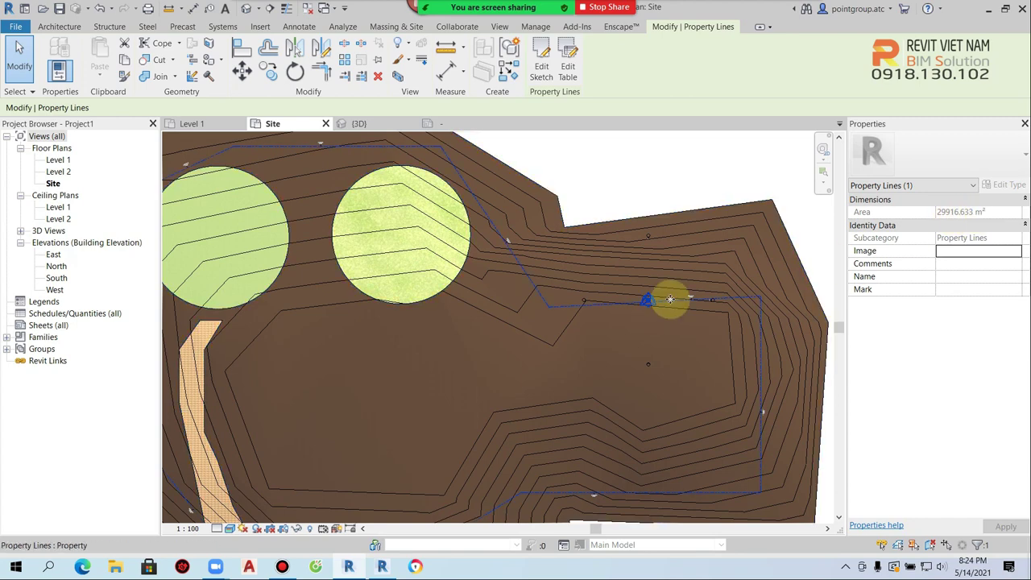
pyautogui.click(569, 303)
pyautogui.click(551, 304)
pyautogui.scroll(-3, 551, 304)
pyautogui.scroll(-2, 551, 303)
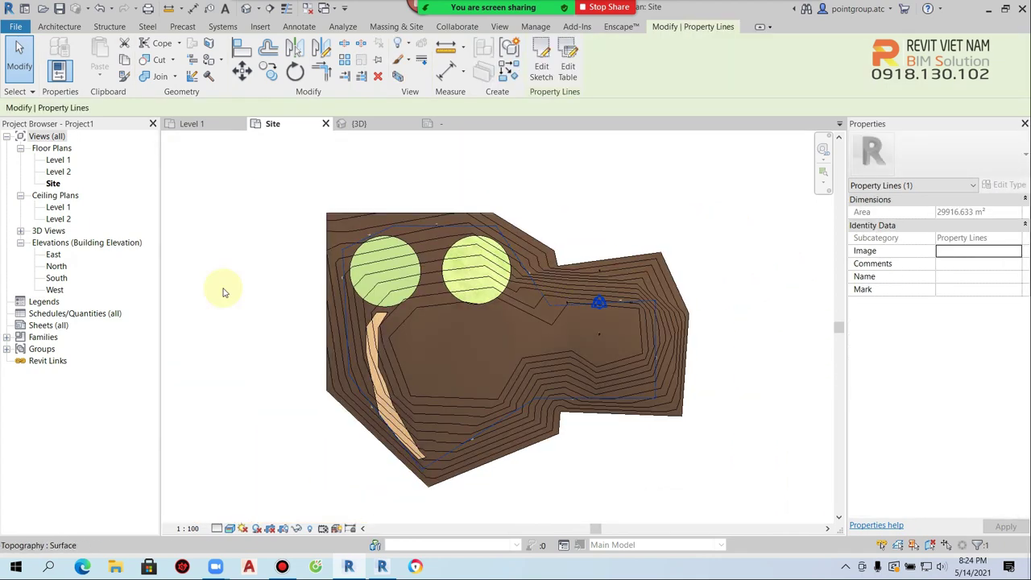
pyautogui.doubleClick(58, 159)
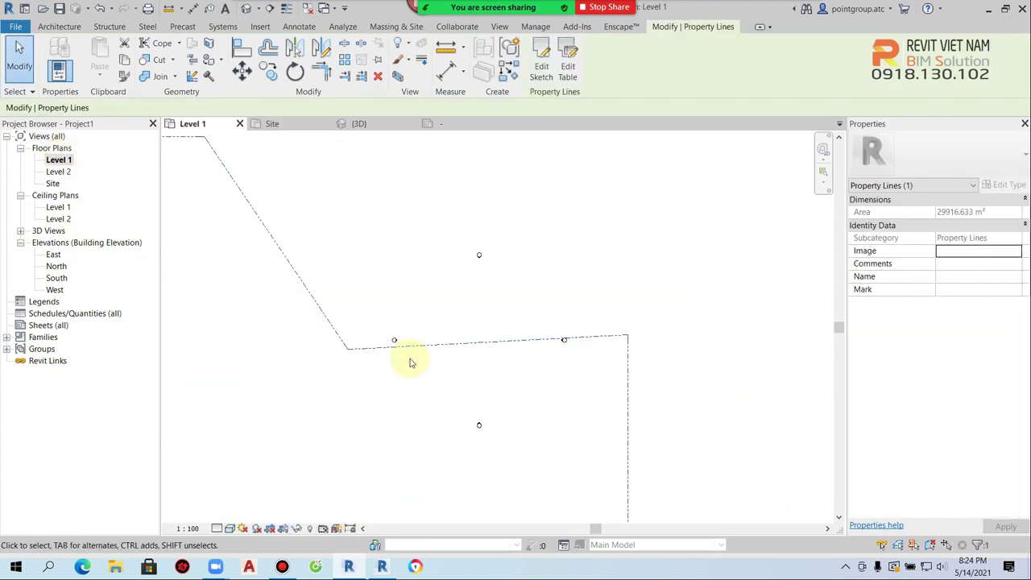
pyautogui.scroll(-2, 626, 253)
pyautogui.click(523, 266)
pyautogui.scroll(2, 524, 266)
pyautogui.scroll(1, 435, 314)
pyautogui.click(466, 257)
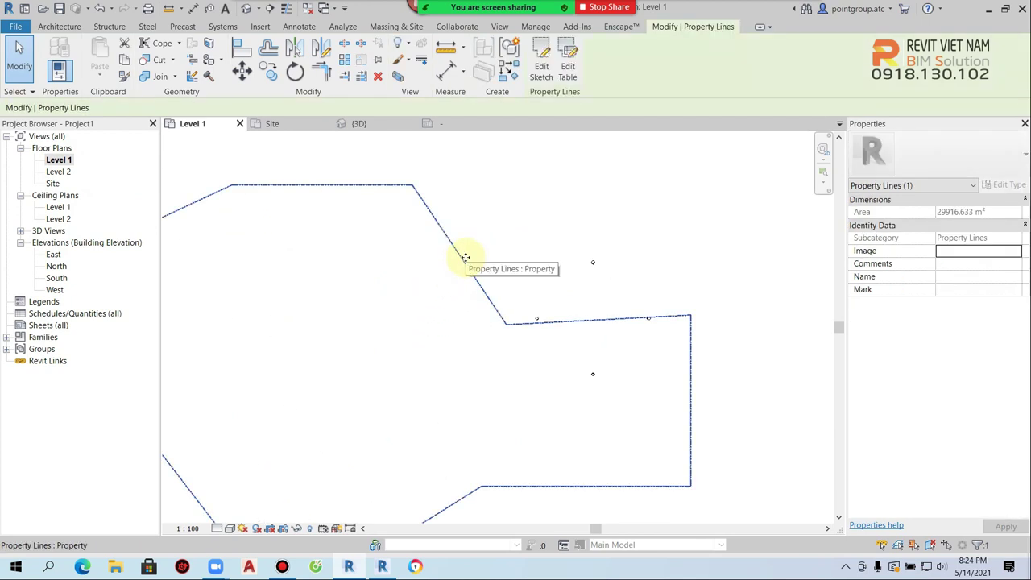
pyautogui.doubleClick(51, 185)
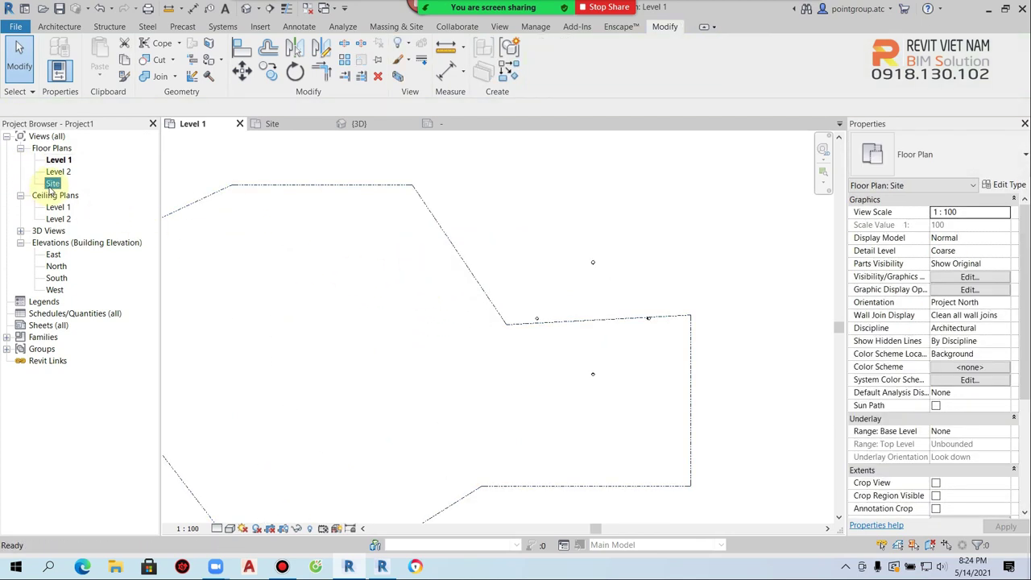